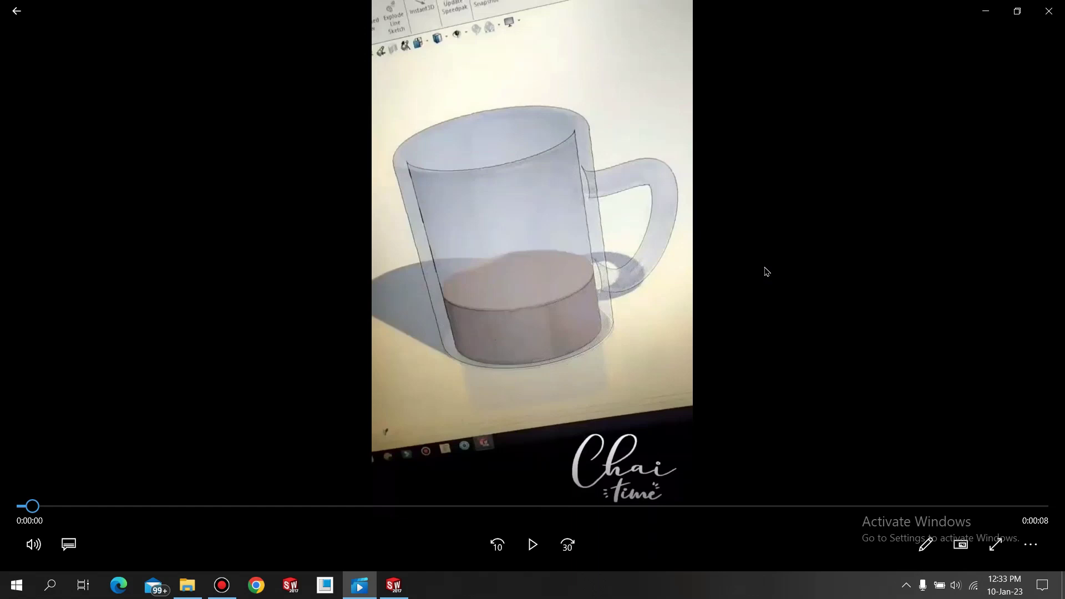
Play the 'Cup filling' preview clip, then minimize the Movies & TV player.
left_click(536, 552)
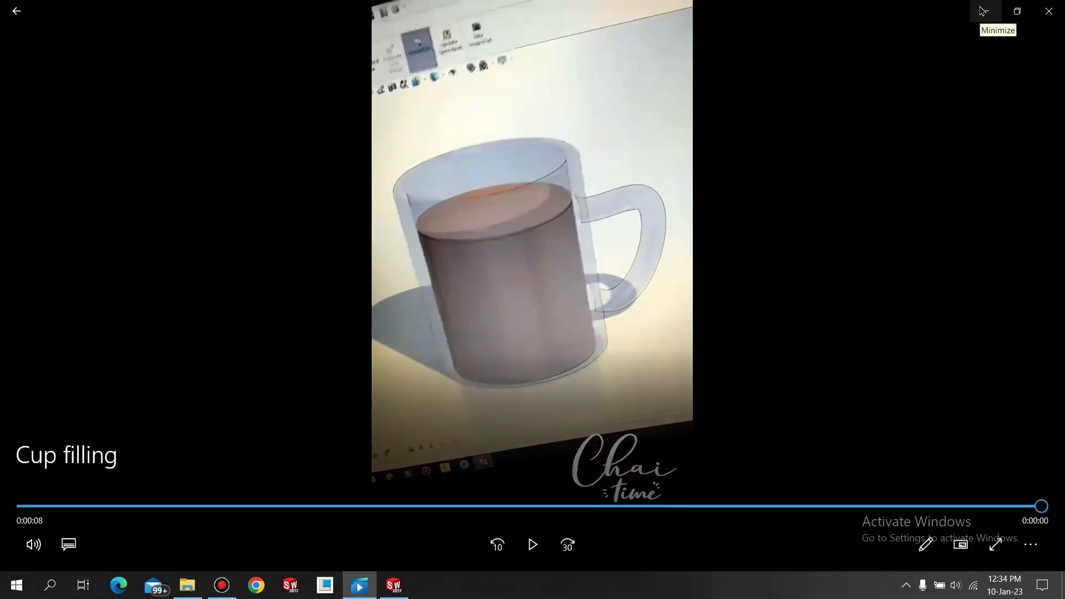
left_click(984, 11)
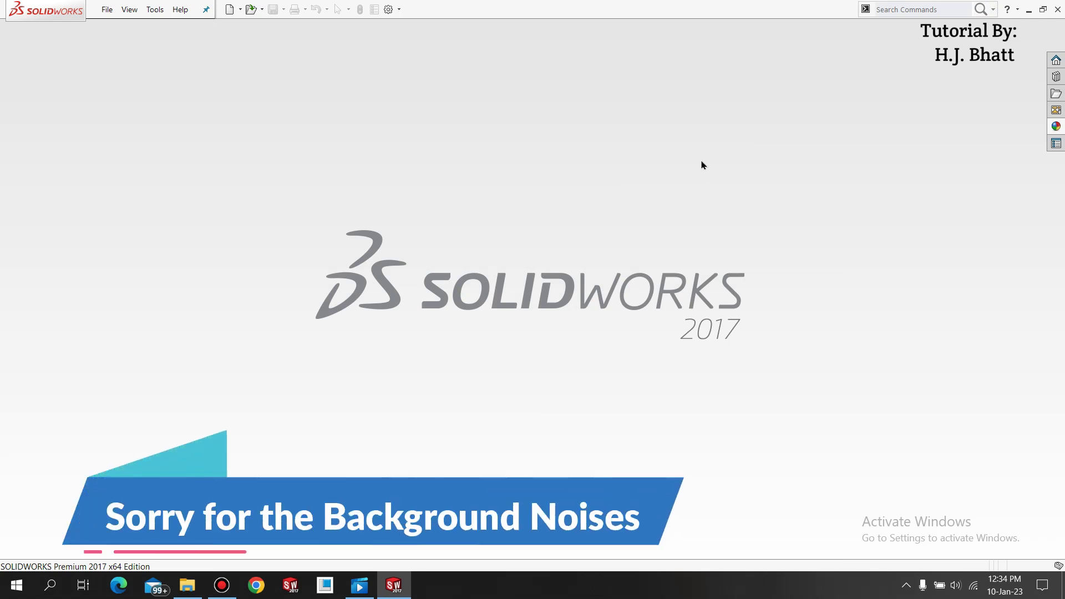
Create a new part in MMGS millimetre units and start a sketch on the Top Plane.
key("ctrl+n")
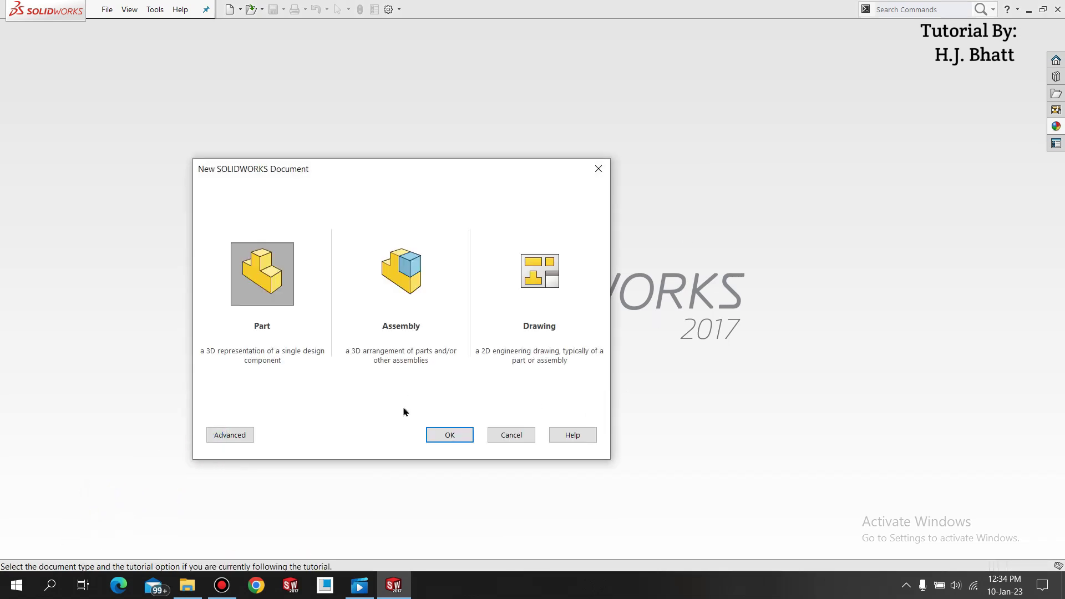
left_click(445, 434)
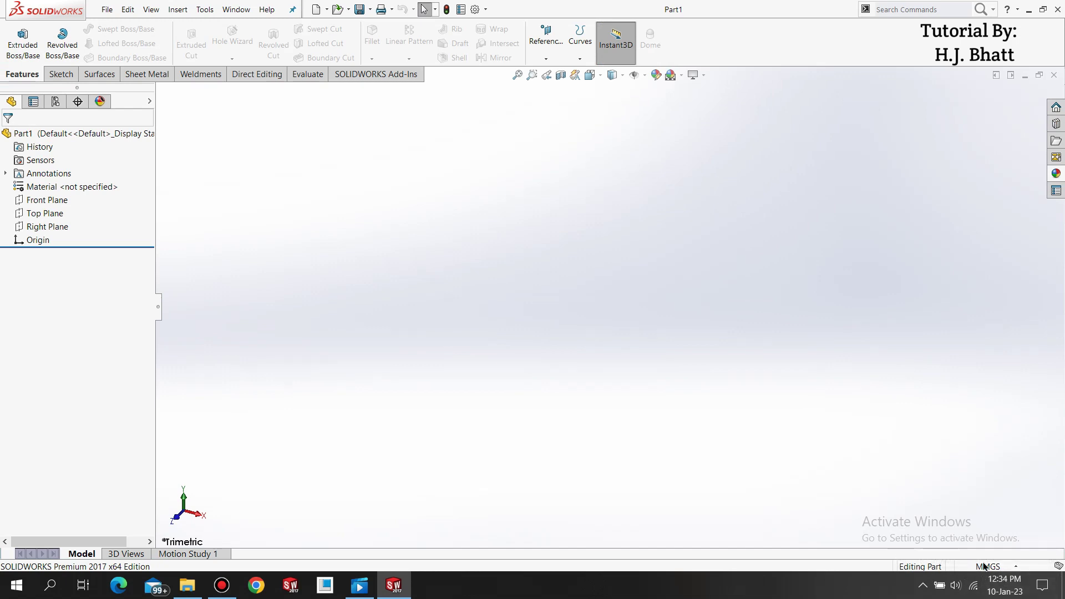
left_click(983, 566)
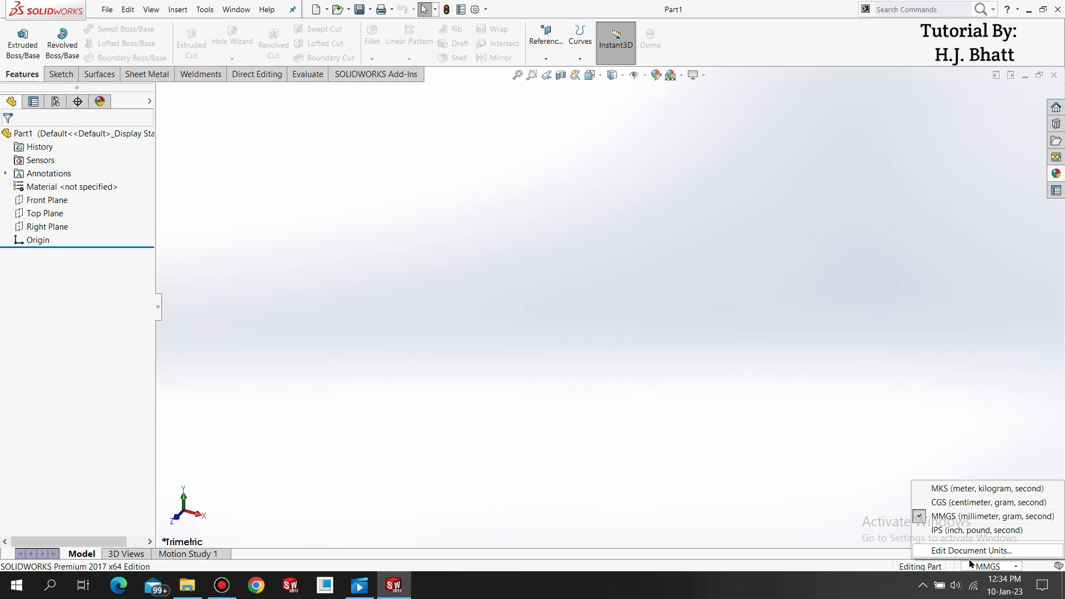
left_click(976, 566)
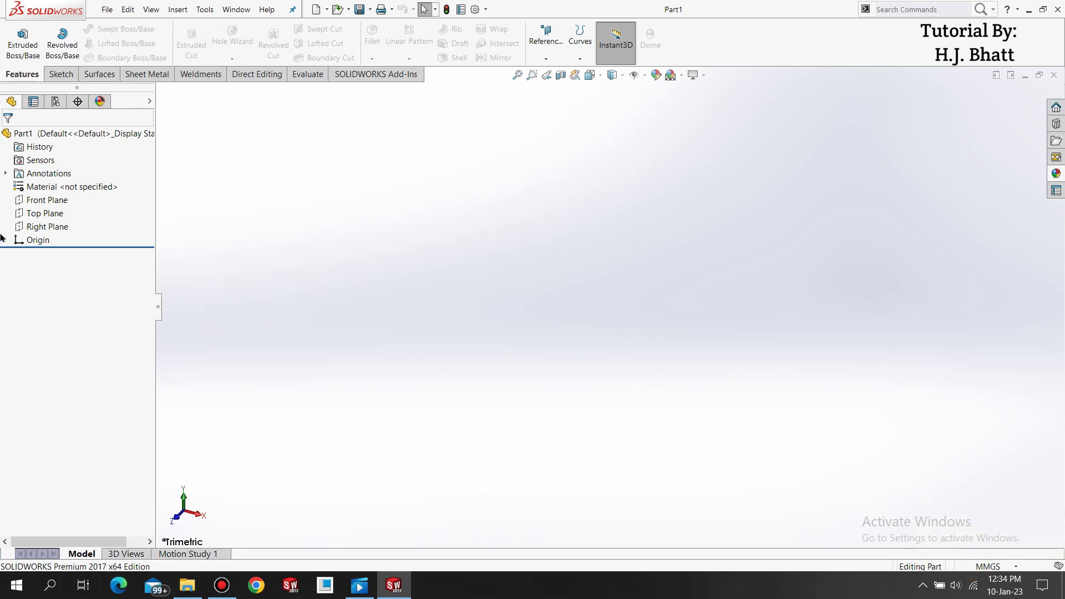
left_click(40, 214)
left_click(47, 199)
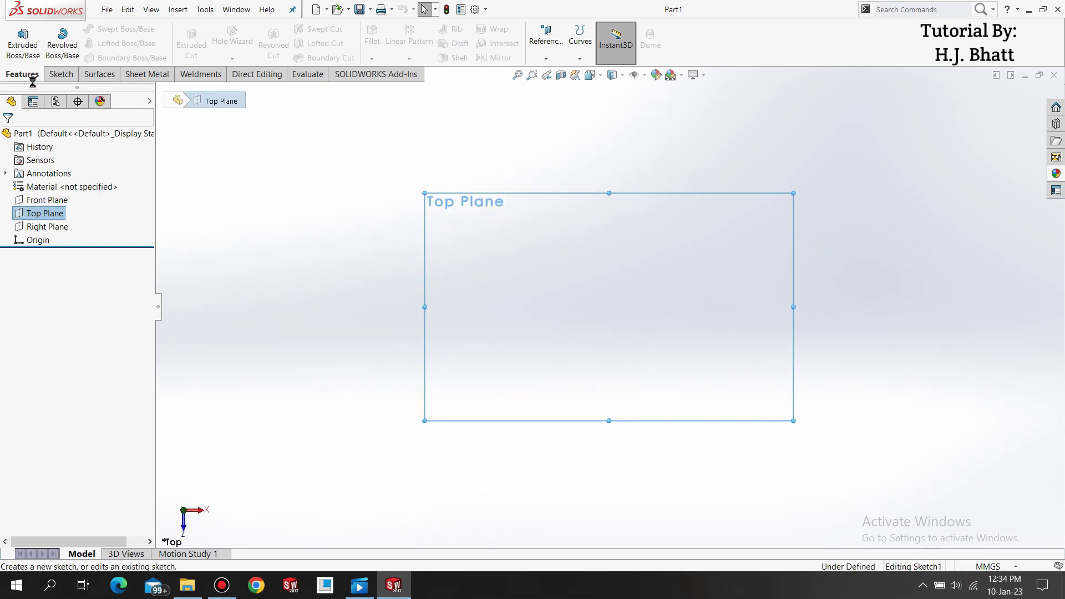
Draw a circle centred on the origin.
left_click(124, 32)
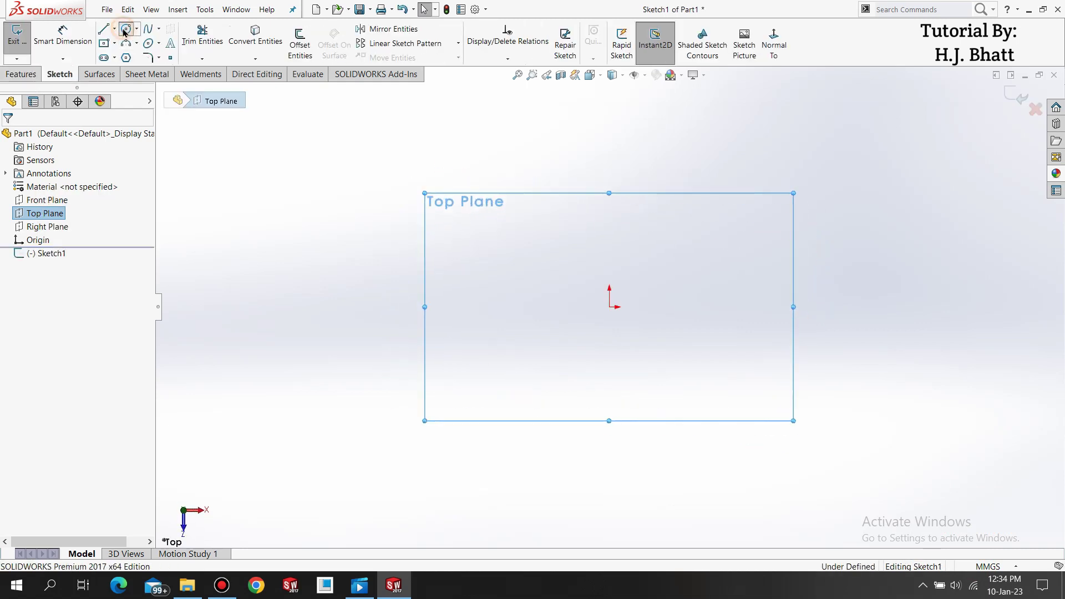
left_click(610, 306)
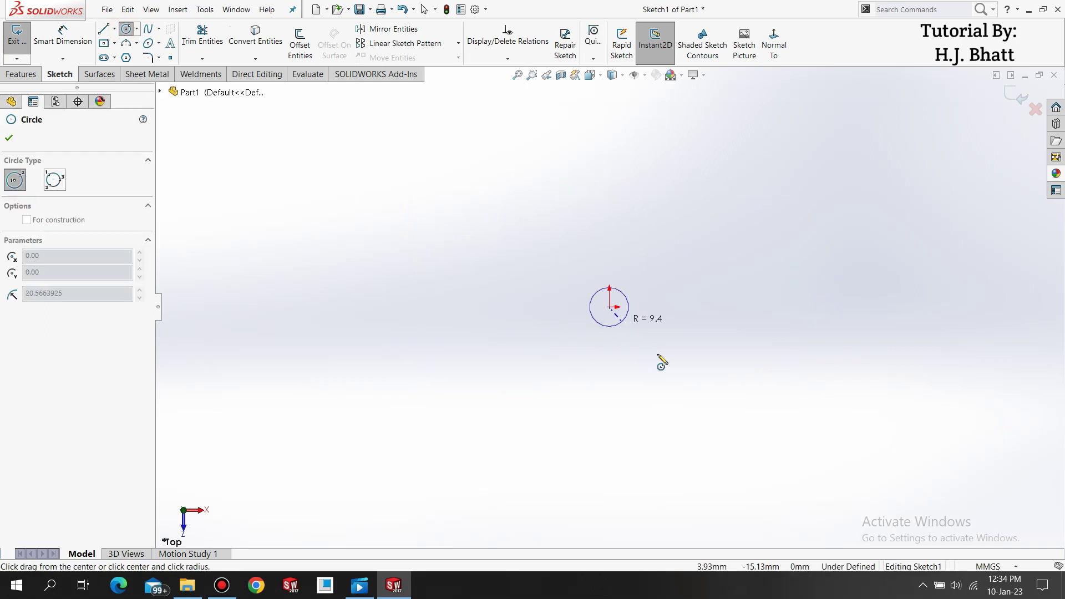
left_click(688, 343)
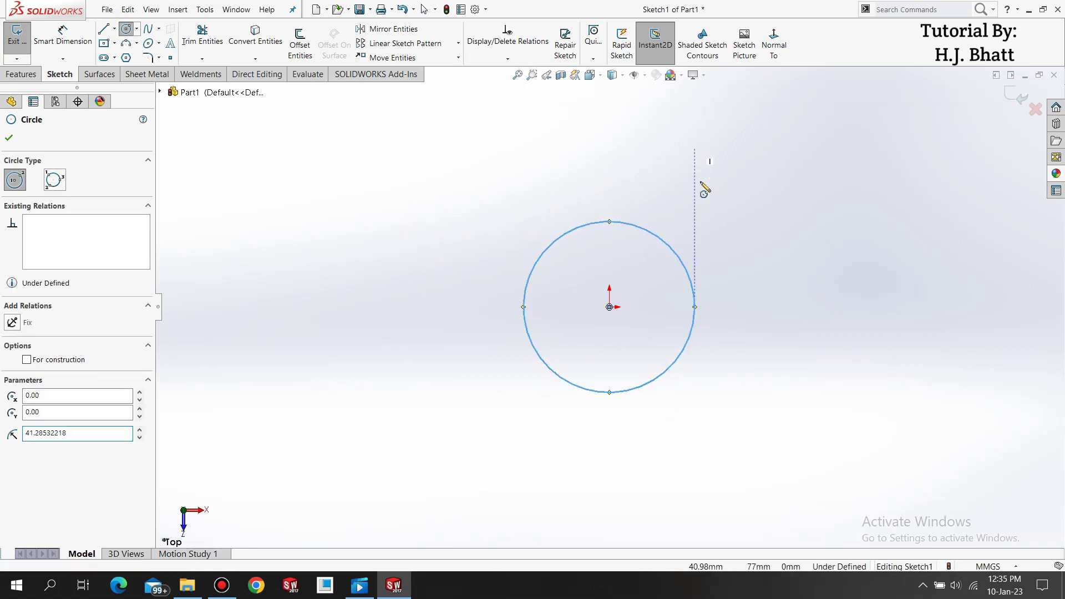
Dimension the circle's diameter to 60 mm so the sketch is fully defined.
key("Escape")
key("d")
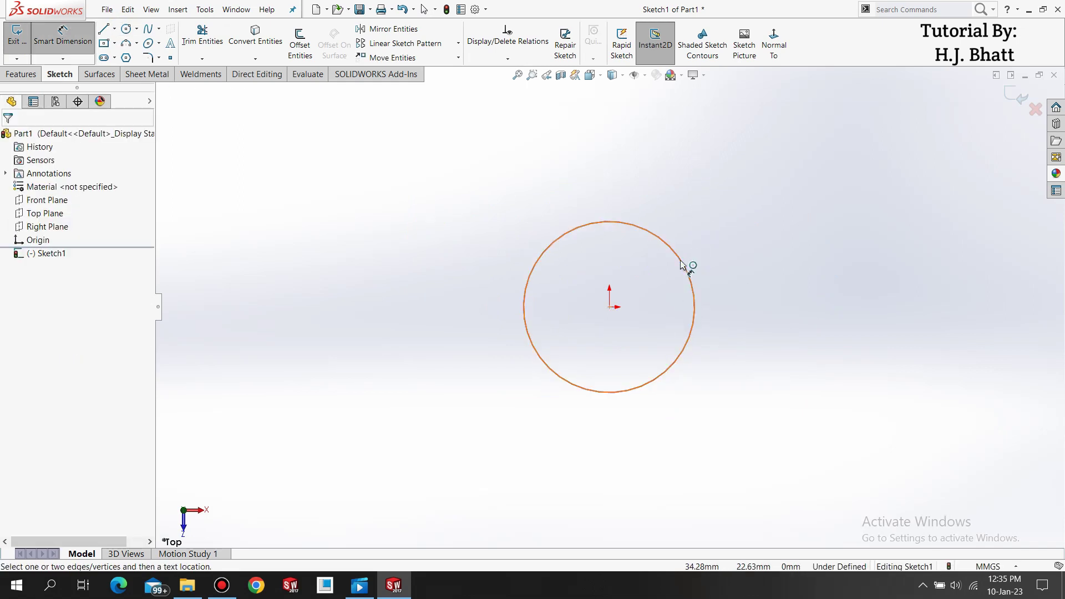
mouse_move(777, 316)
right_mouse_down()
mouse_move(775, 289)
mouse_move(746, 299)
mouse_move(766, 349)
mouse_move(801, 297)
mouse_move(759, 309)
right_mouse_up()
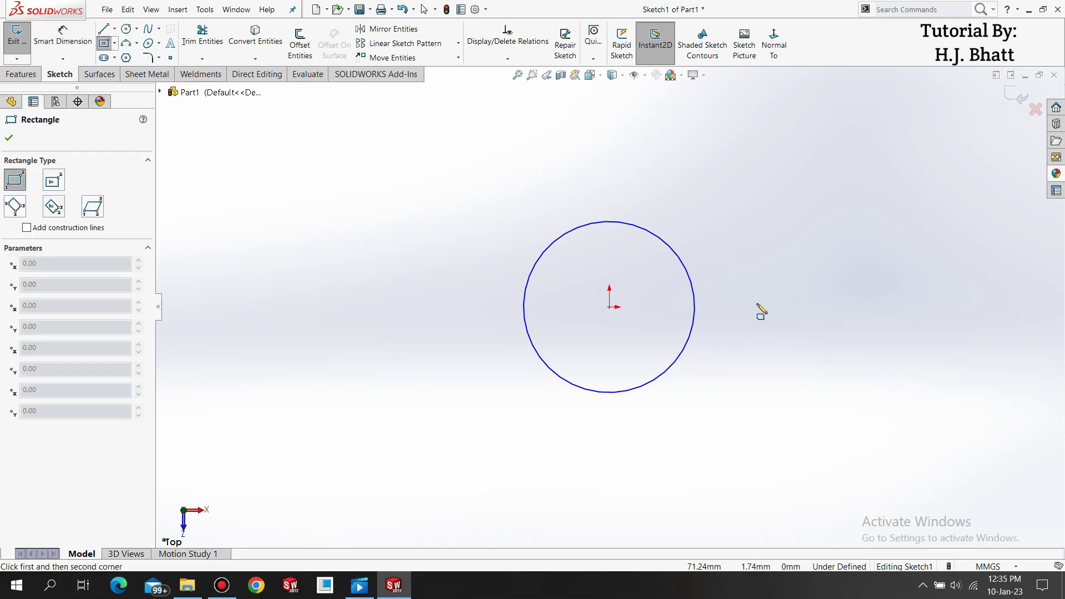
right_click_drag(761, 311, 756, 245)
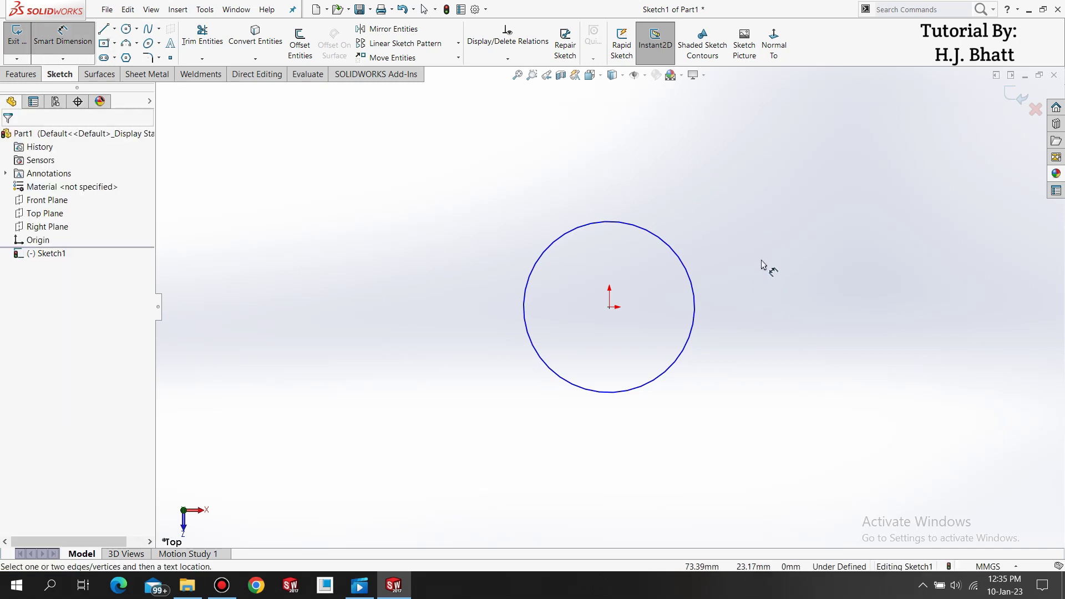
right_click_drag(742, 314, 744, 264)
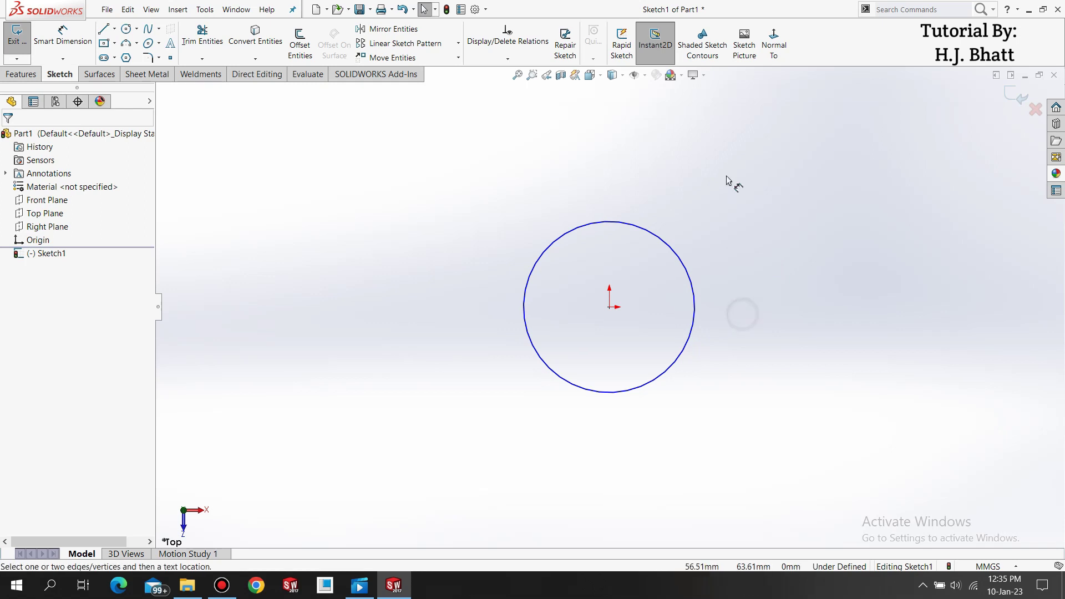
left_click(694, 270)
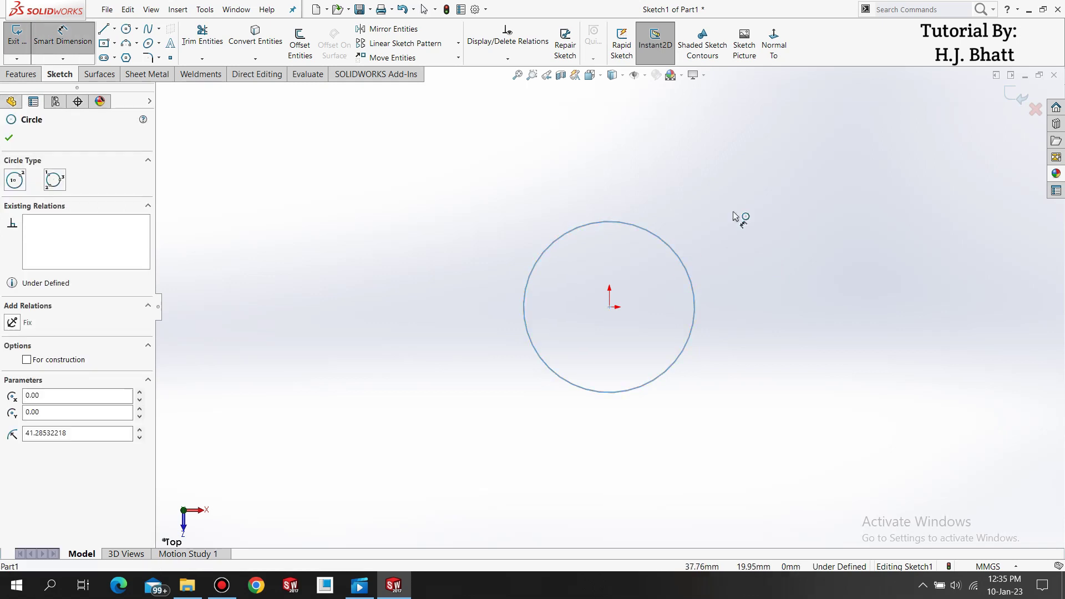
left_click(736, 216)
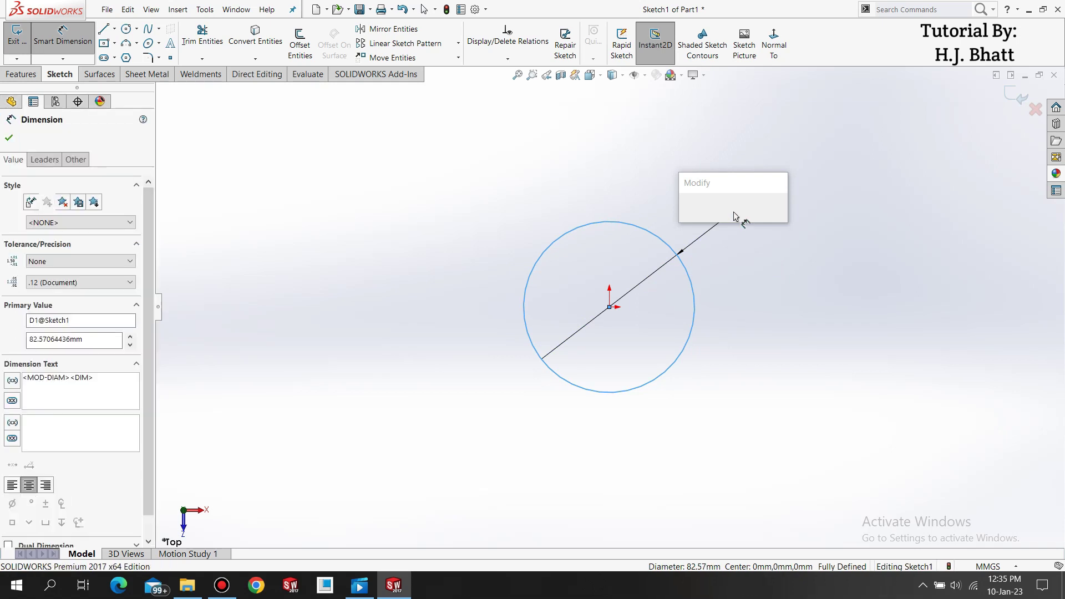
type("60")
key("Return")
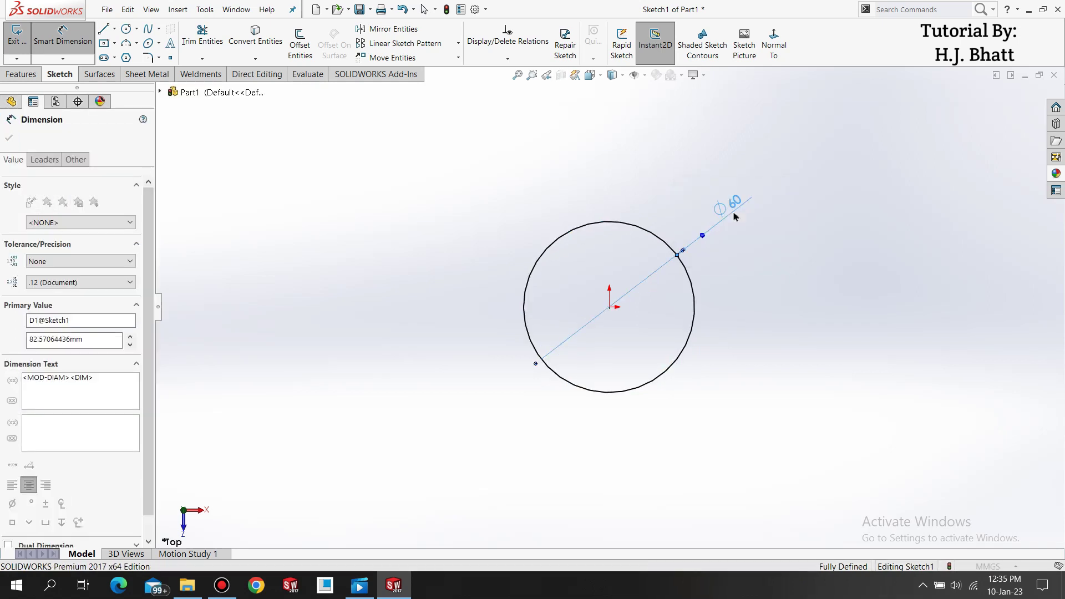
left_click(5, 78)
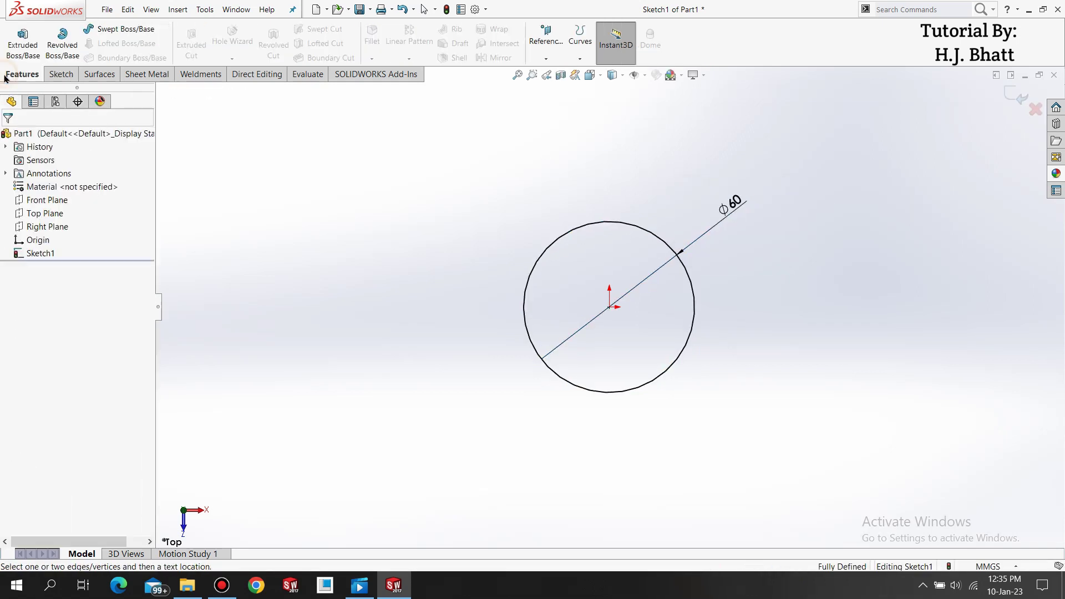
Extrude the Ø60 circle 80 mm blind into a solid cylinder and zoom to fit.
left_click(19, 35)
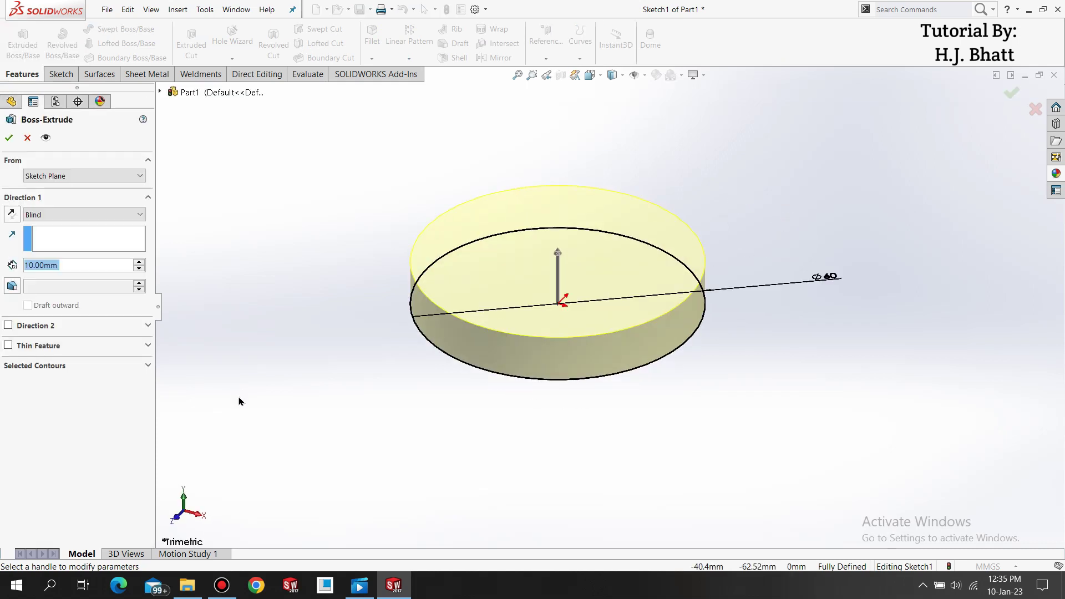
type("80")
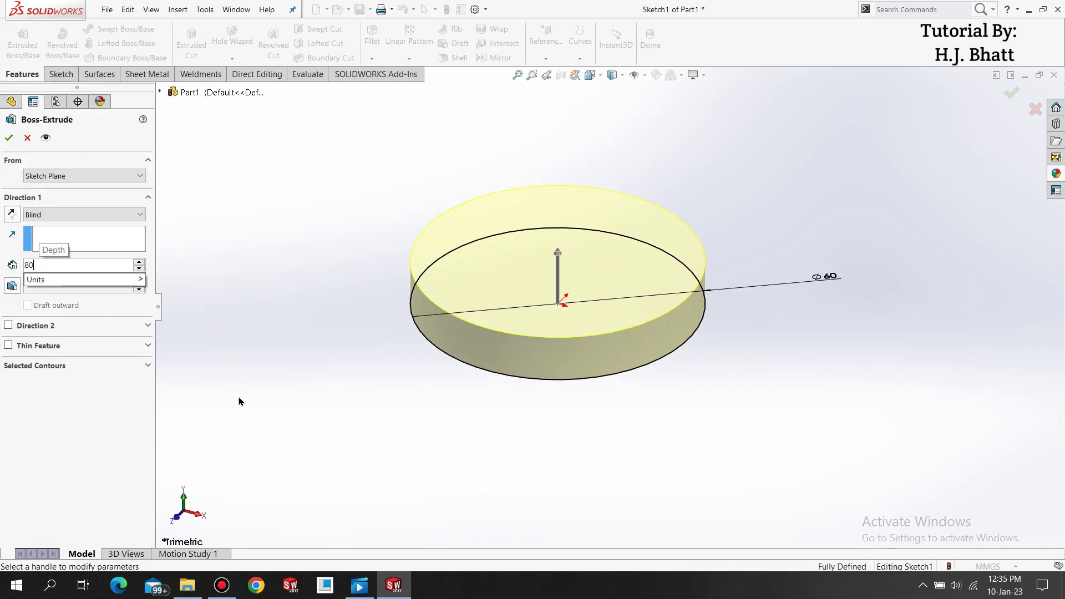
left_click(10, 139)
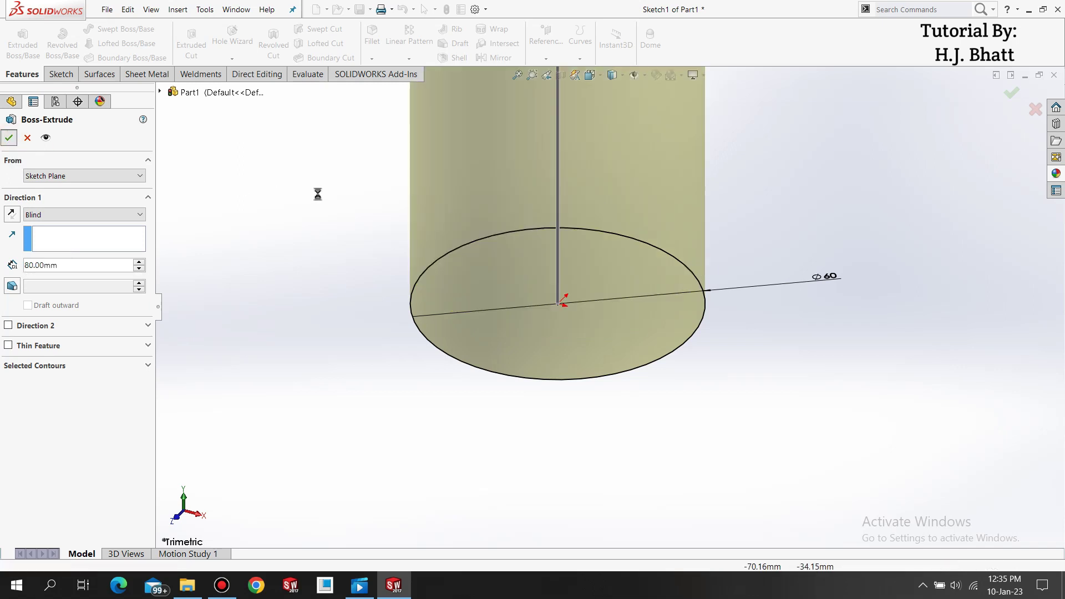
key("Return")
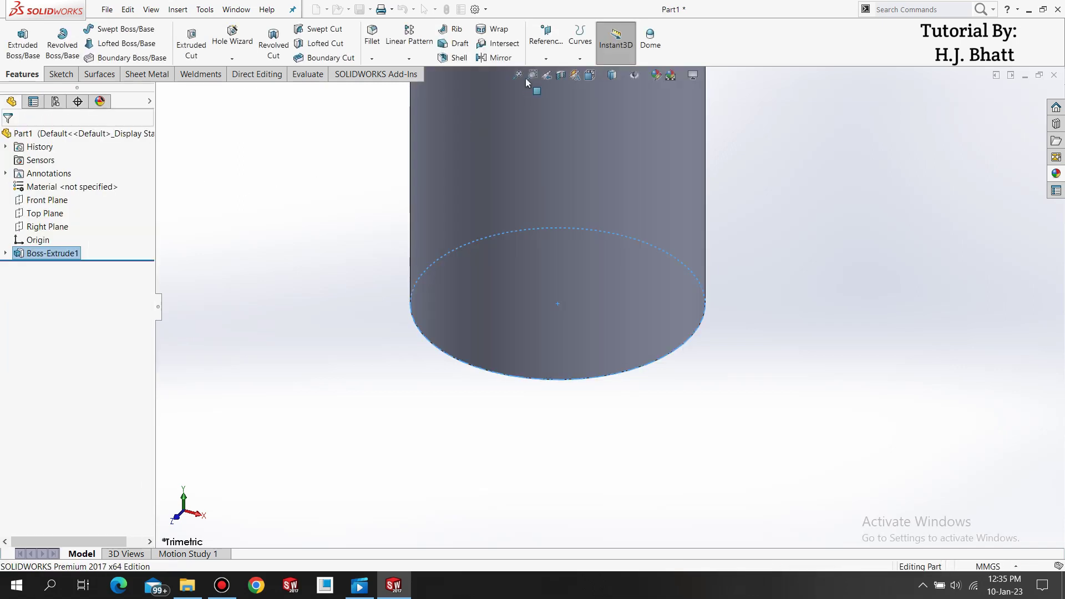
left_click(521, 78)
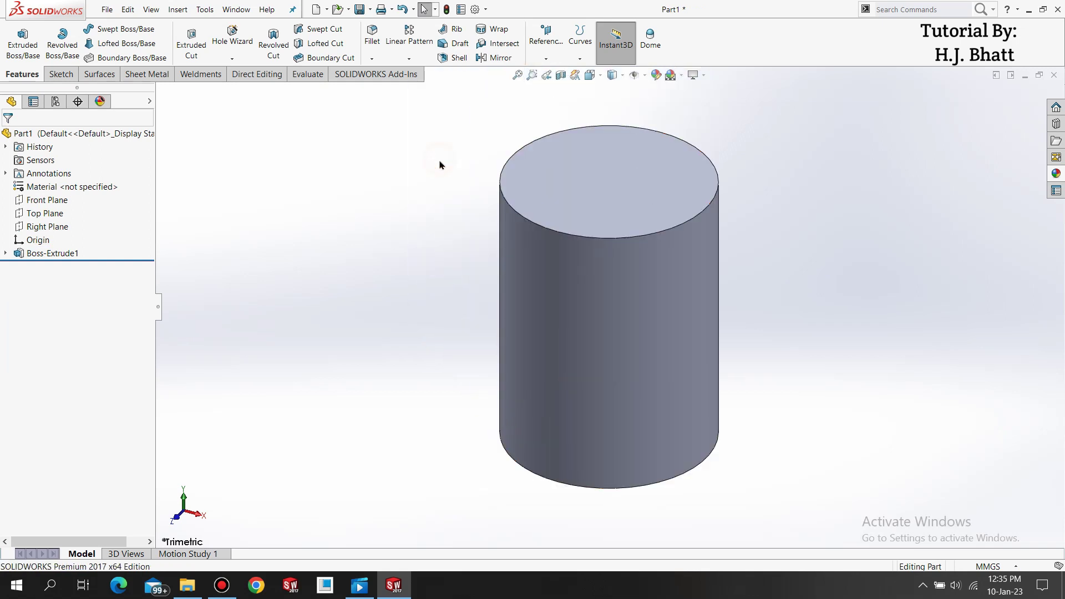
Shell the cylinder with 6 mm walls, removing the top face to form an open cup.
left_click(447, 60)
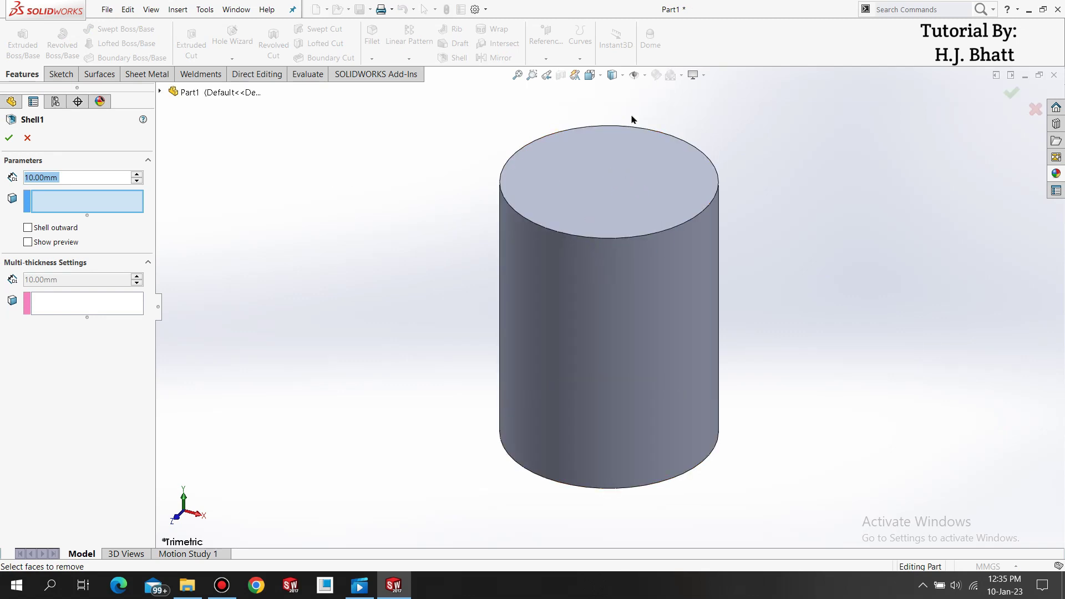
left_click(28, 242)
left_click(66, 181)
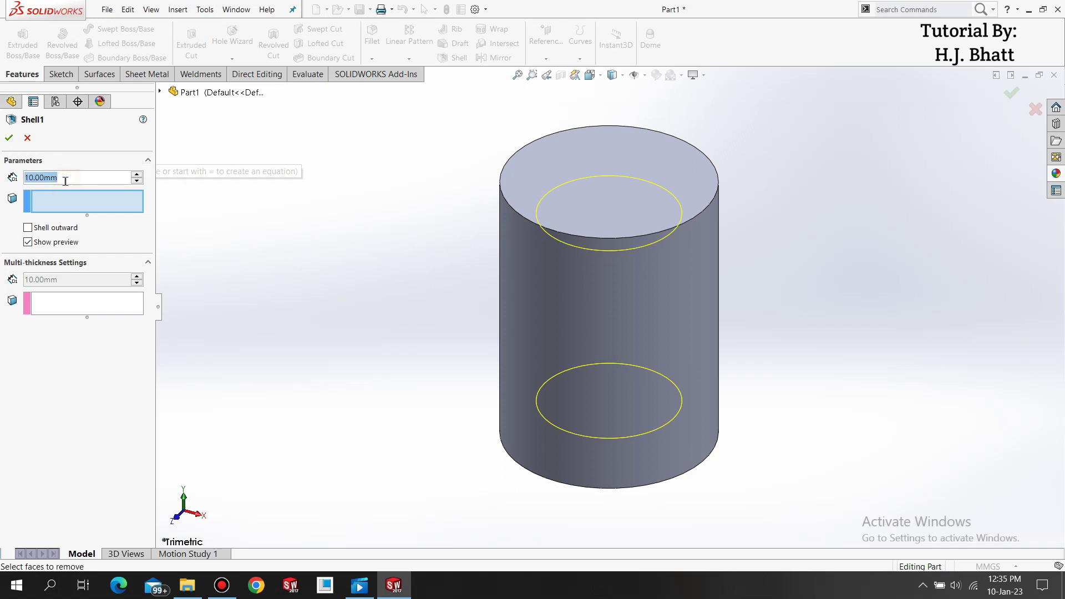
double_click(66, 181)
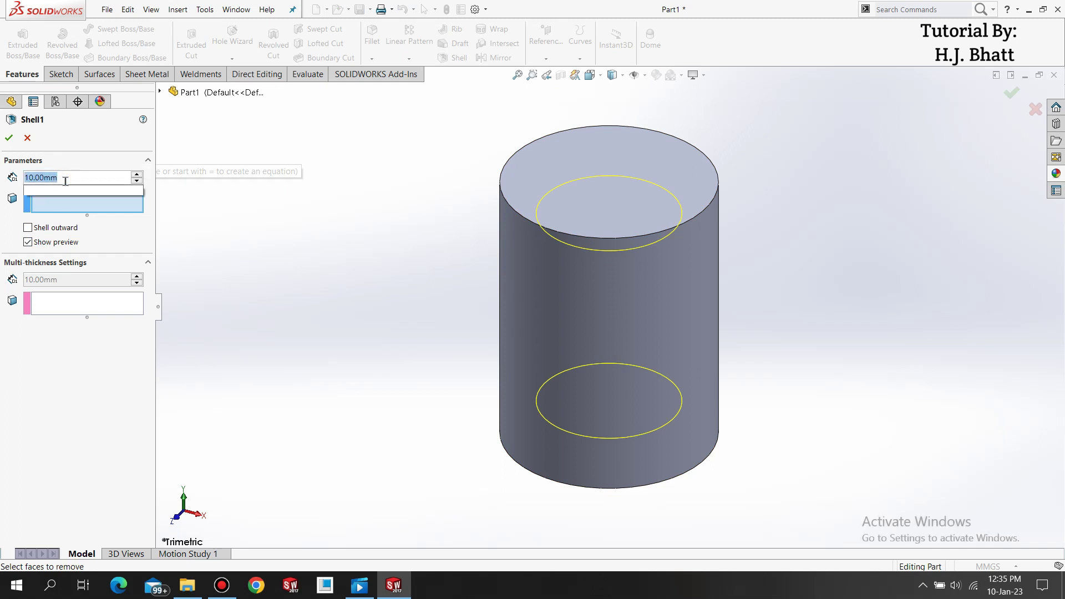
type("6")
key("Return")
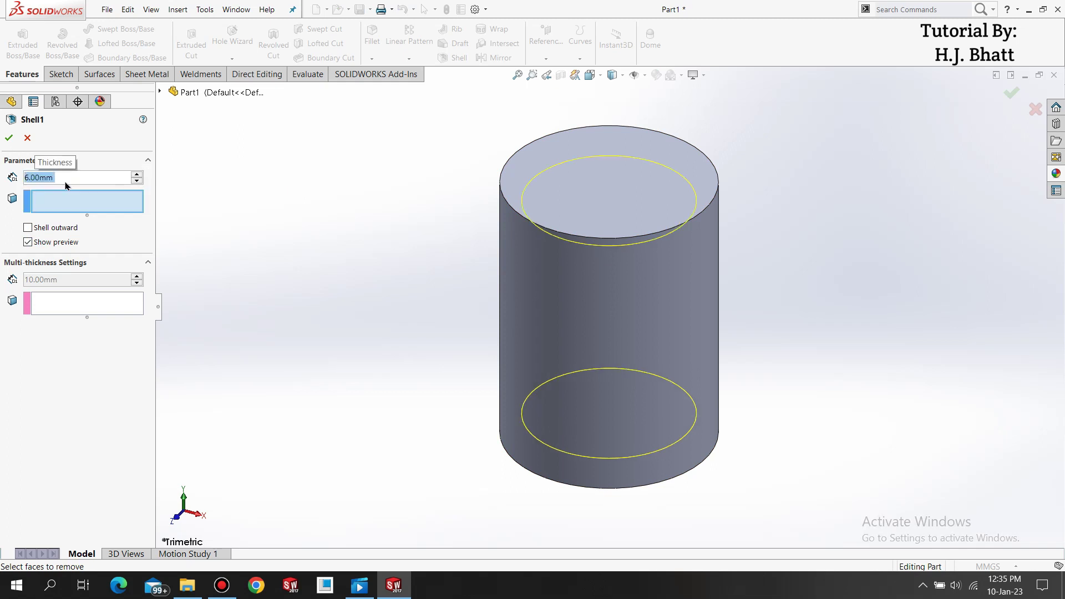
left_click(567, 187)
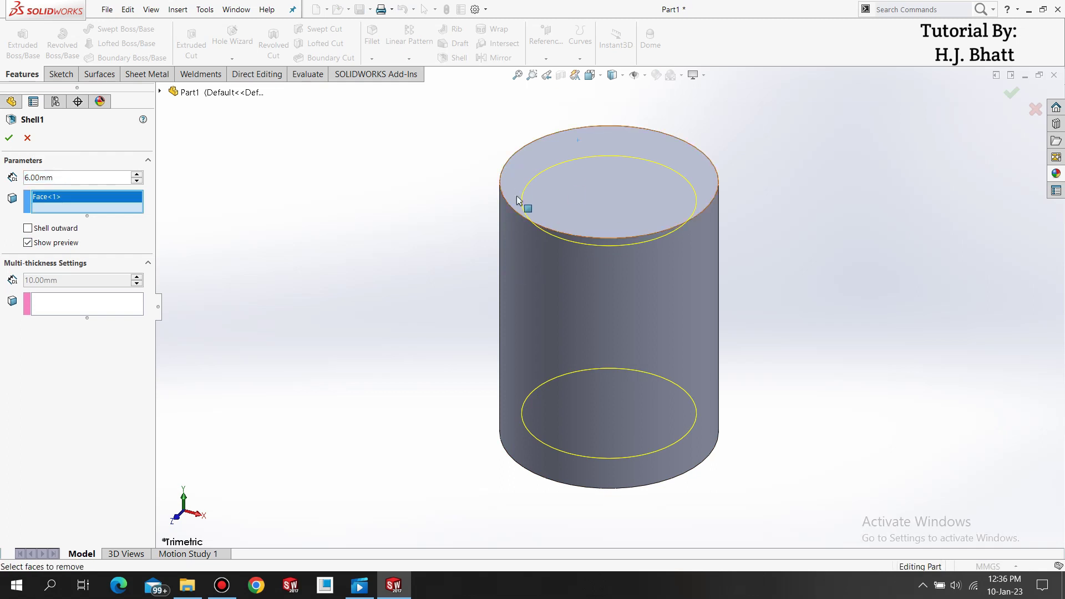
left_click(6, 139)
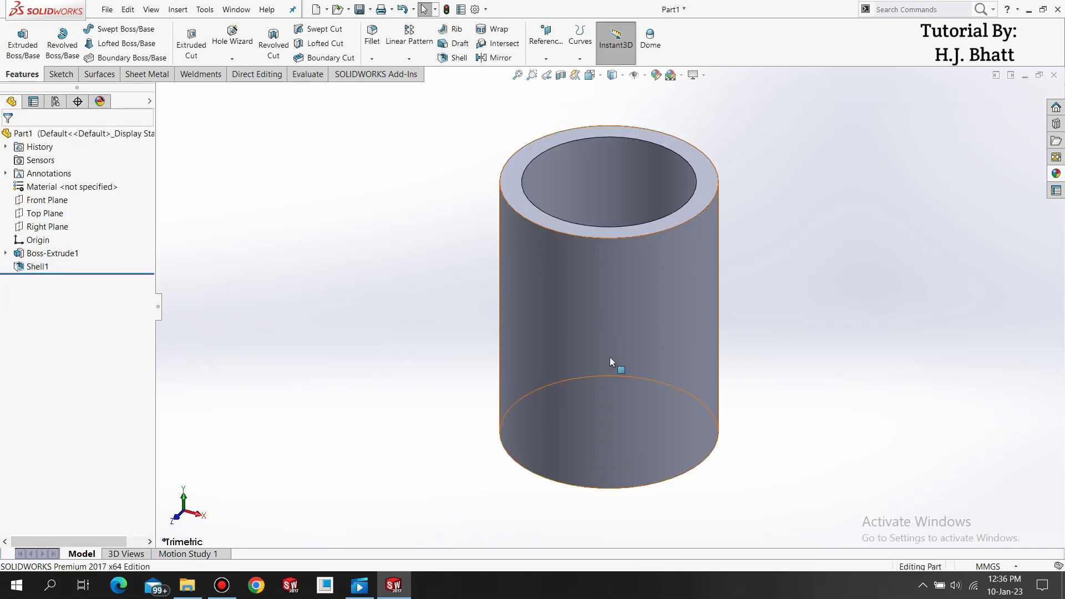
middle_click_drag(613, 362, 602, 248)
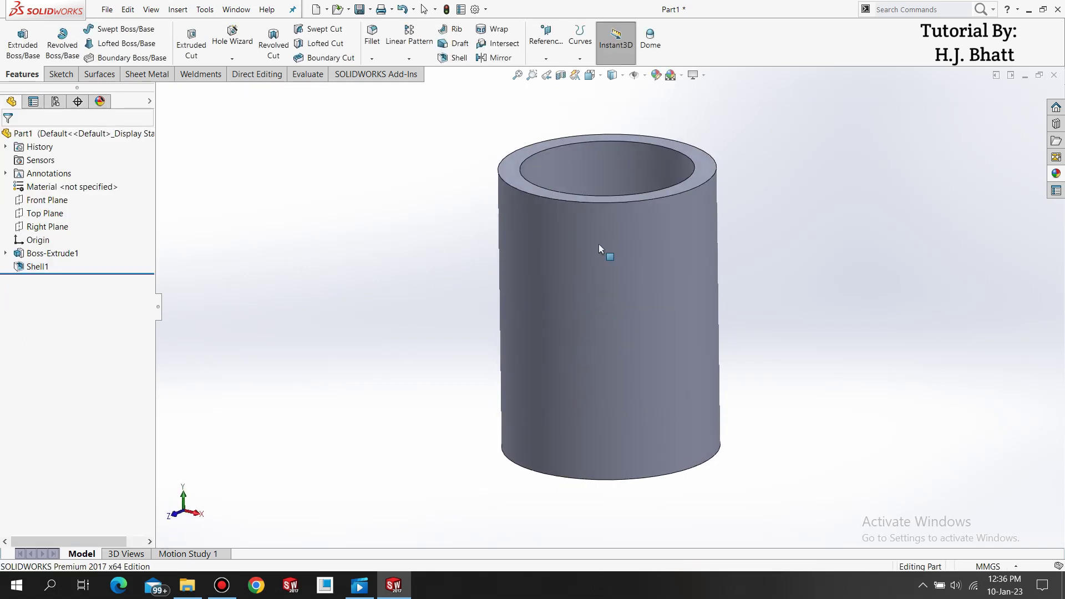
scroll(616, 323, "up", 2)
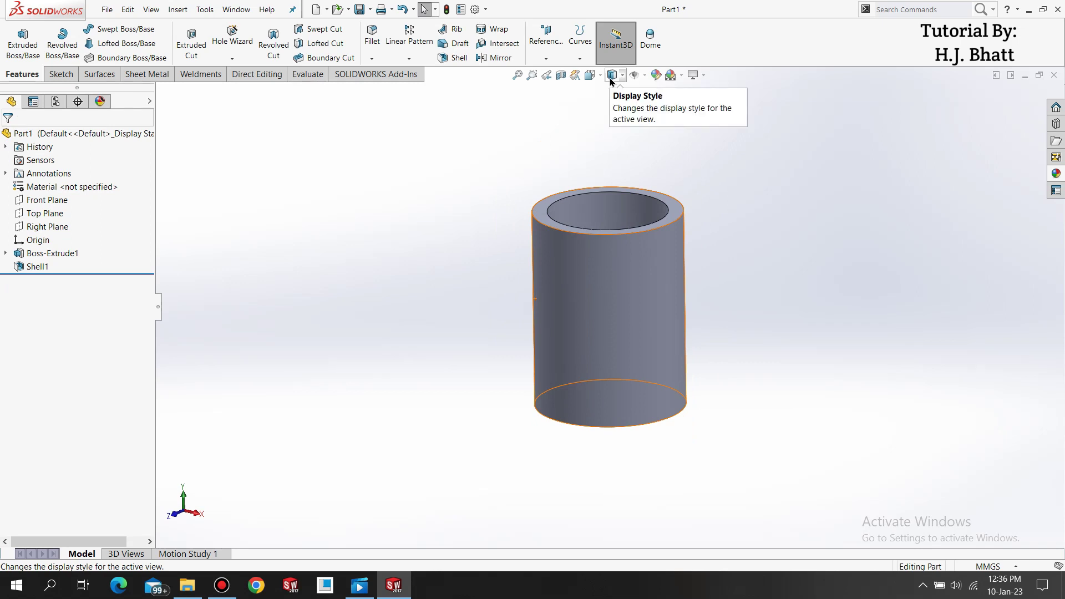
Switch the display style to Hidden Lines Visible and select the Front Plane.
left_click(610, 81)
left_click(608, 134)
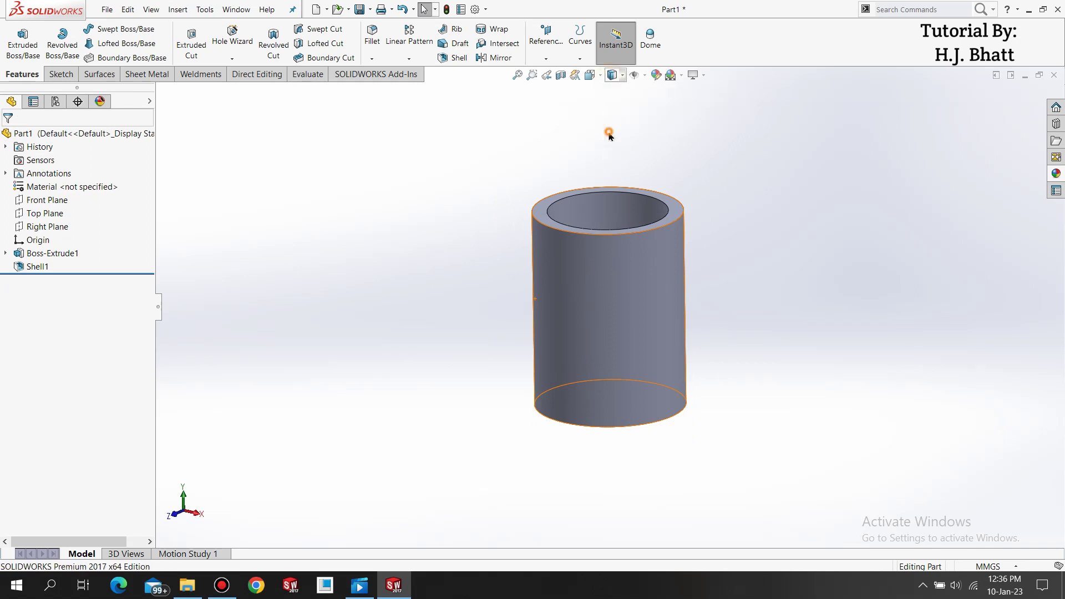
left_click(591, 76)
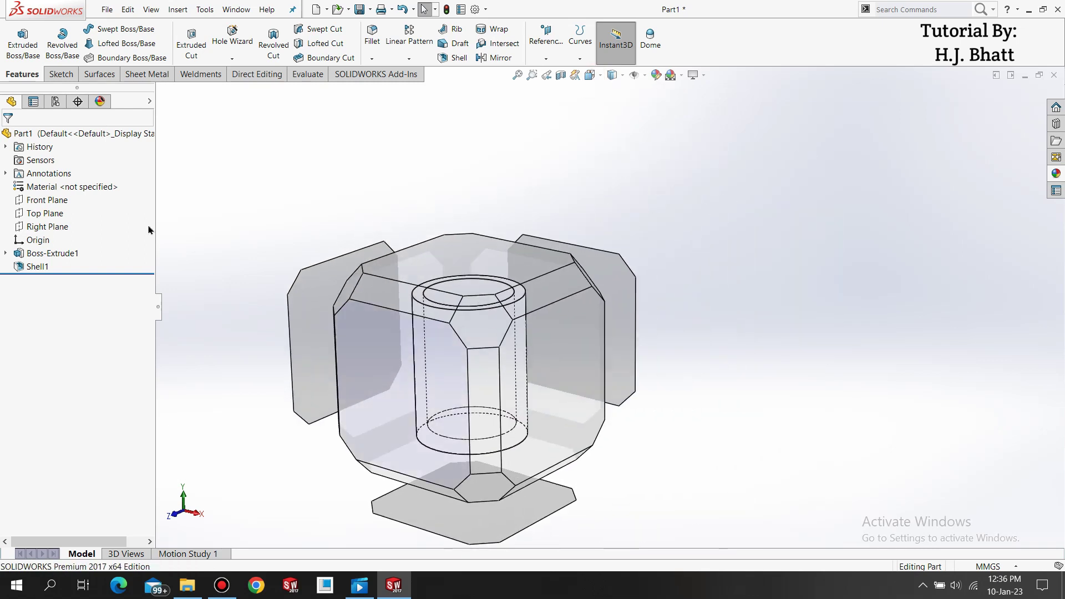
left_click(237, 206)
left_click(53, 203)
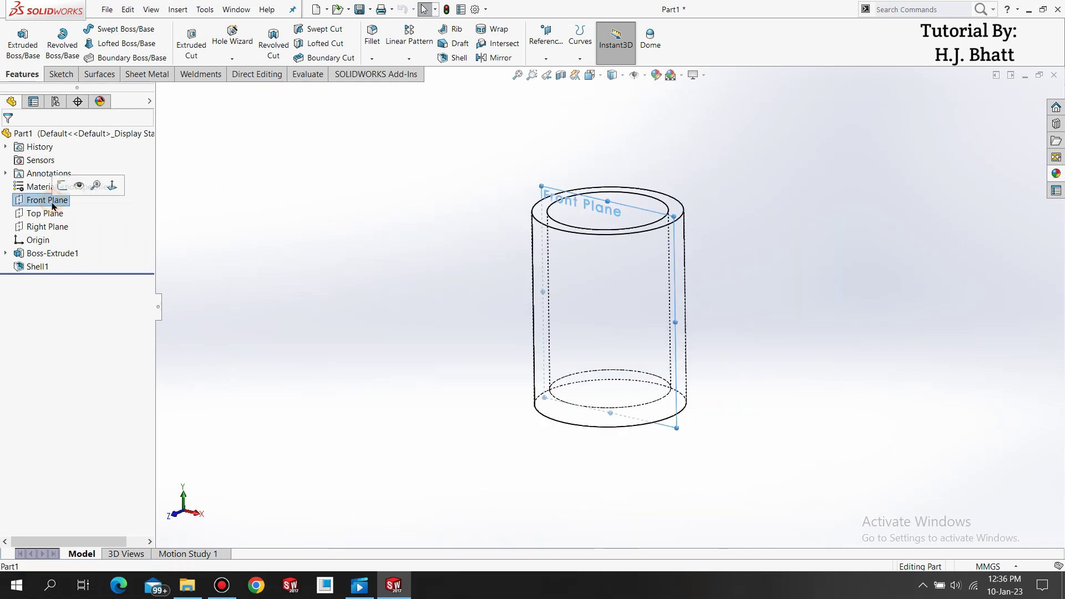
Start a sketch on the Front Plane, viewed normal to it, with the Spline tool.
left_click(63, 185)
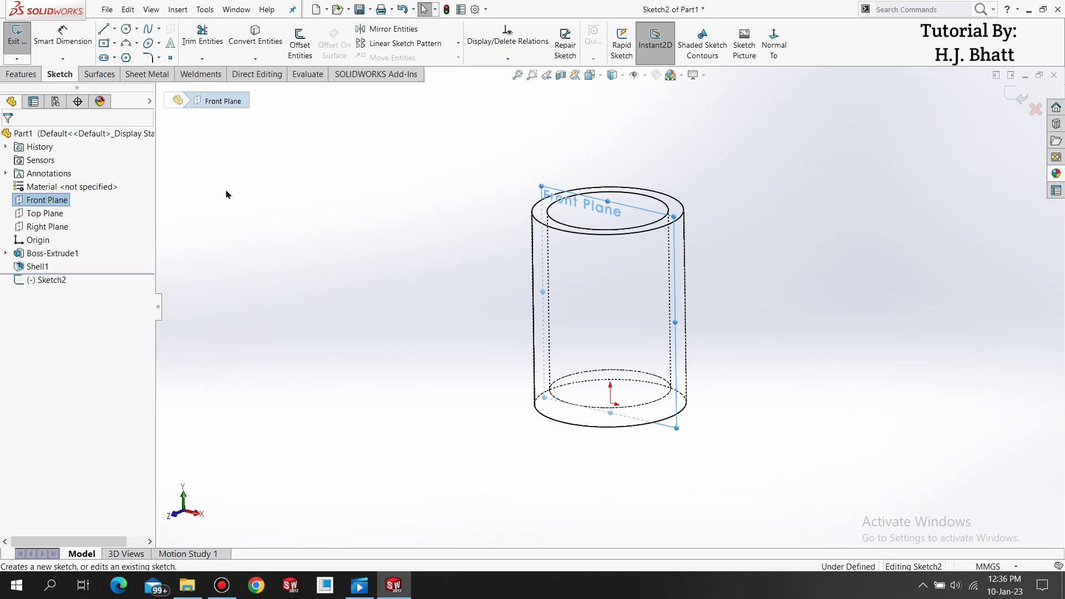
left_click(779, 57)
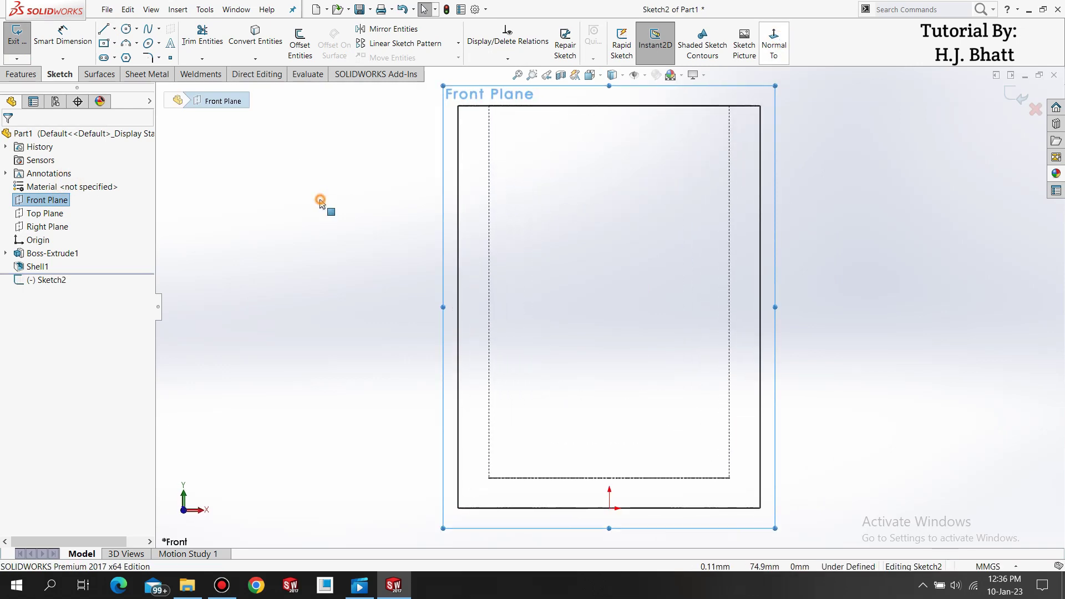
left_click(147, 32)
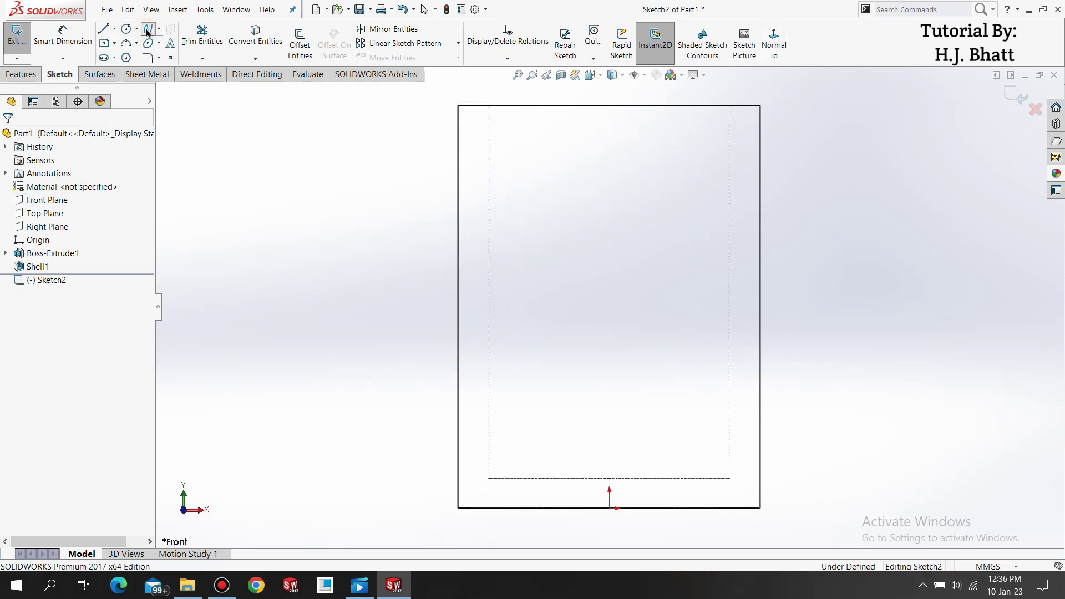
key("f")
scroll(891, 303, "down", 1)
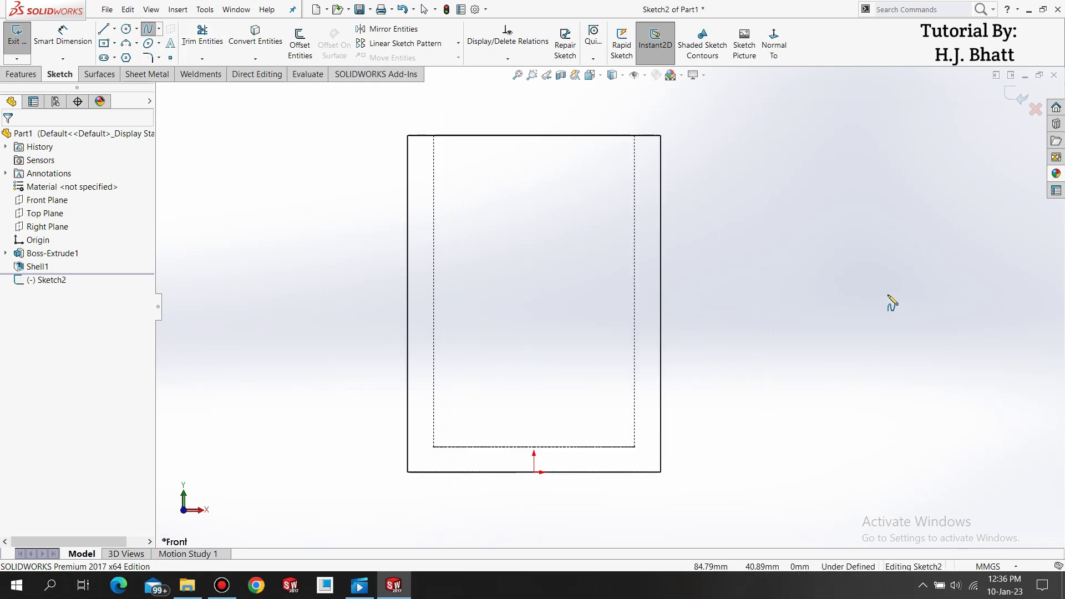
scroll(635, 214, "down", 3)
scroll(608, 205, "up", 3)
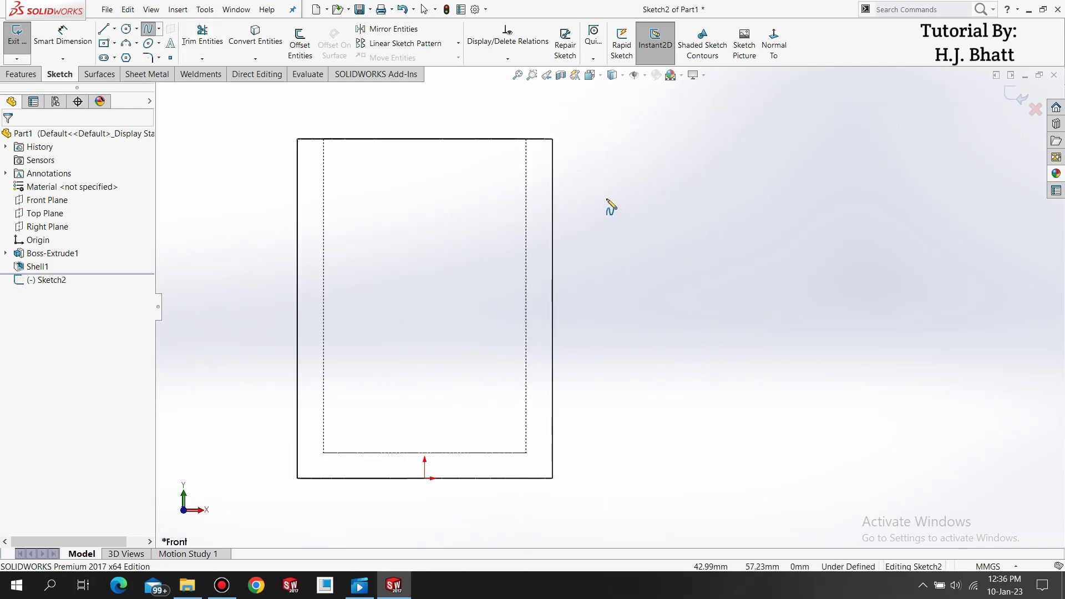
Draw a handle-shaped spline looping from the tube's upper right edge to its lower right edge.
left_click(536, 196)
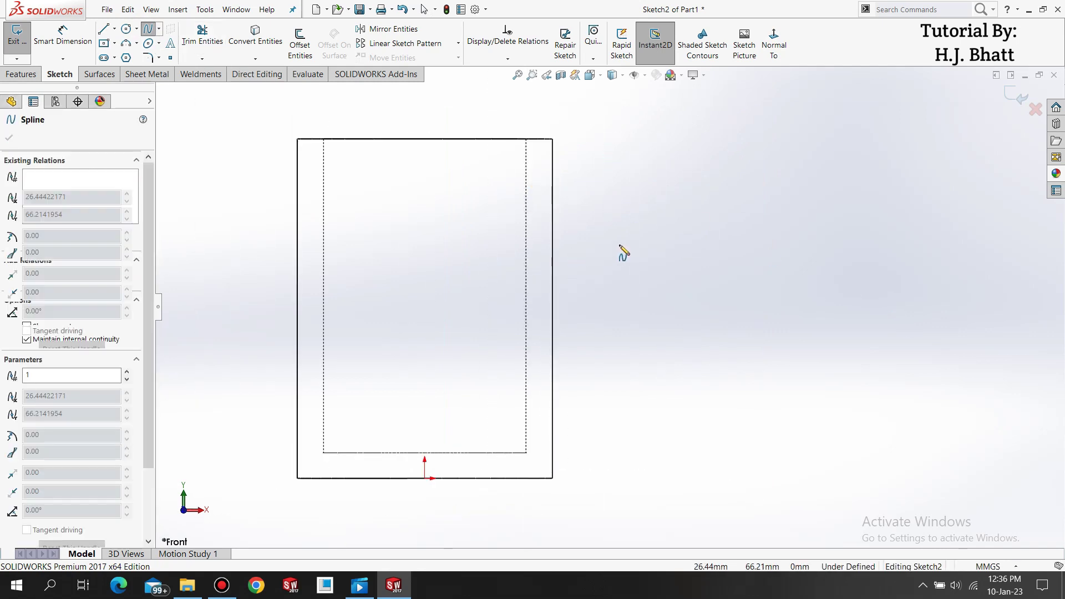
left_click(603, 239)
left_click(655, 216)
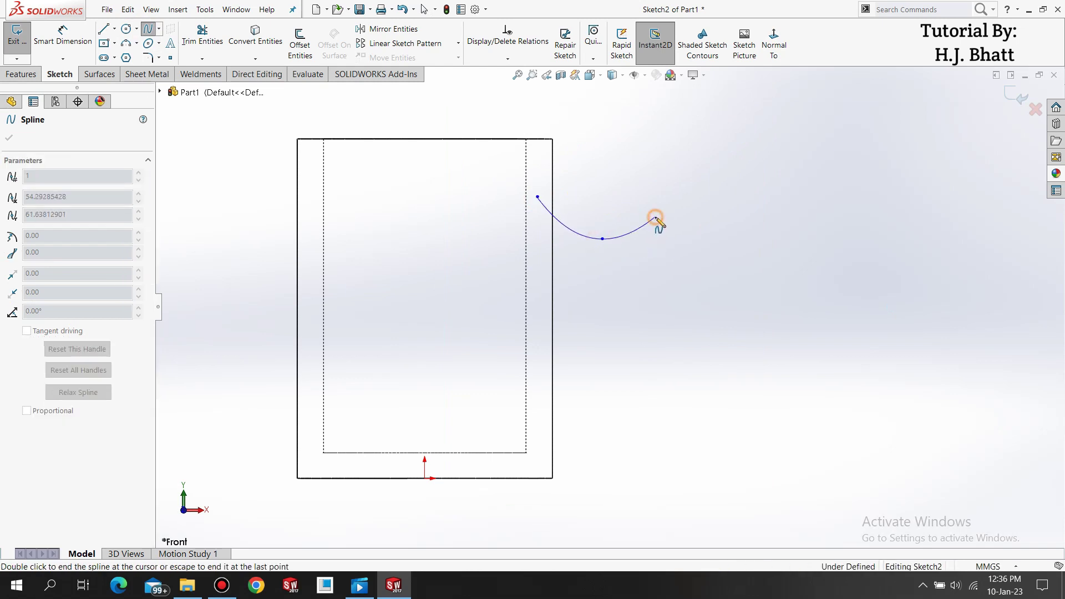
left_click(697, 211)
left_click(655, 371)
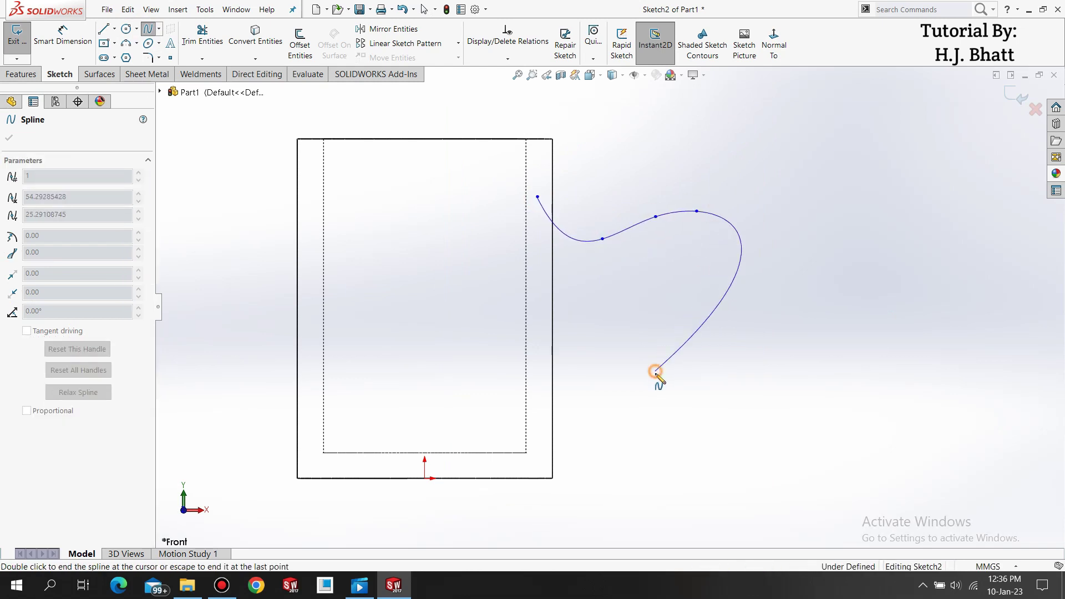
left_click(537, 435)
right_click(542, 438)
left_click(549, 444)
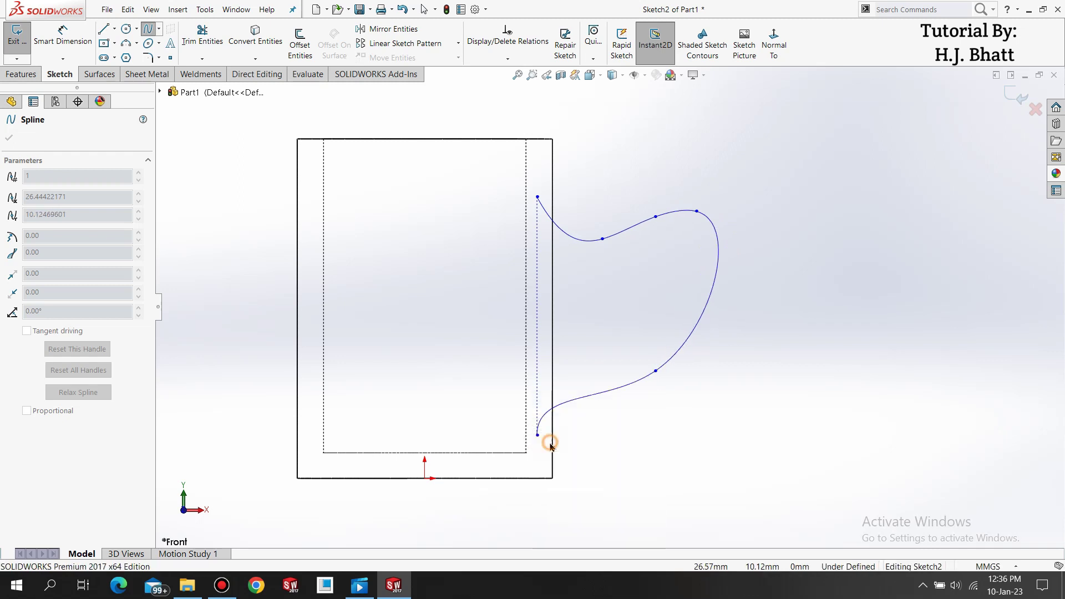
mouse_move(542, 438)
left_mouse_down()
mouse_move(547, 404)
mouse_move(542, 415)
mouse_move(565, 412)
mouse_move(556, 428)
left_mouse_up()
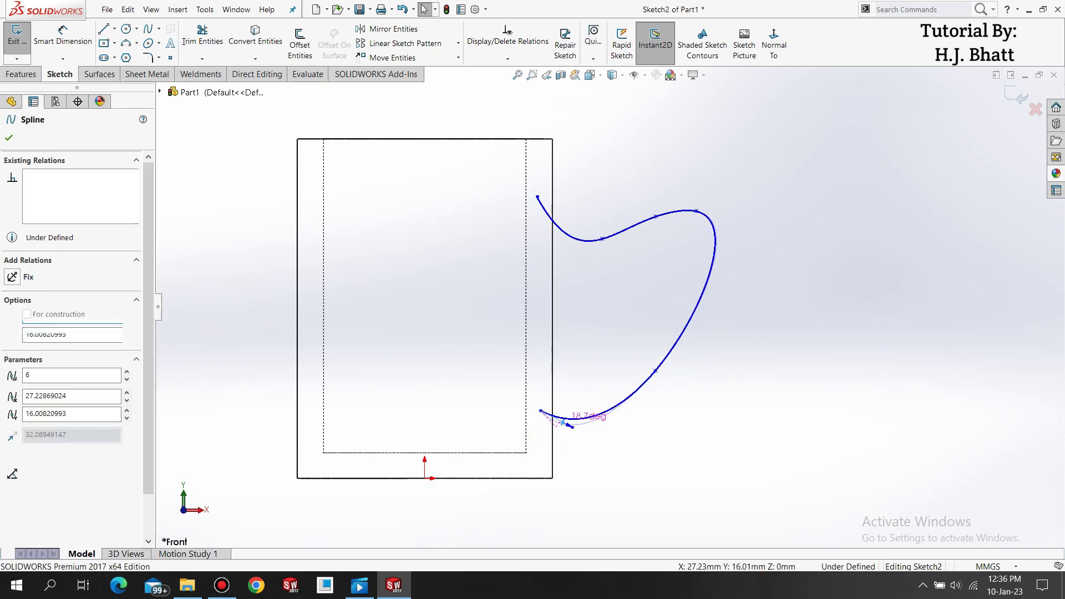
left_click(645, 425)
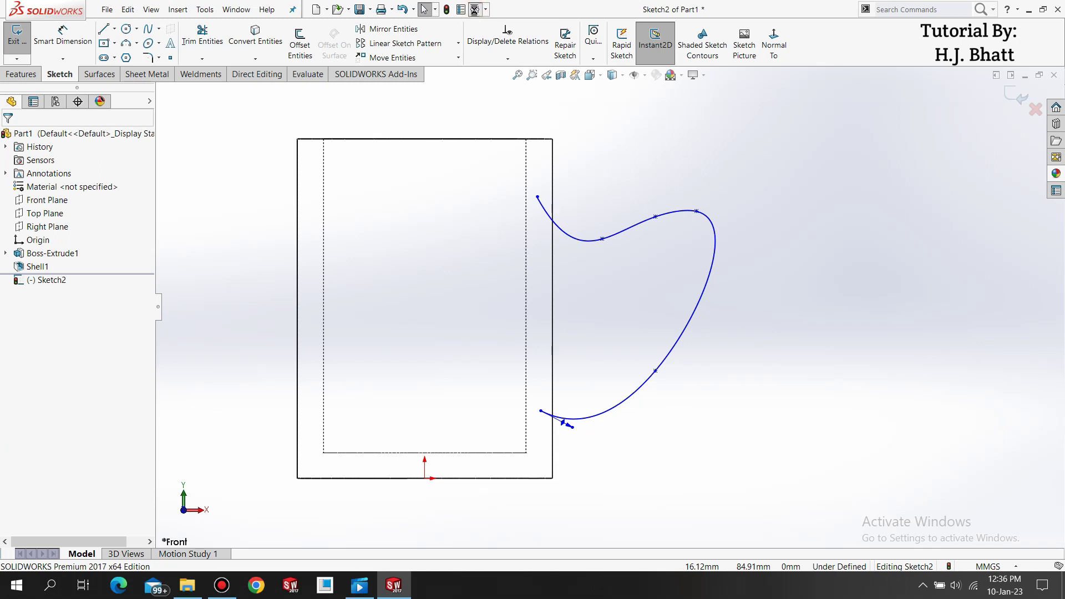
left_click(474, 9)
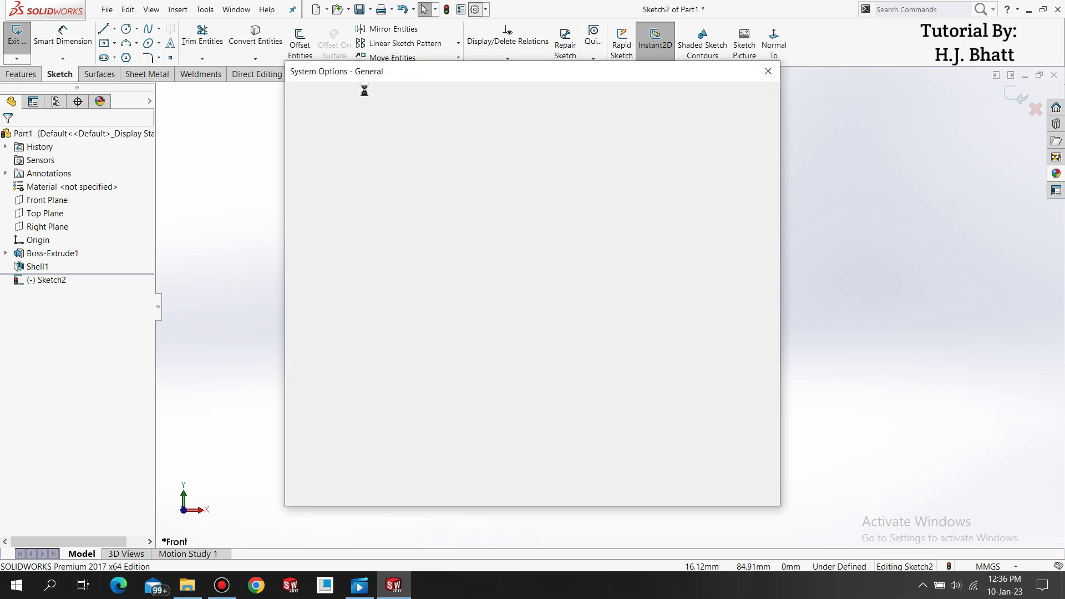
Enable spline tangency and curvature handles on the Sketch options page and close System Options.
left_click(310, 183)
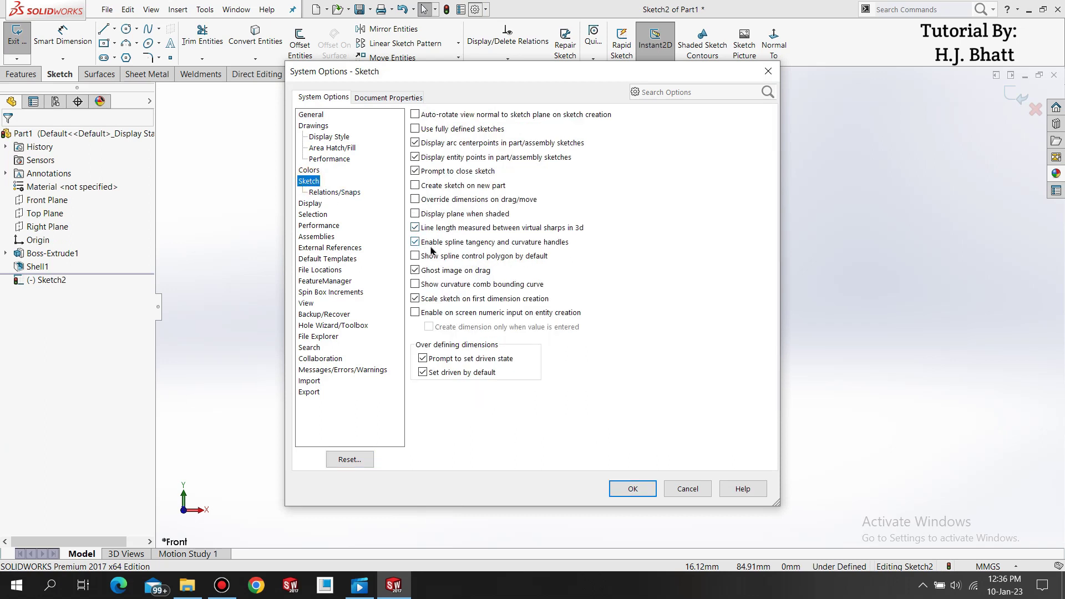
left_click(624, 488)
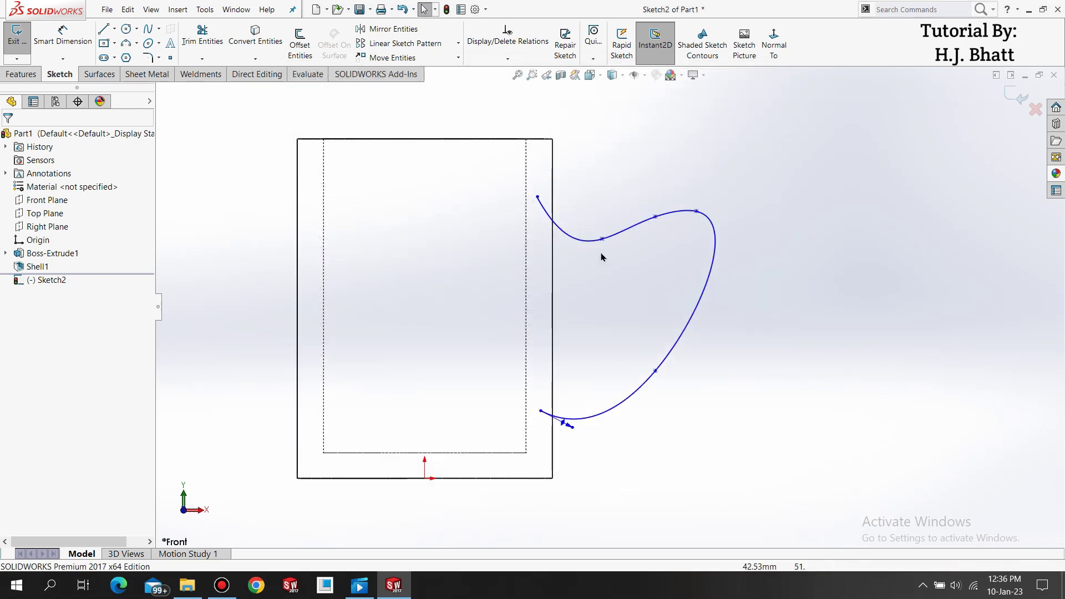
Tilt the spline's end tangent and reposition its upper points to round the upper bend.
scroll(602, 257, "down", 4)
left_click(535, 264)
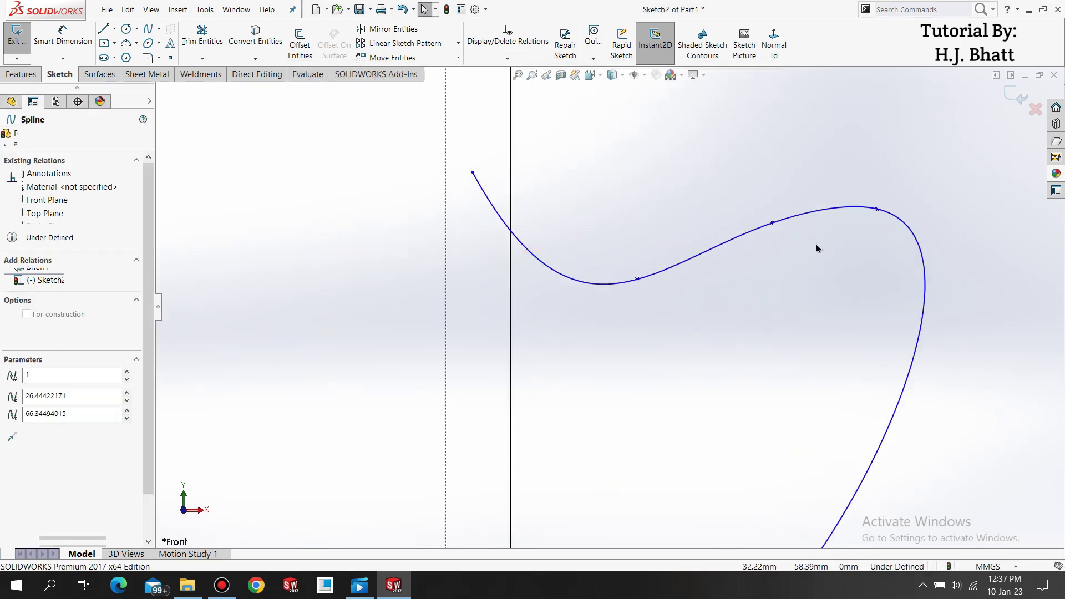
scroll(891, 277, "up", 2)
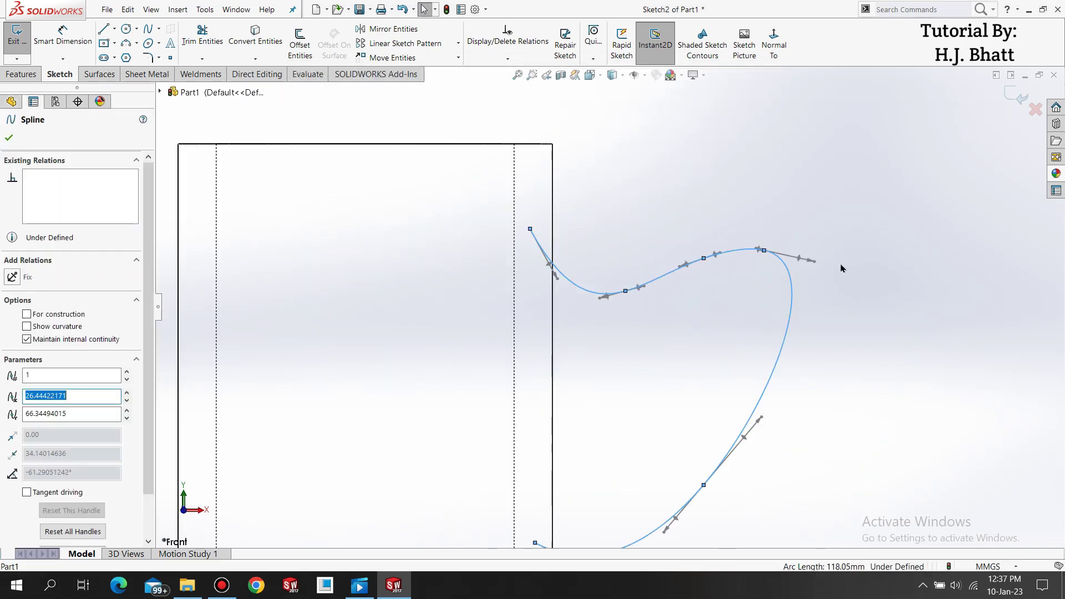
left_click_drag(814, 265, 802, 283)
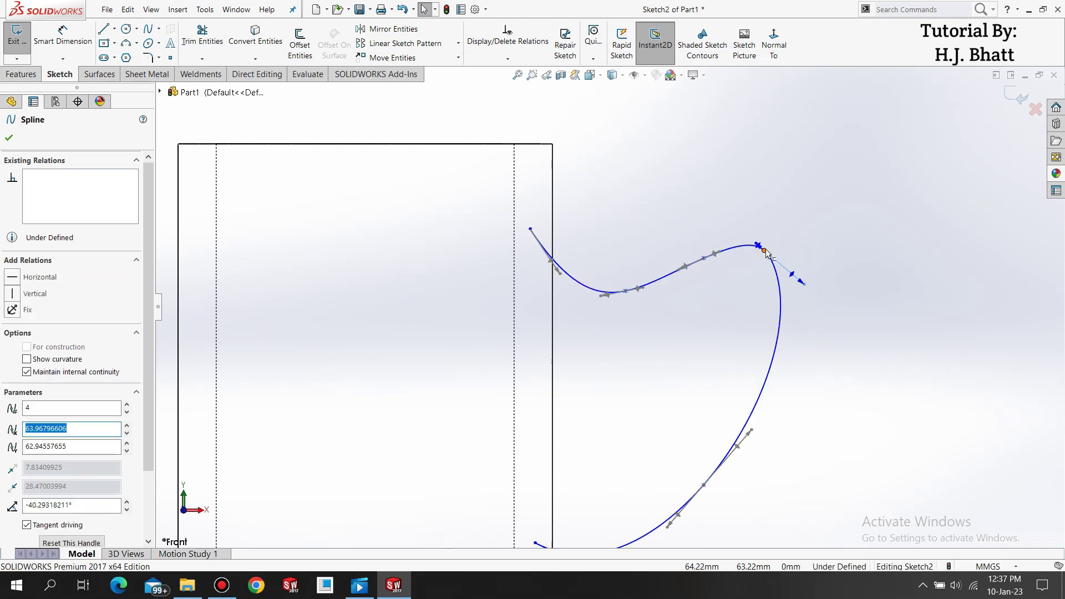
left_click(760, 280)
left_click_drag(758, 245, 693, 247)
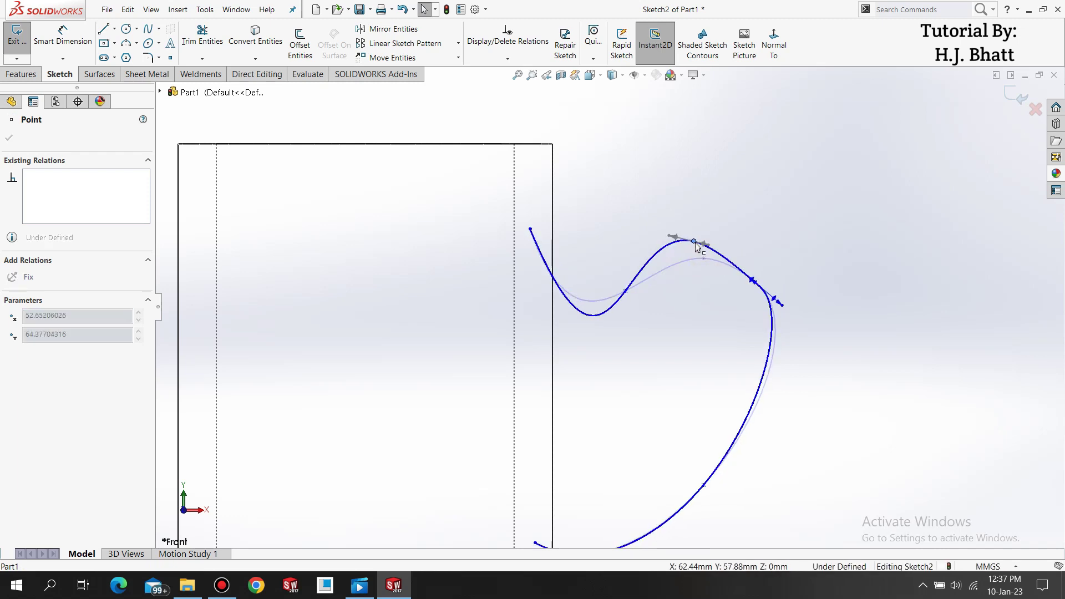
left_click_drag(697, 247, 757, 323)
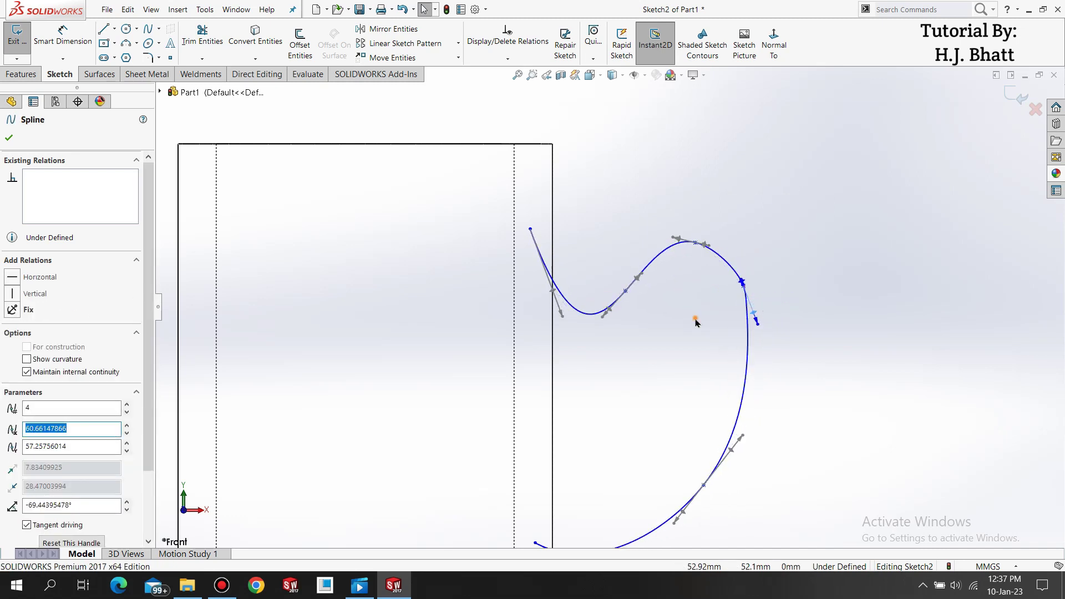
left_click(695, 323)
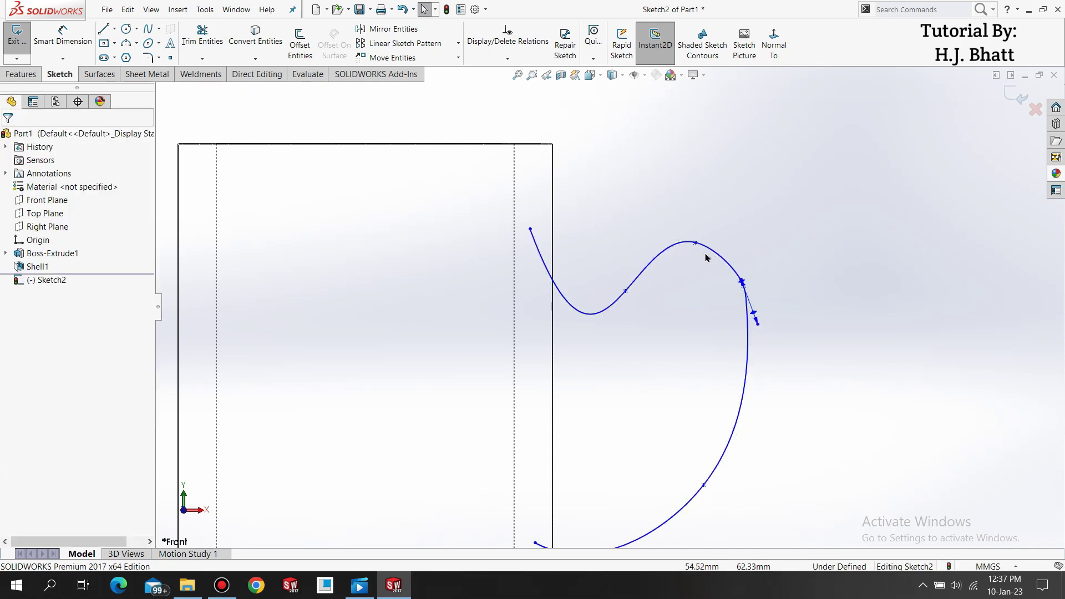
Raise a lower spline point to steady the handle's outer side.
left_click(742, 281)
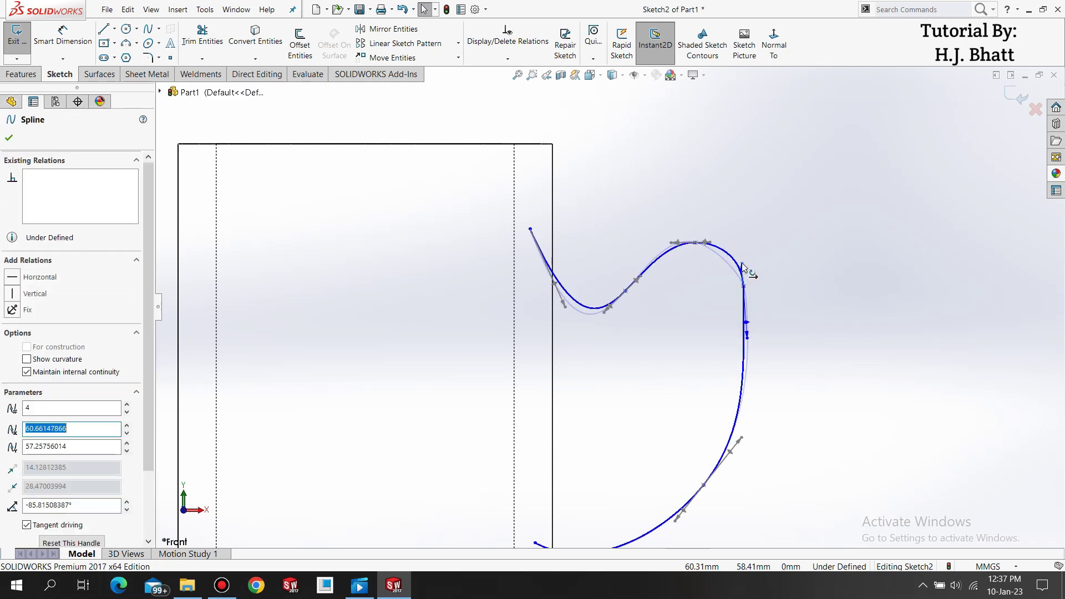
left_click(725, 302)
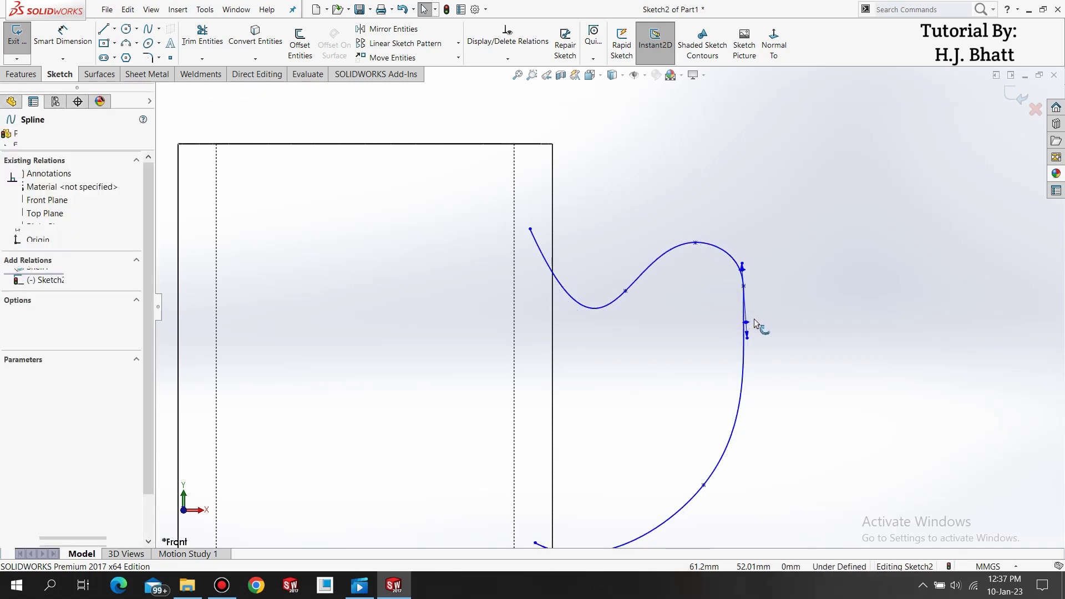
left_click(694, 316)
scroll(651, 321, "up", 2)
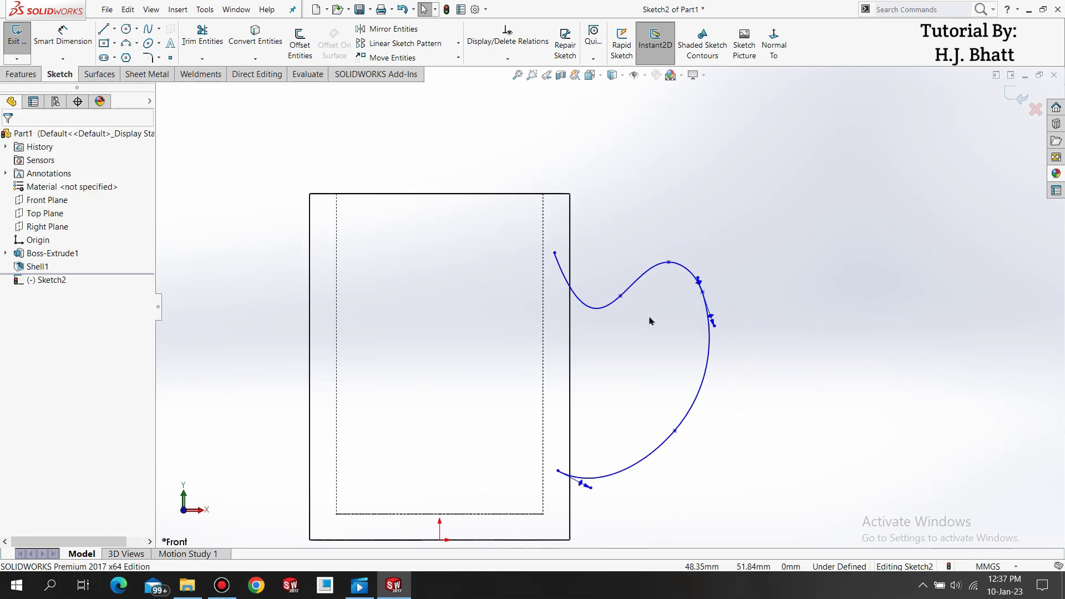
scroll(649, 316, "up", 1)
scroll(637, 309, "down", 4)
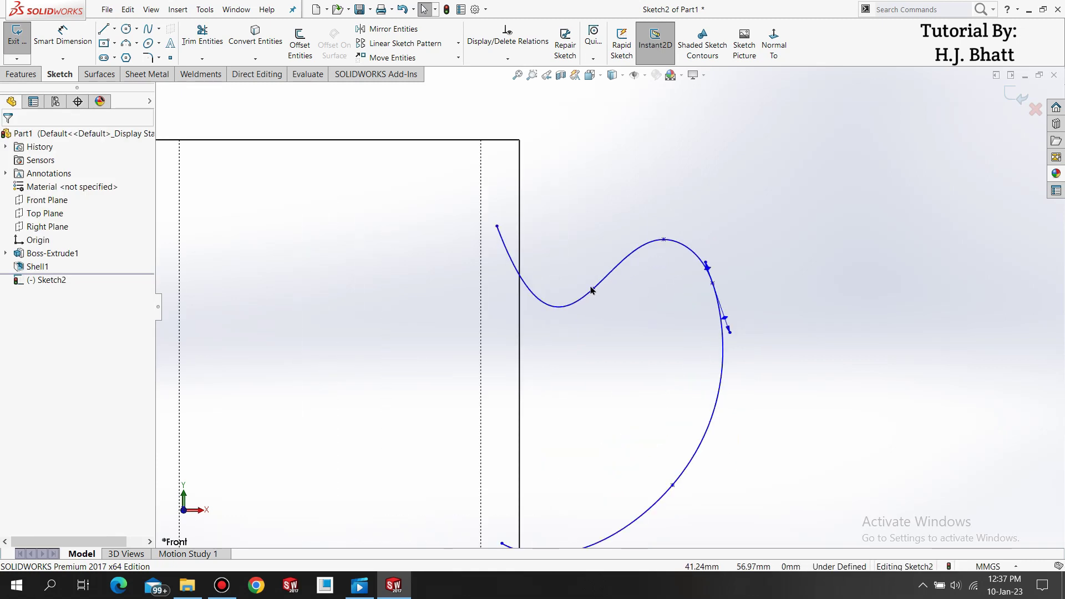
left_click_drag(595, 290, 596, 252)
left_click(603, 306)
scroll(613, 316, "up", 3)
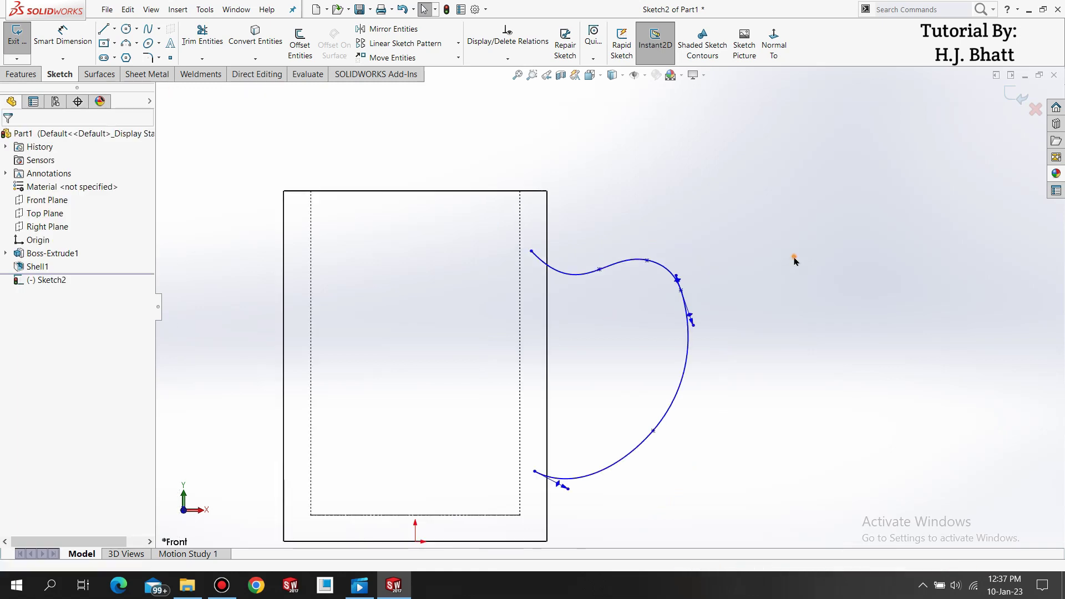
left_click(19, 74)
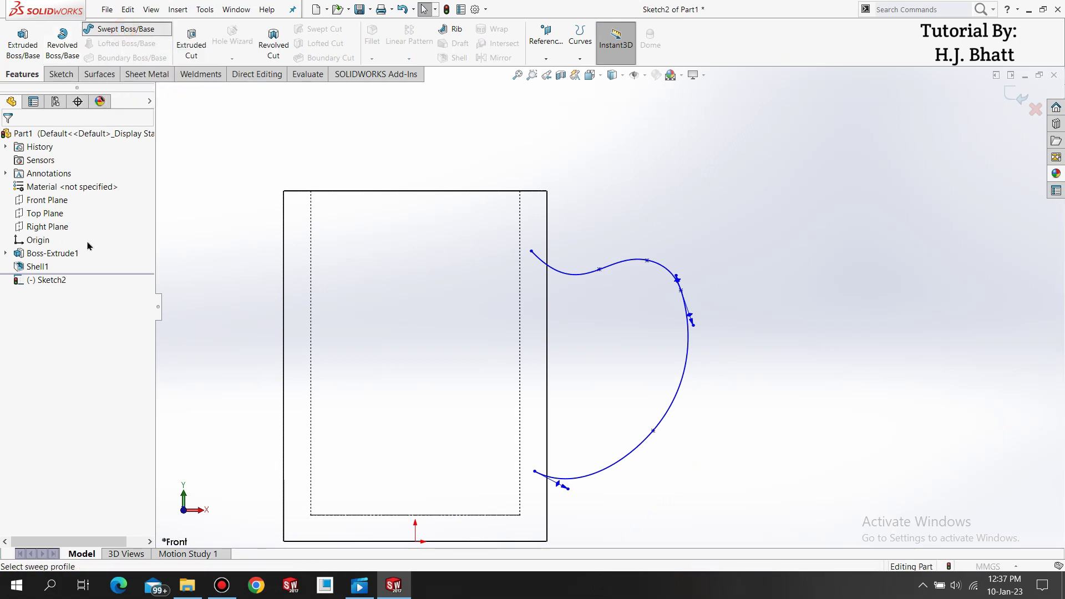
Start a Swept Boss/Base with a 6 mm diameter circular profile.
left_click(119, 29)
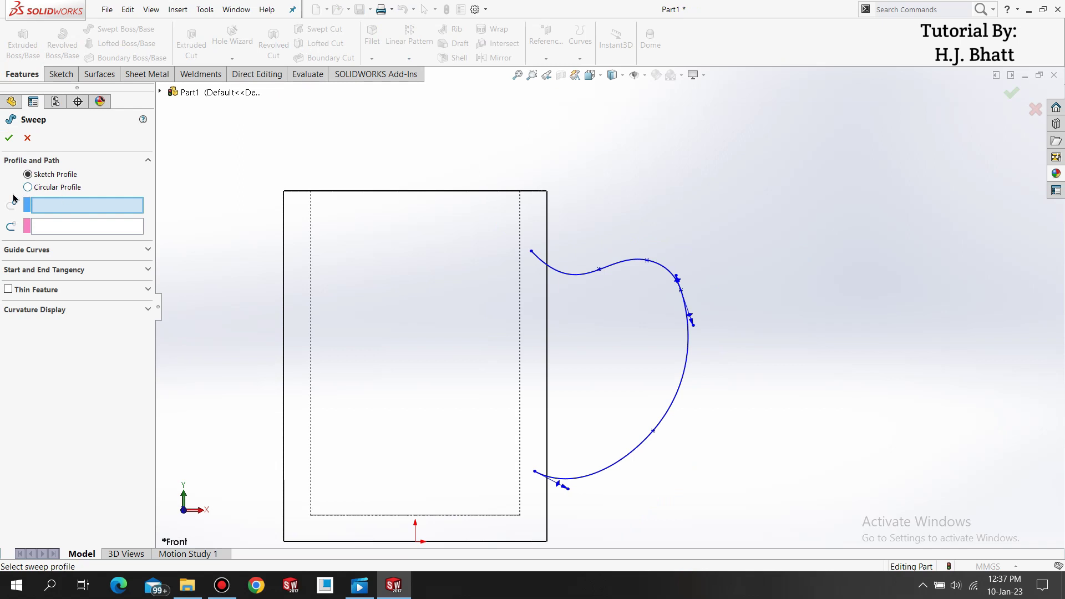
left_click(40, 189)
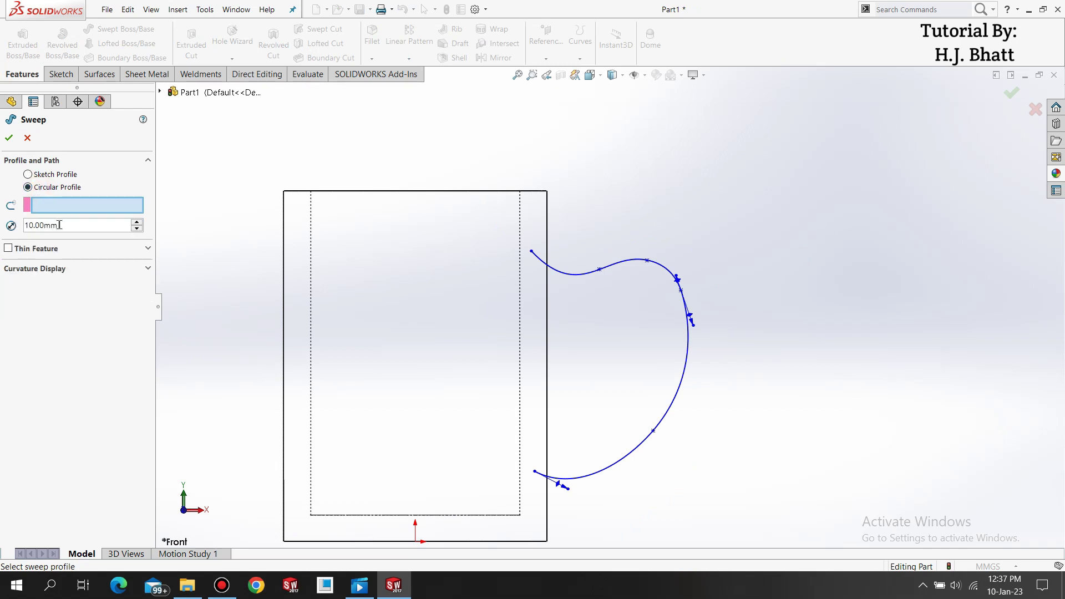
left_click_drag(59, 225, 19, 224)
type("6")
key("Return")
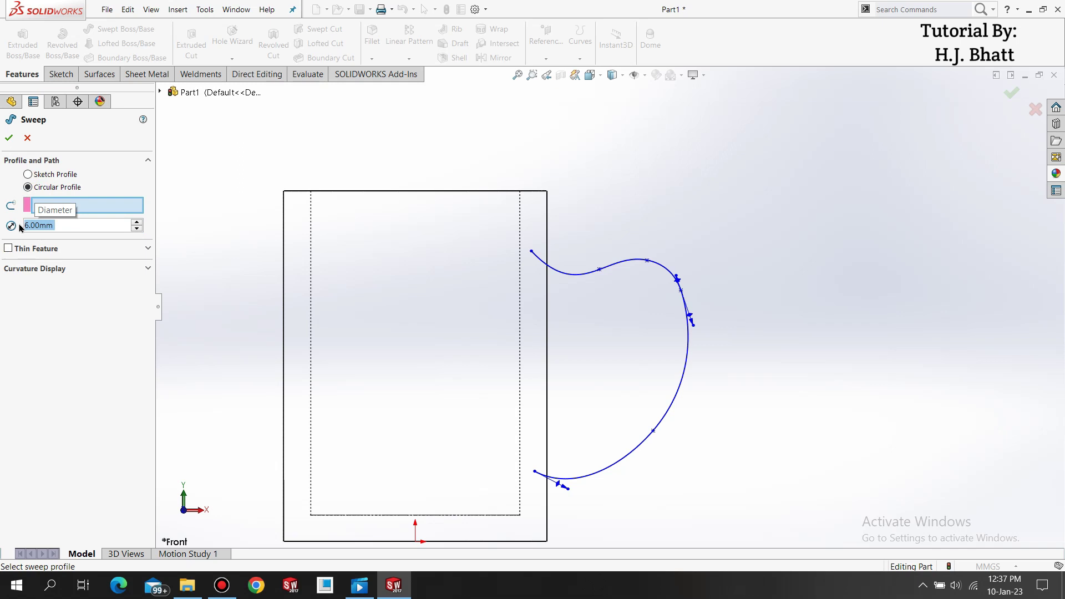
Use the Sketch2 handle spline as the sweep path and confirm Sweep1.
left_click(582, 277)
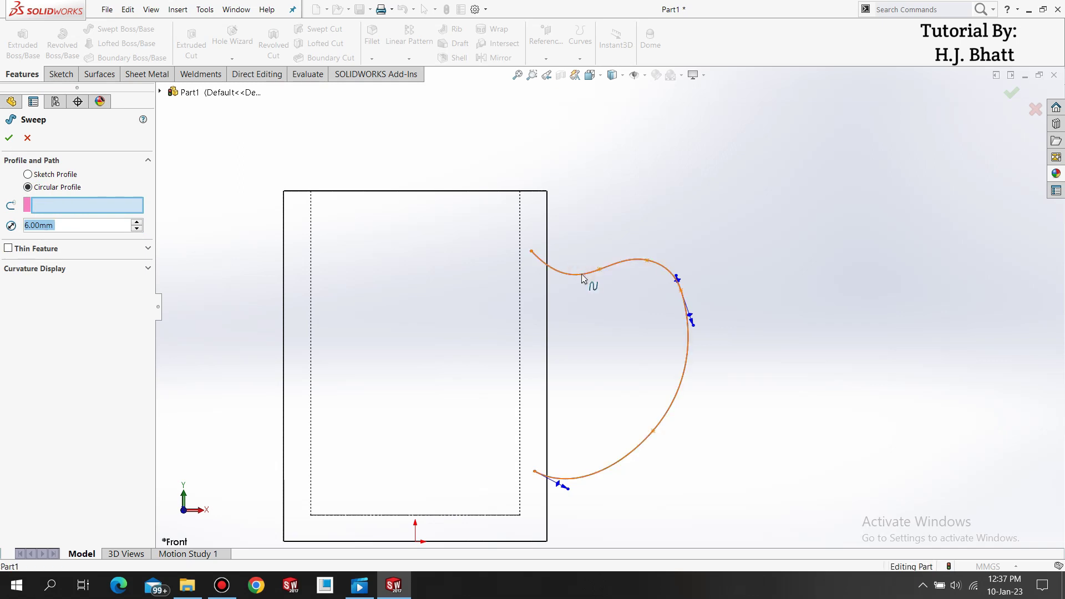
left_click(569, 271)
scroll(555, 261, "down", 2)
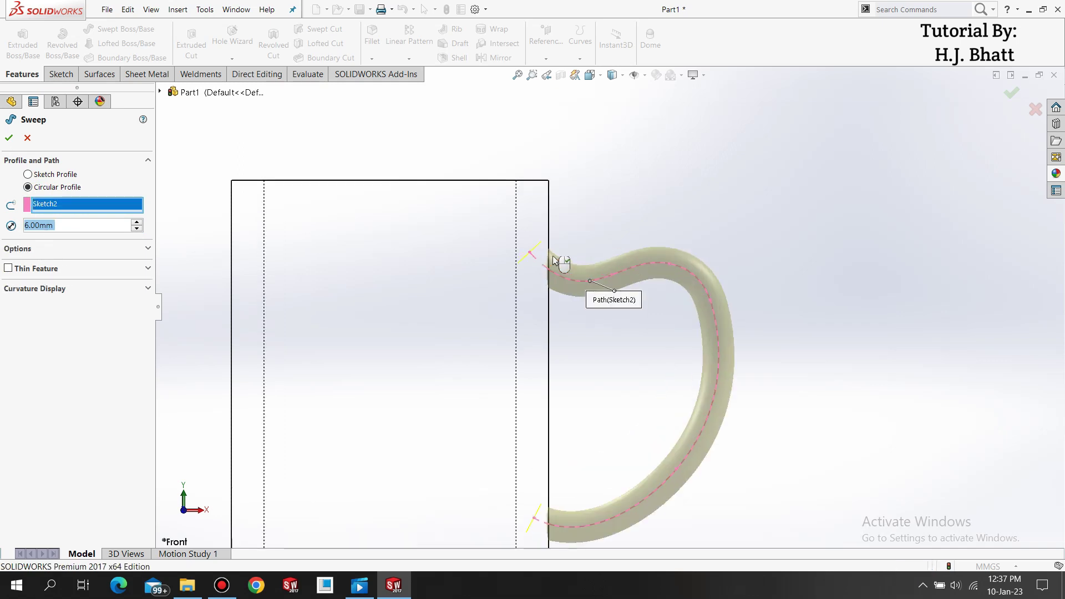
scroll(553, 260, "down", 5)
scroll(515, 258, "down", 2)
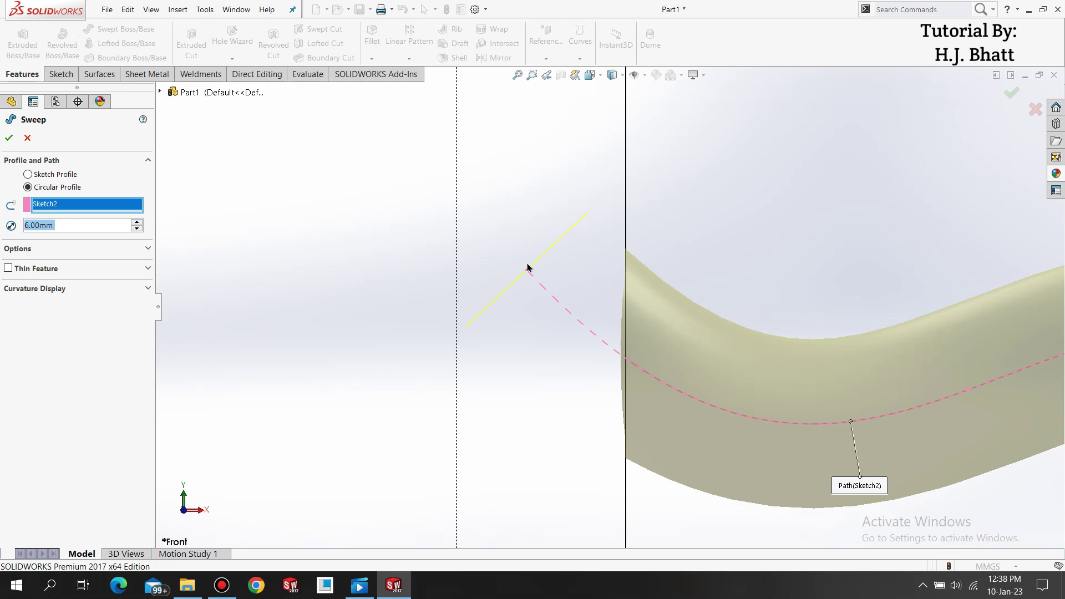
scroll(527, 272, "up", 6)
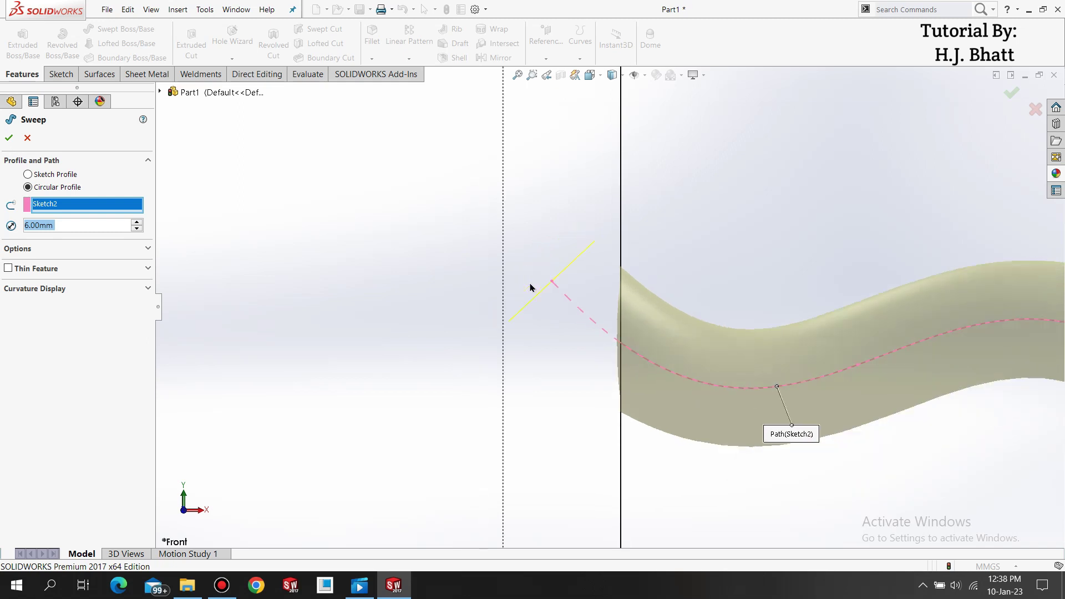
scroll(569, 340, "up", 1)
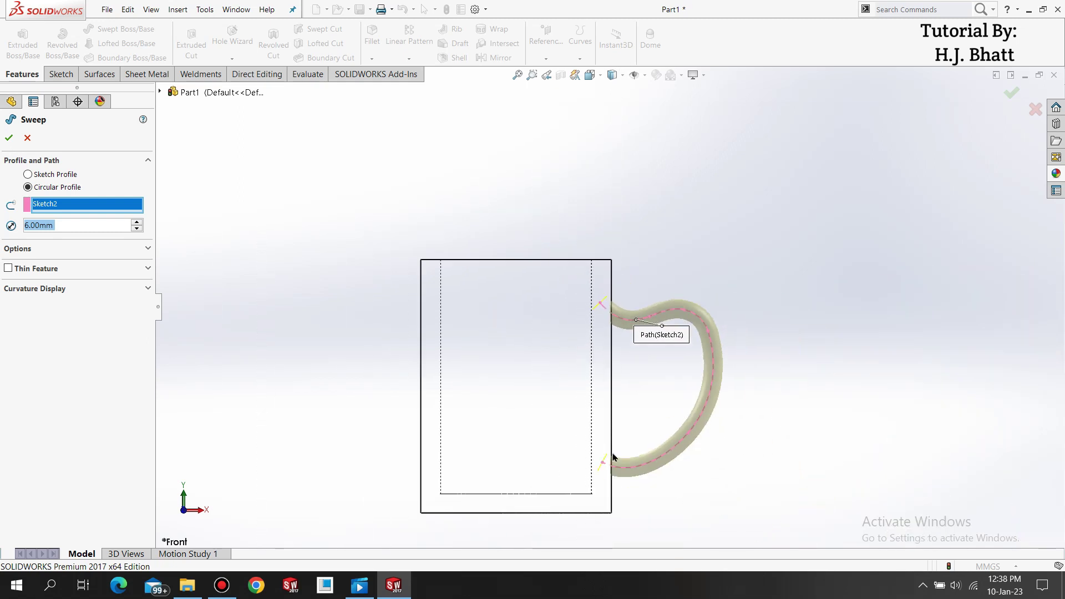
scroll(610, 338, "down", 5)
scroll(633, 237, "up", 4)
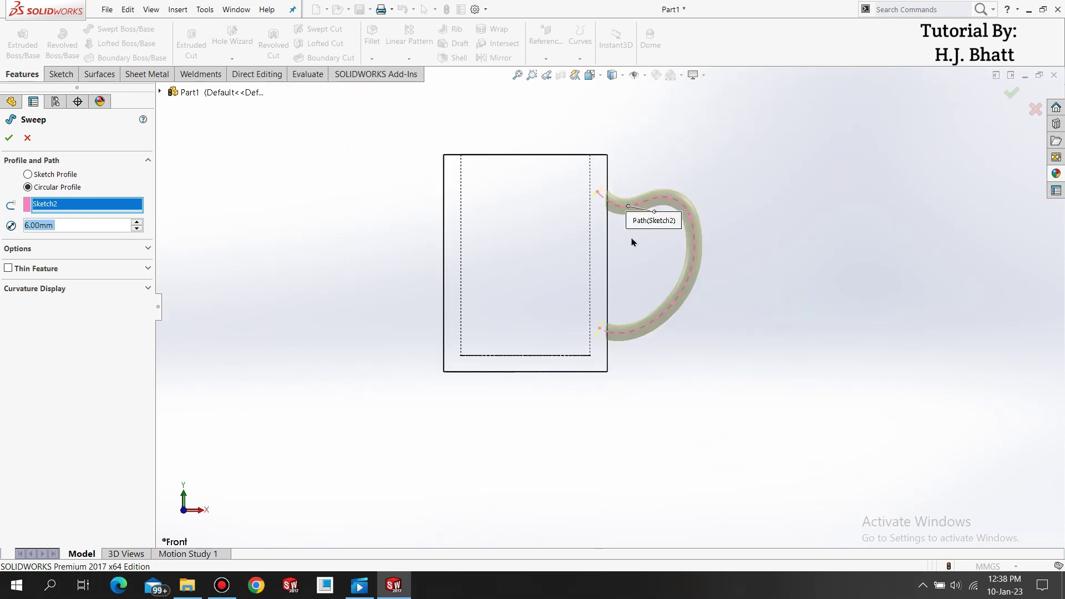
scroll(632, 235, "down", 6)
left_click(8, 139)
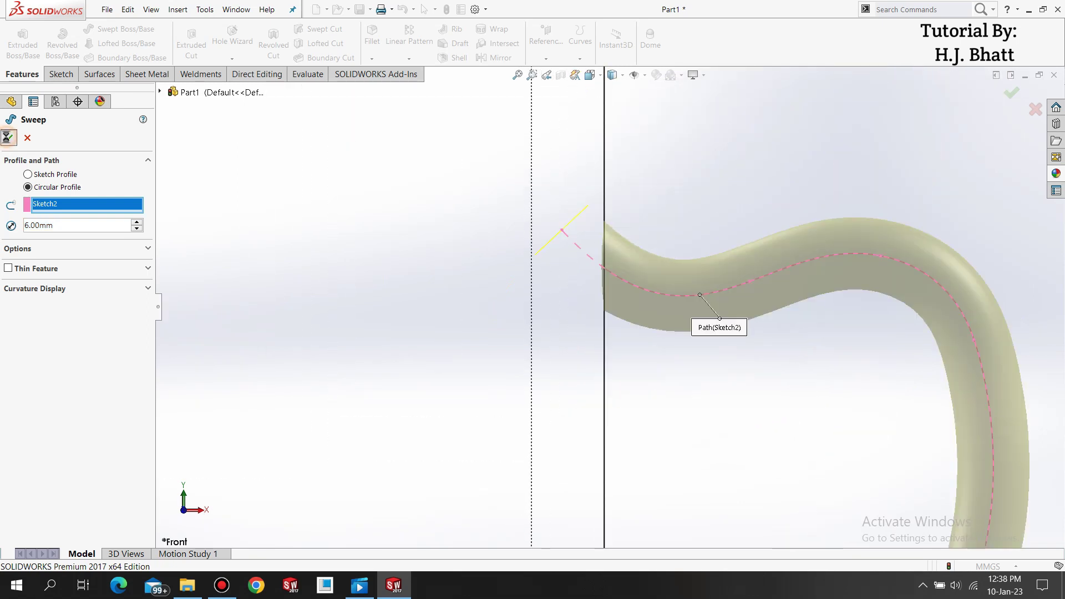
Expand Sweep1 in the FeatureManager and zoom out to view the whole mug.
left_click(559, 237)
key("Escape")
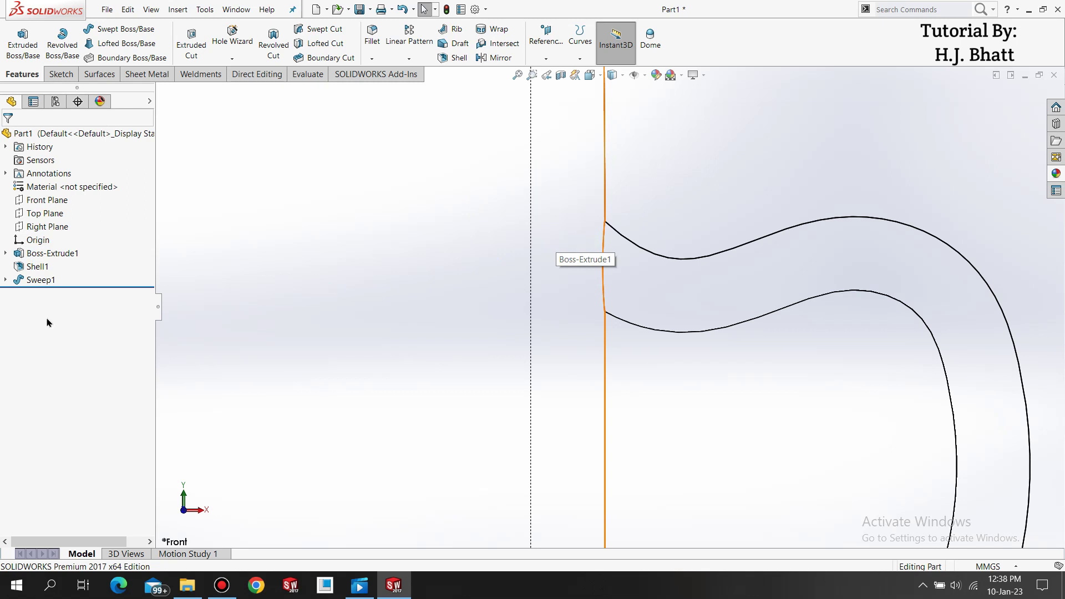
left_click(5, 280)
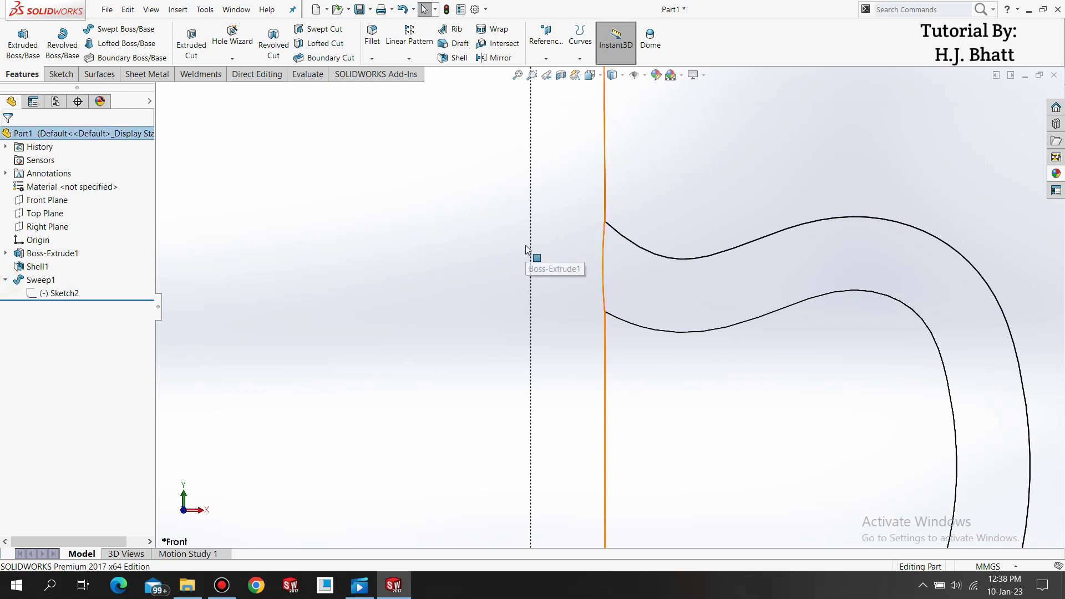
scroll(523, 276, "up", 6)
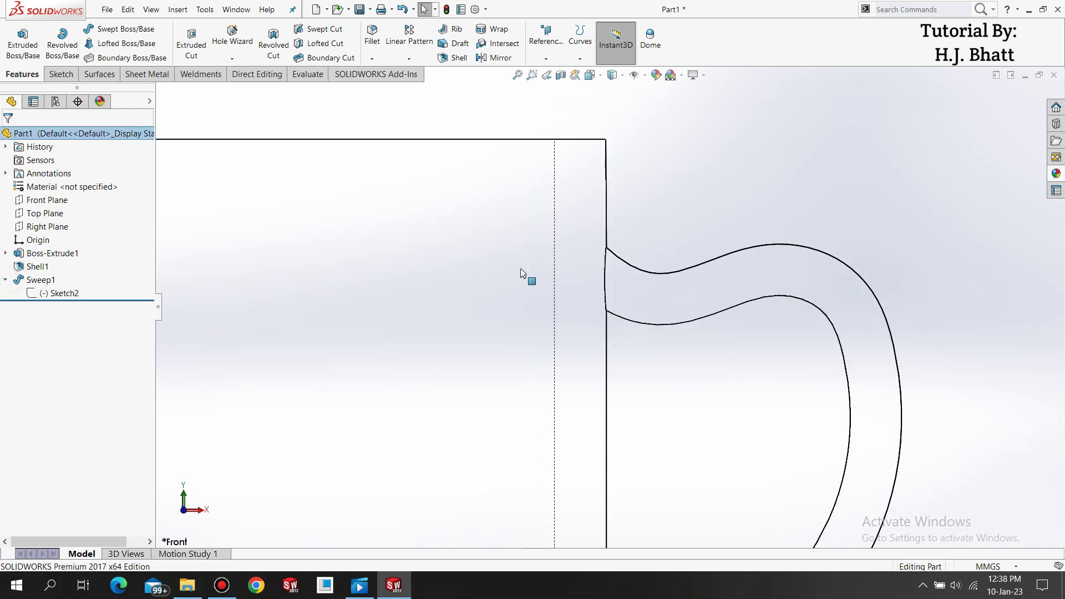
middle_click_drag(583, 342, 580, 311)
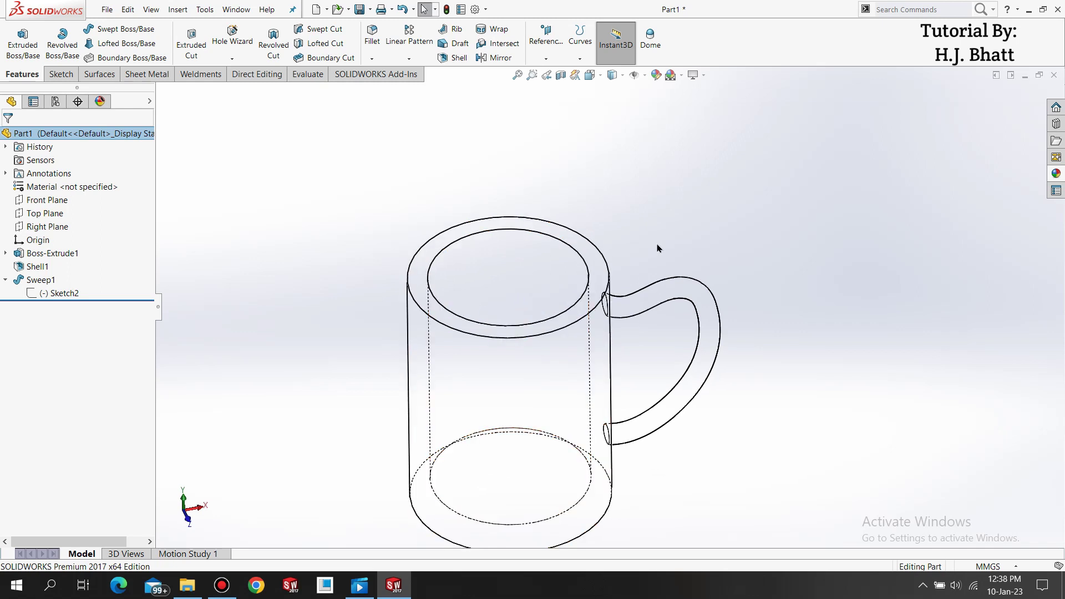
Switch the mug's display style from wireframe to Shaded with Edges.
middle_click_drag(590, 356, 520, 285)
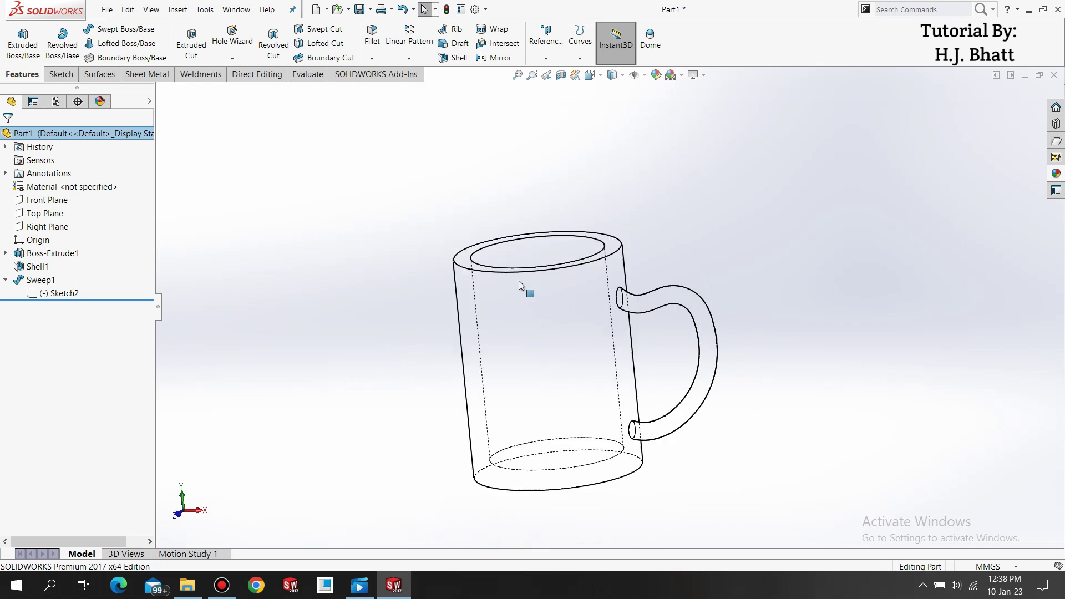
left_click(612, 75)
left_click(613, 102)
mouse_move(611, 299)
middle_mouse_down()
mouse_move(620, 311)
mouse_move(648, 283)
middle_mouse_up()
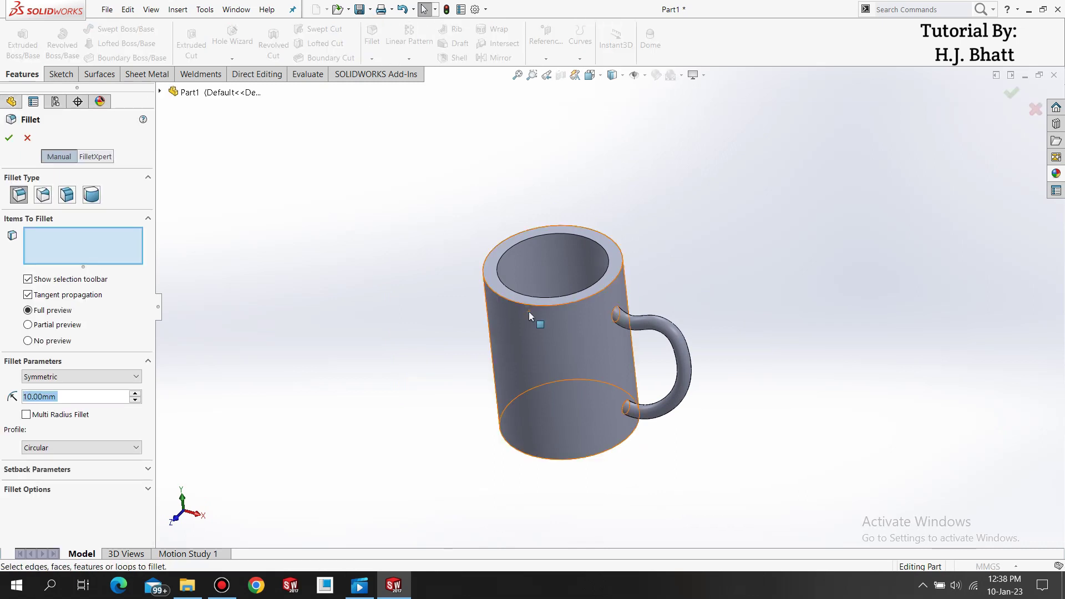
Round the top rim with a full round fillet across the inner wall, rim and outer wall.
left_click(94, 197)
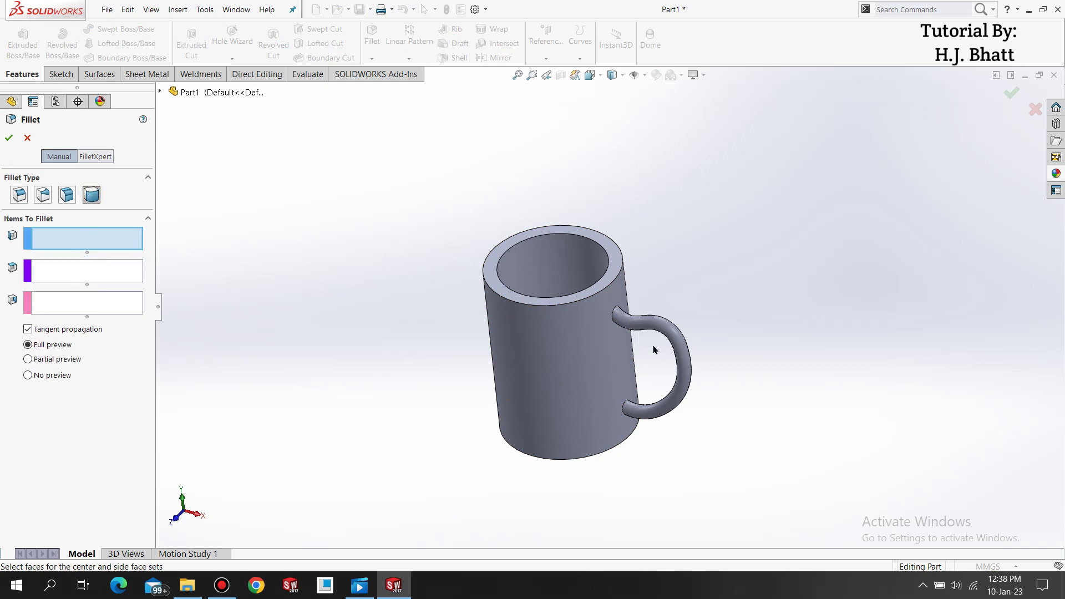
scroll(525, 286, "down", 4)
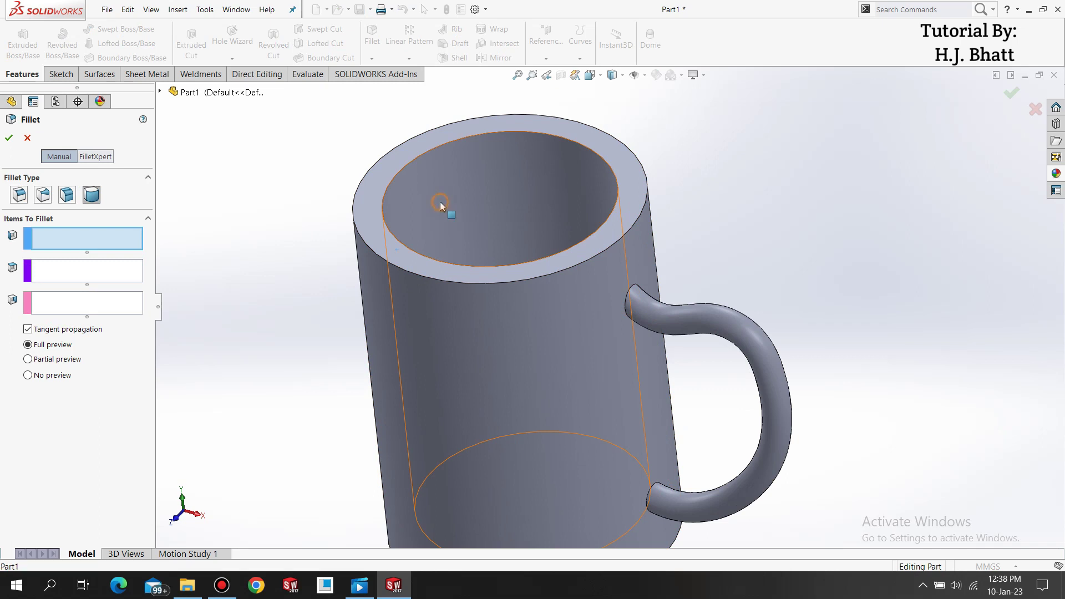
left_click(441, 204)
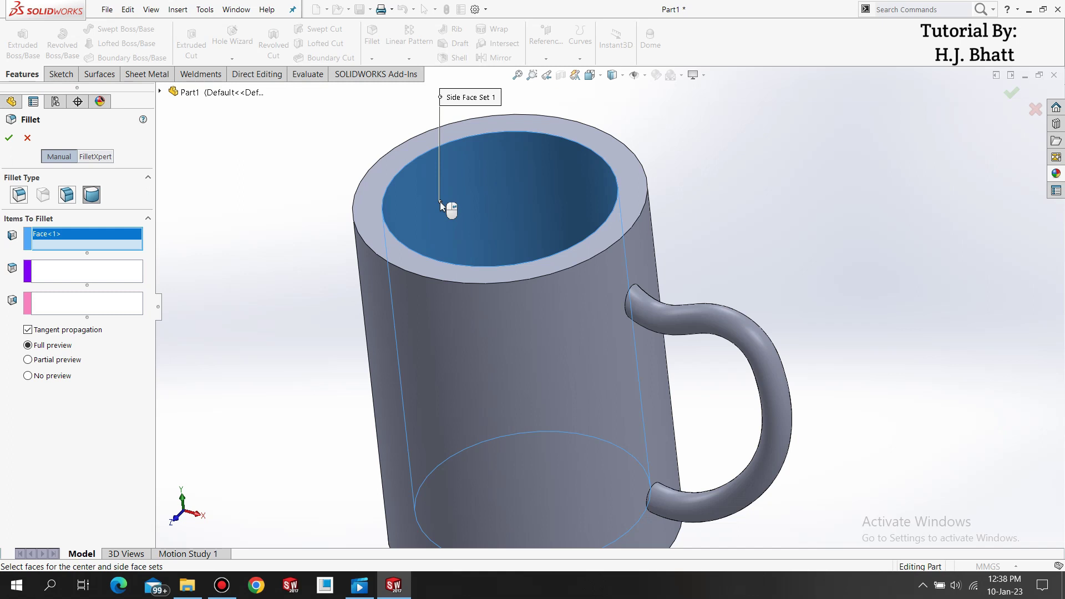
left_click(441, 204)
left_click(31, 270)
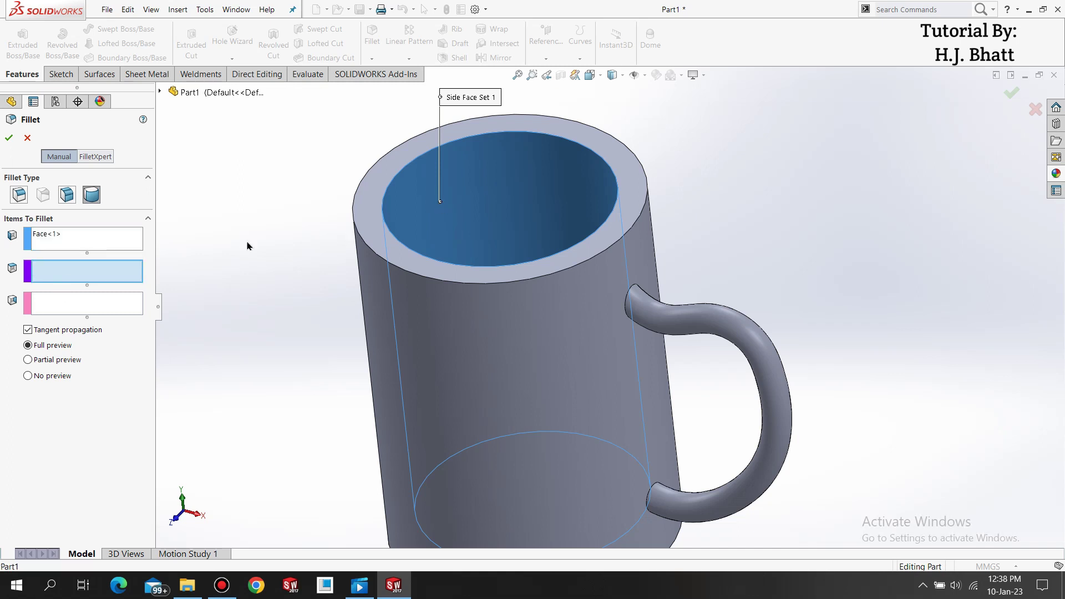
left_click(371, 219)
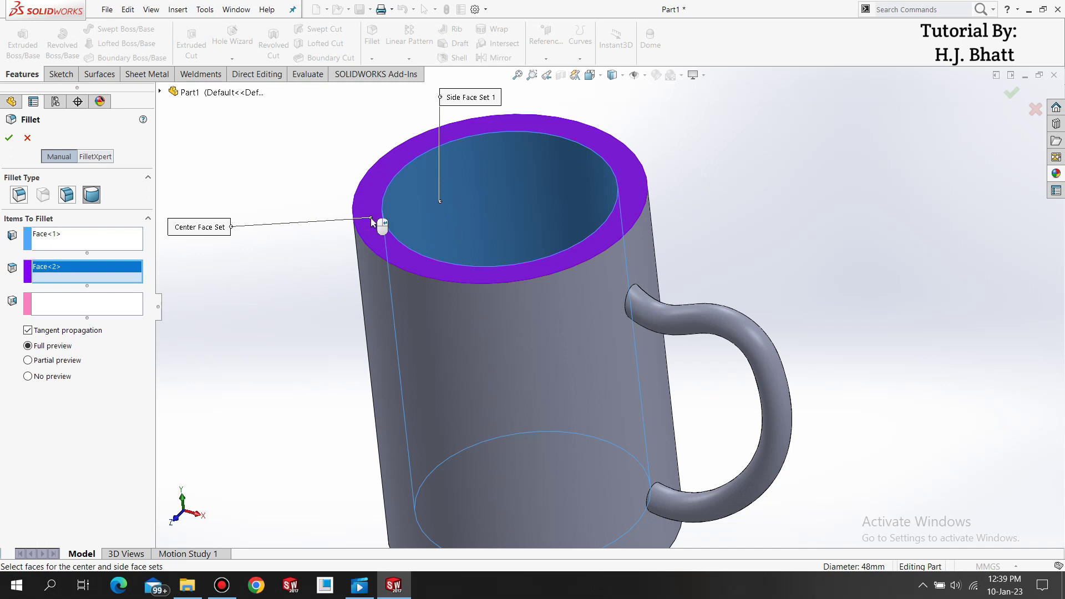
left_click(379, 270)
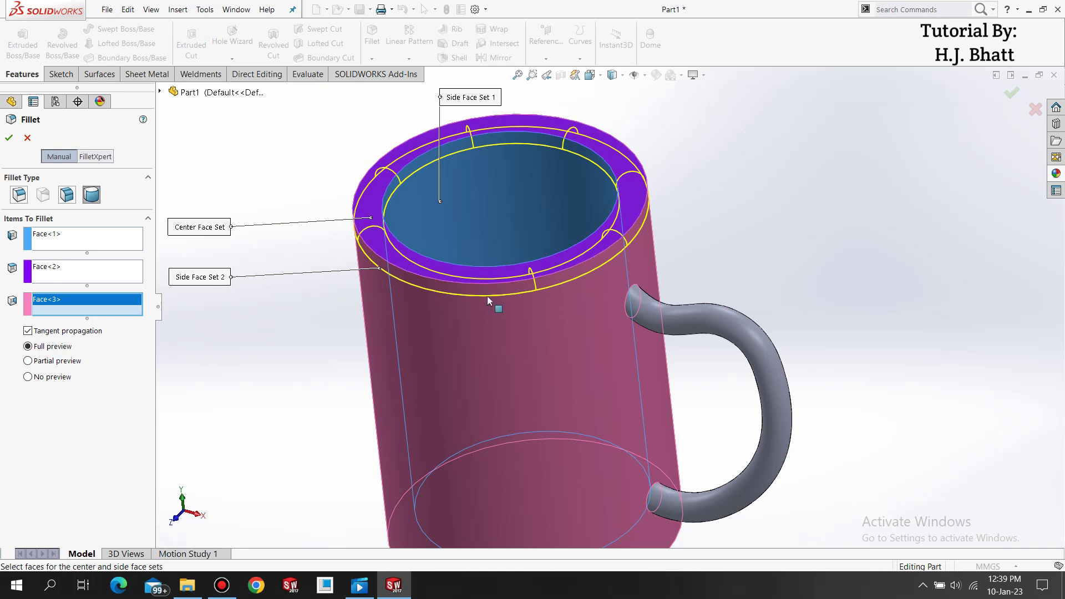
left_click(12, 138)
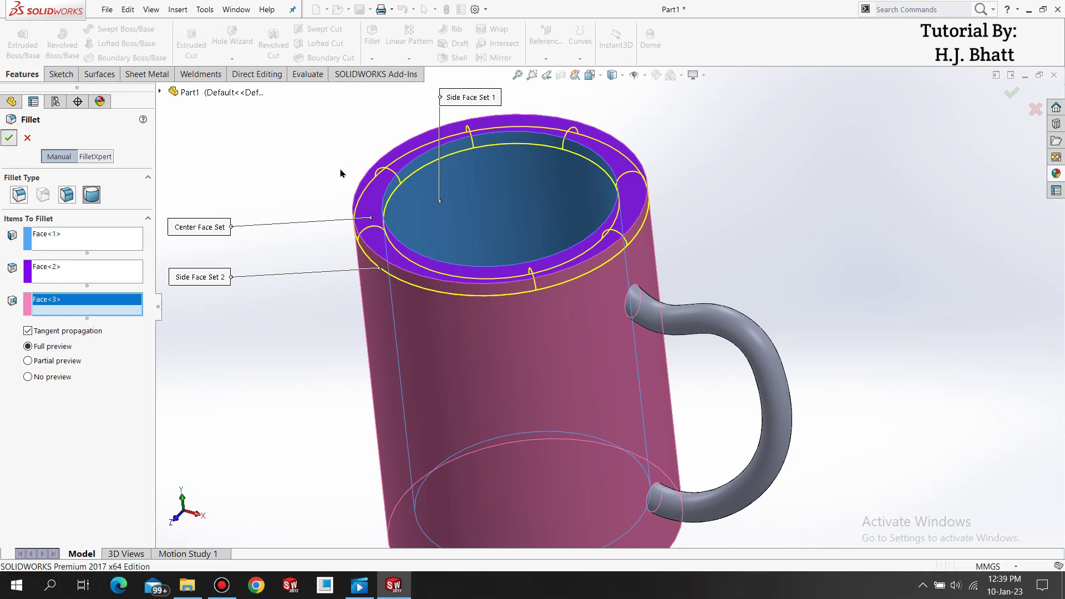
scroll(335, 252, "up", 5)
middle_click_drag(472, 394, 560, 355)
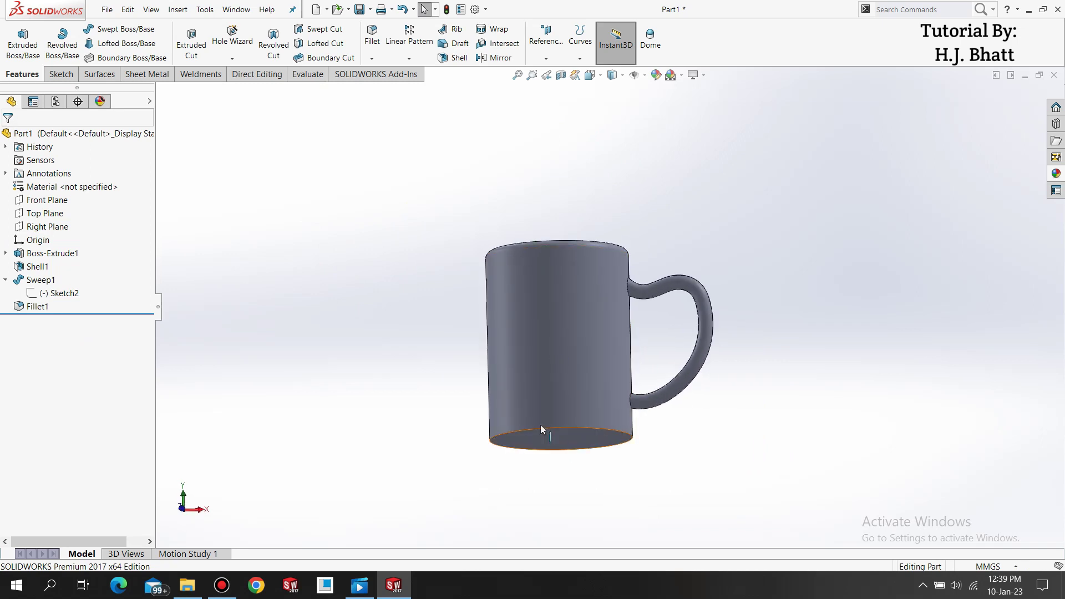
Add a constant 10 mm fillet to the mug's bottom outer edge.
left_click(371, 33)
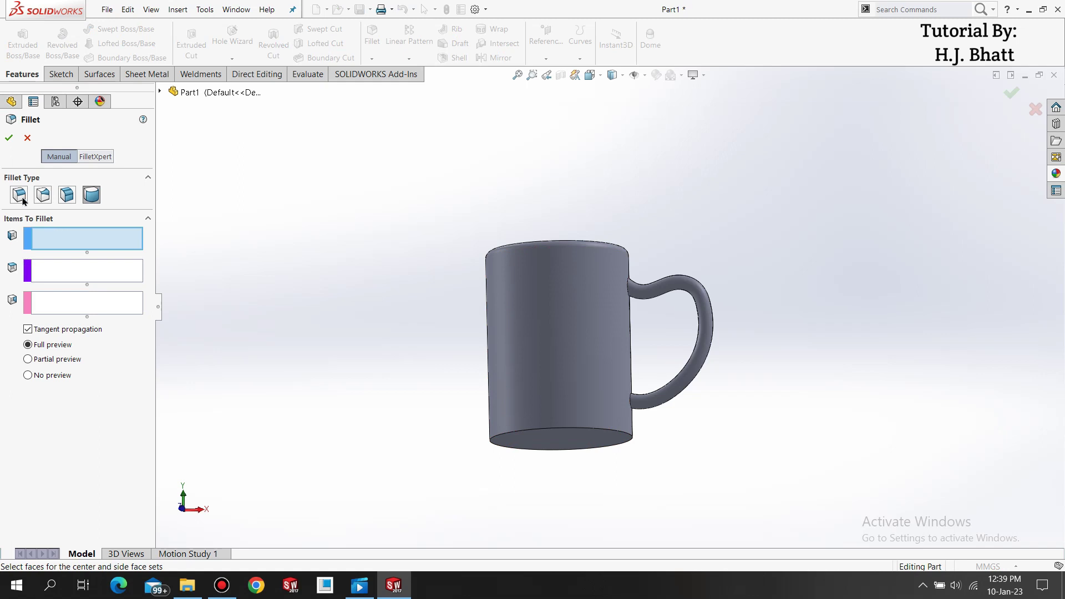
left_click(22, 200)
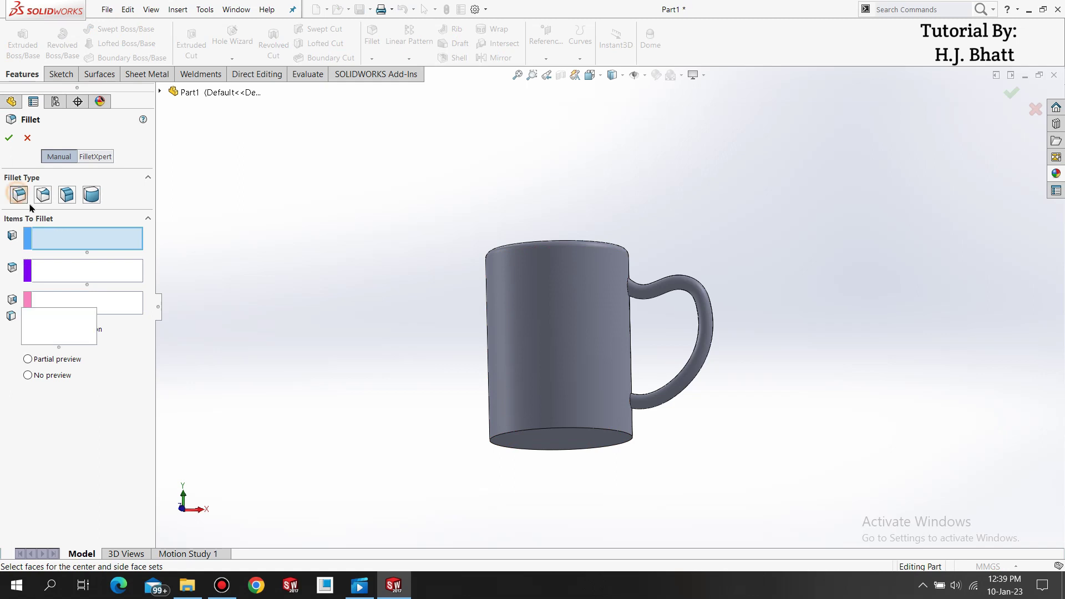
left_click(519, 441)
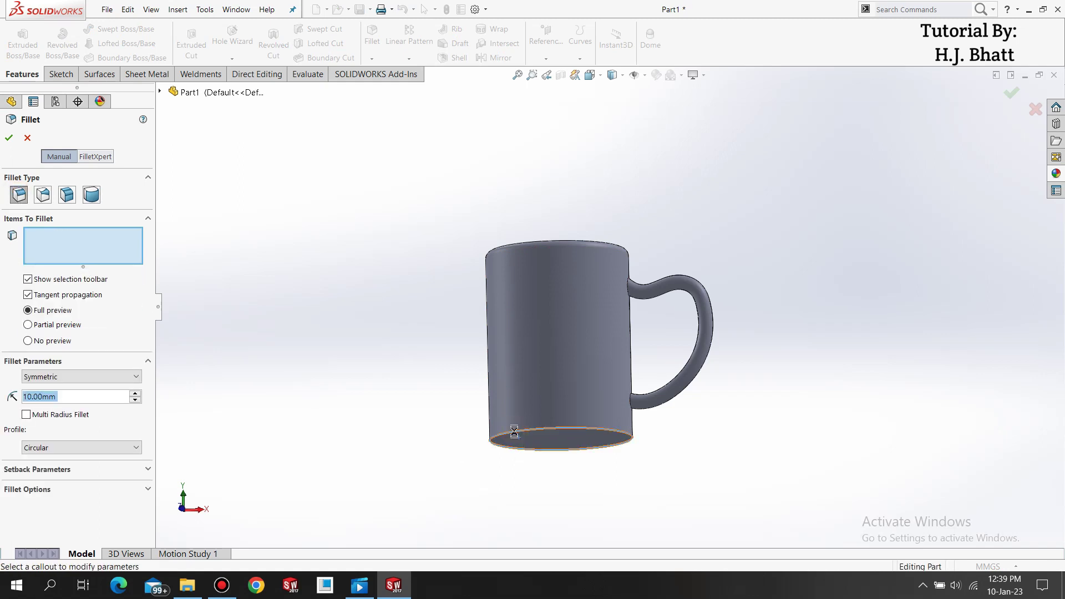
scroll(554, 432, "down", 3)
scroll(555, 433, "up", 1)
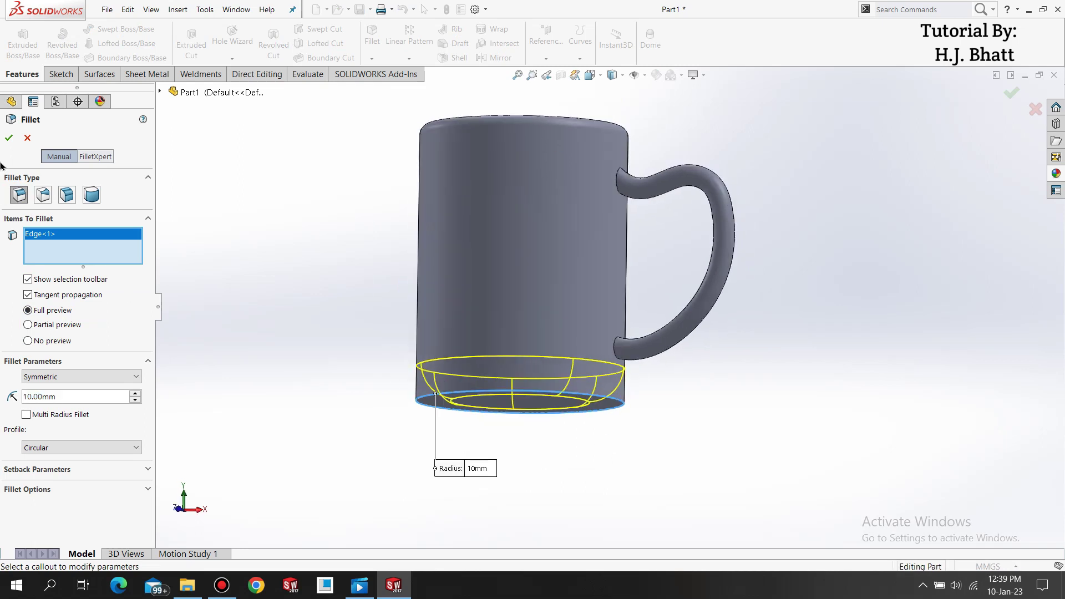
left_click(9, 138)
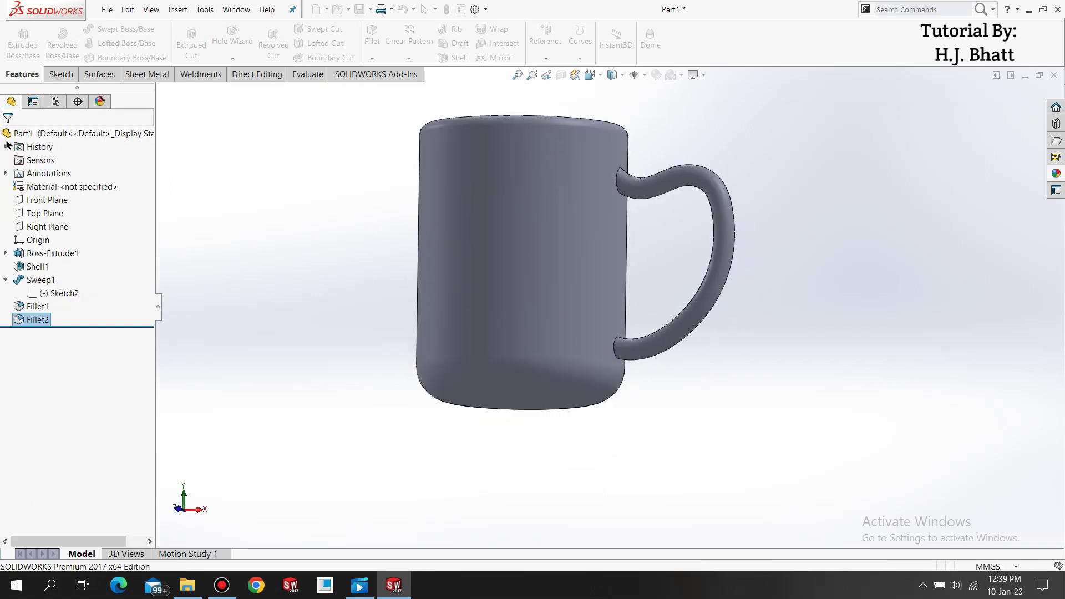
middle_click_drag(478, 382, 507, 333)
scroll(577, 222, "up", 2)
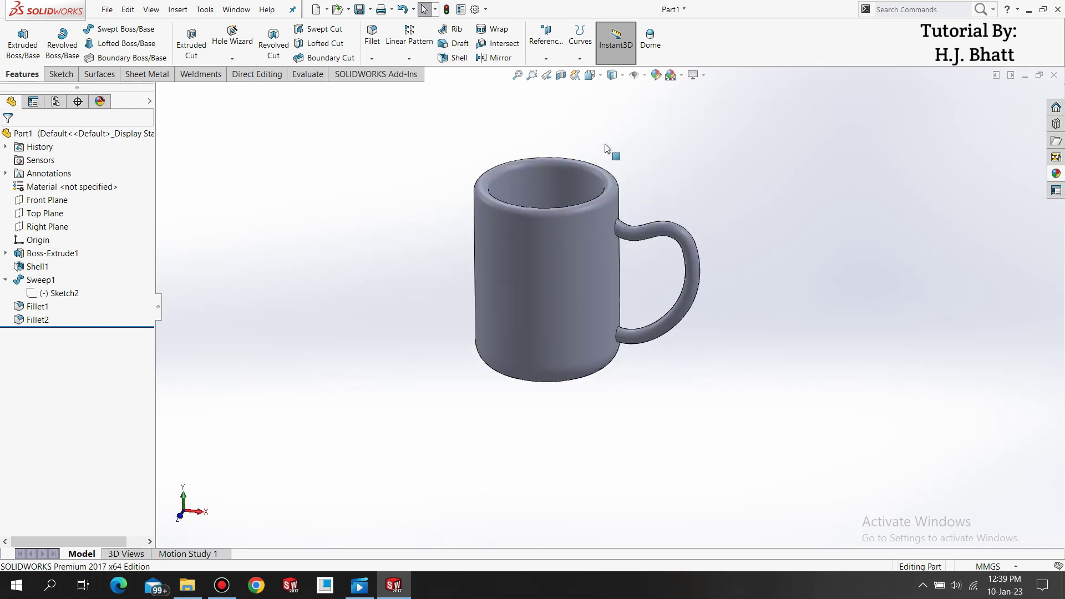
Change the mug's appearance colour to white using Edit Appearance.
left_click(657, 76)
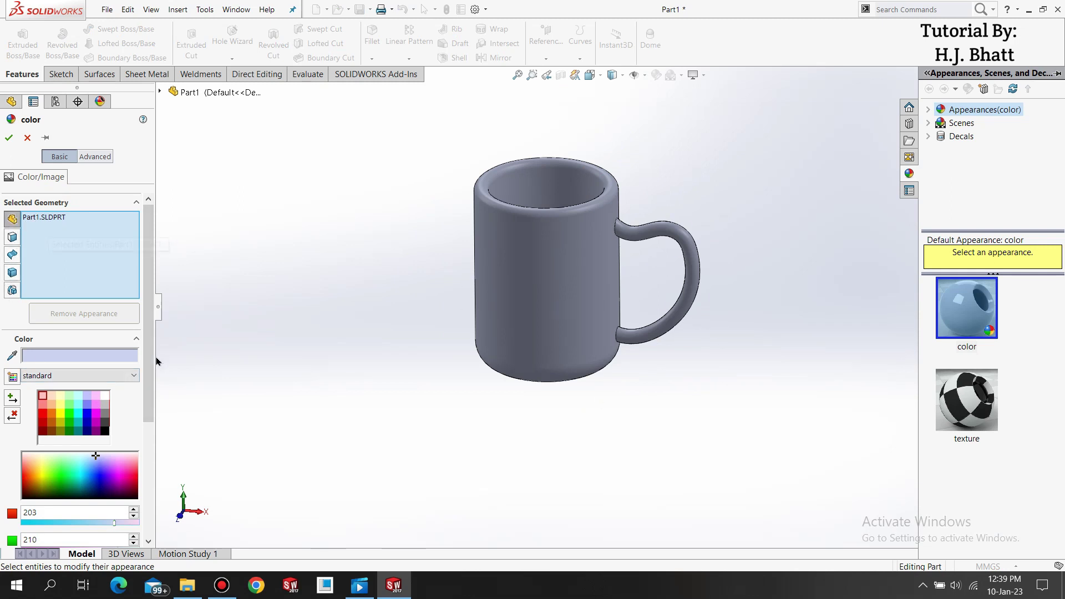
left_click(104, 397)
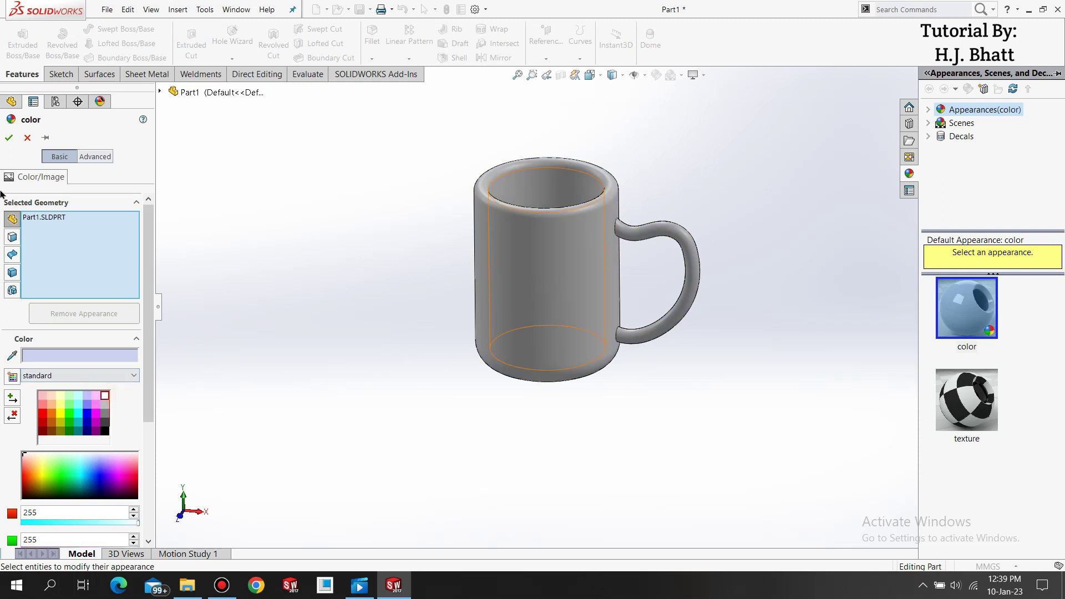
left_click(8, 138)
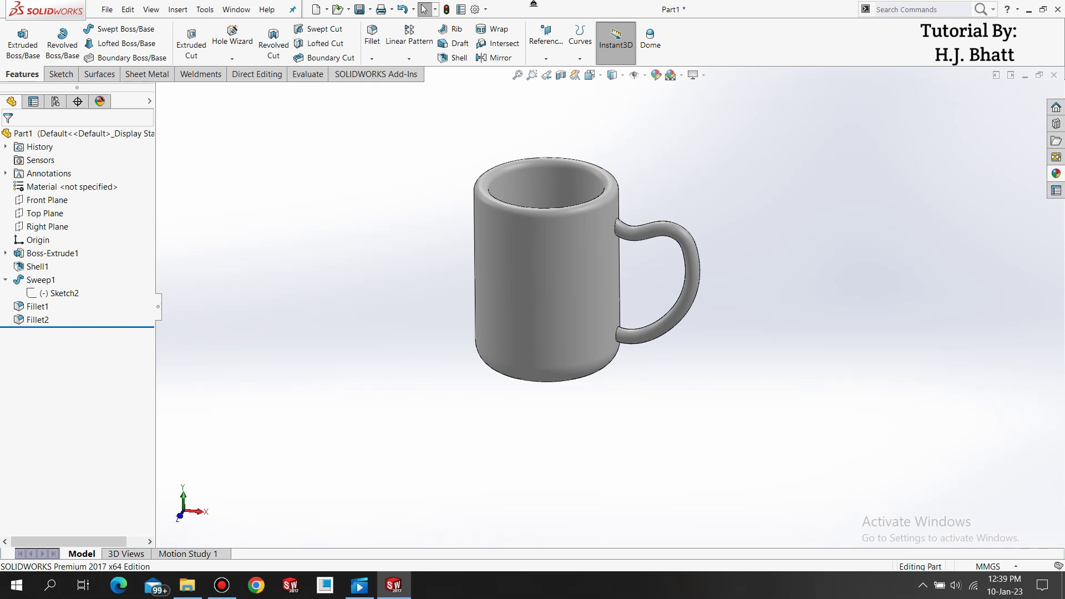
Save the mug part under the file name 1.Cup.
key("ctrl+s")
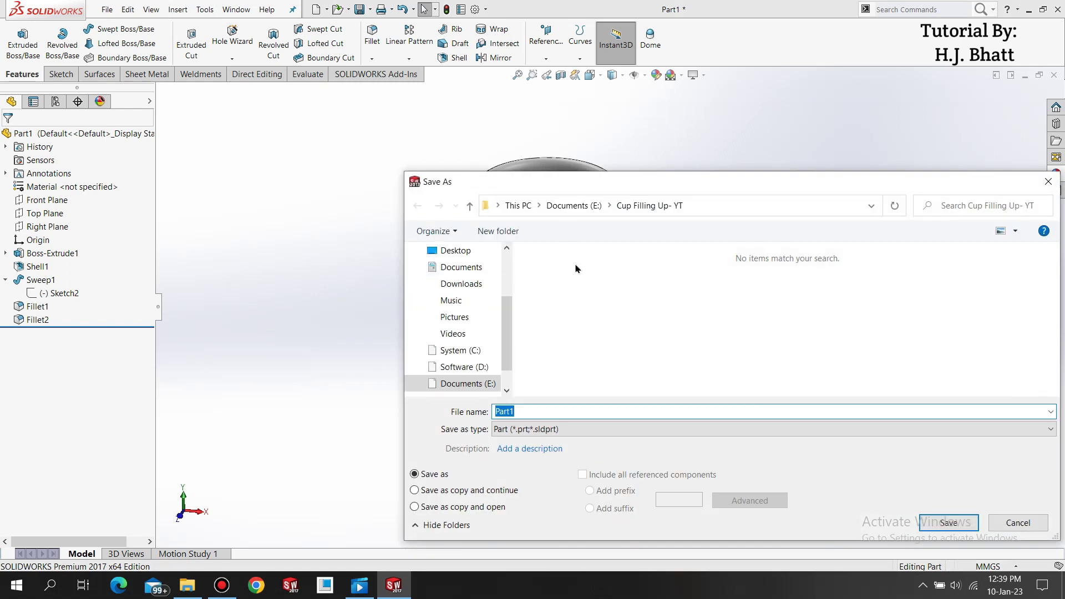
type("1.Cup")
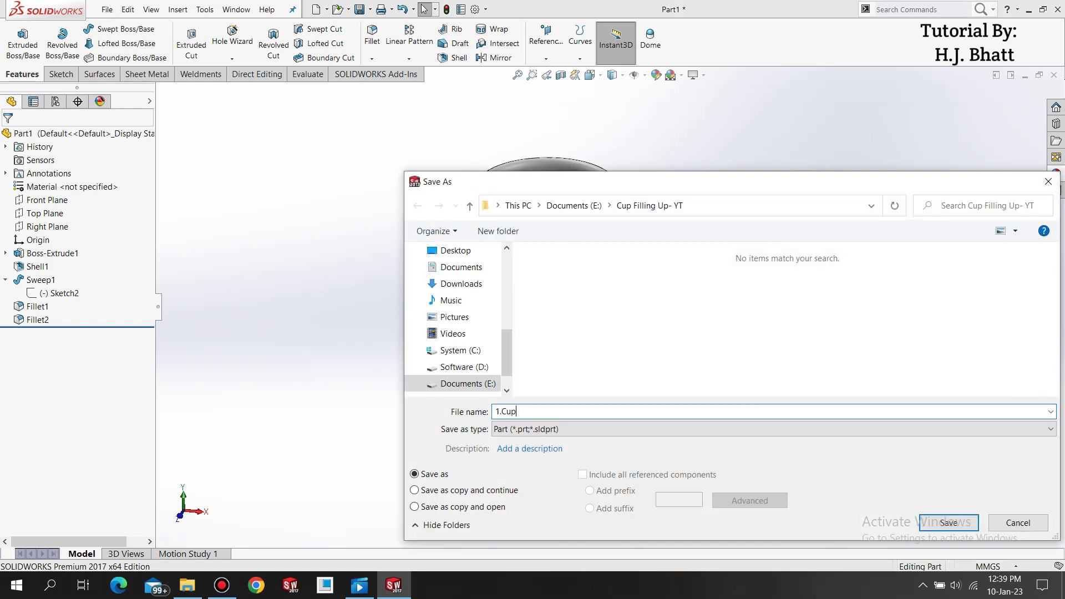
left_click(926, 522)
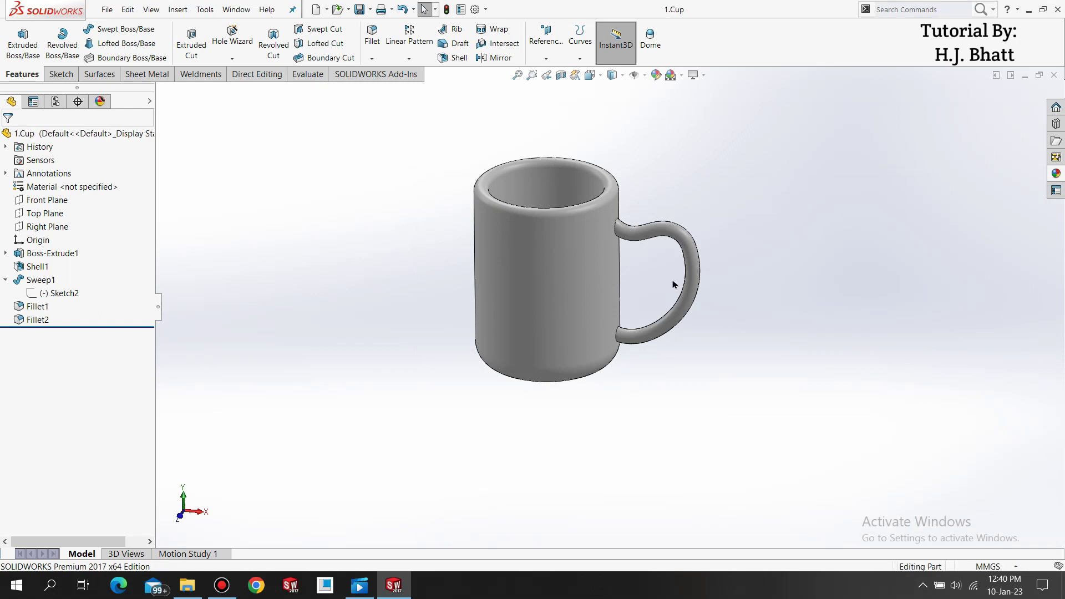
Create a new part document and start a sketch on its Top Plane.
key("ctrl+n")
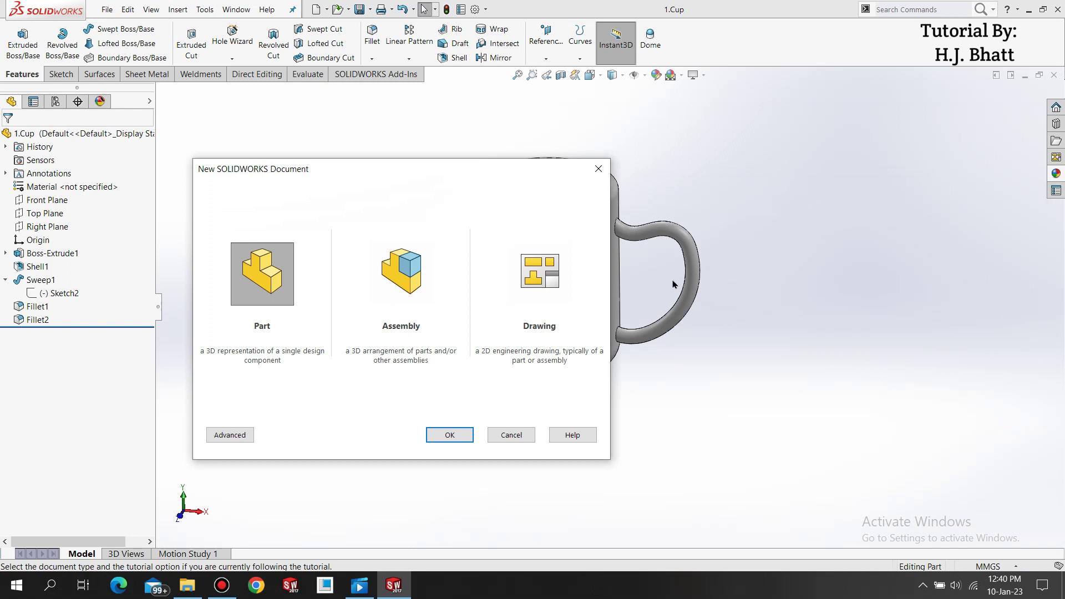
left_click(440, 436)
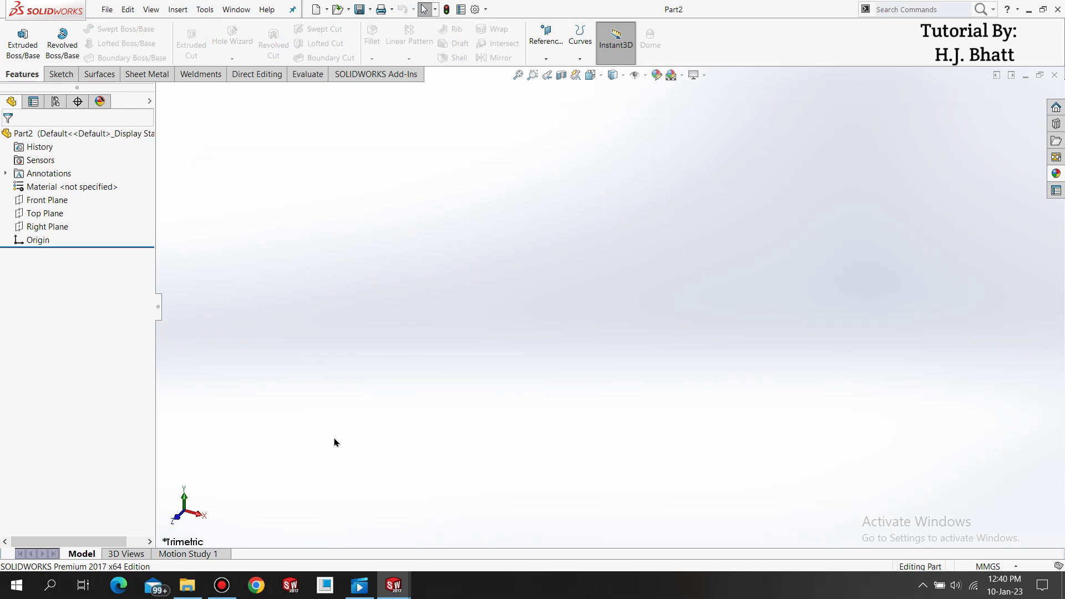
left_click(44, 217)
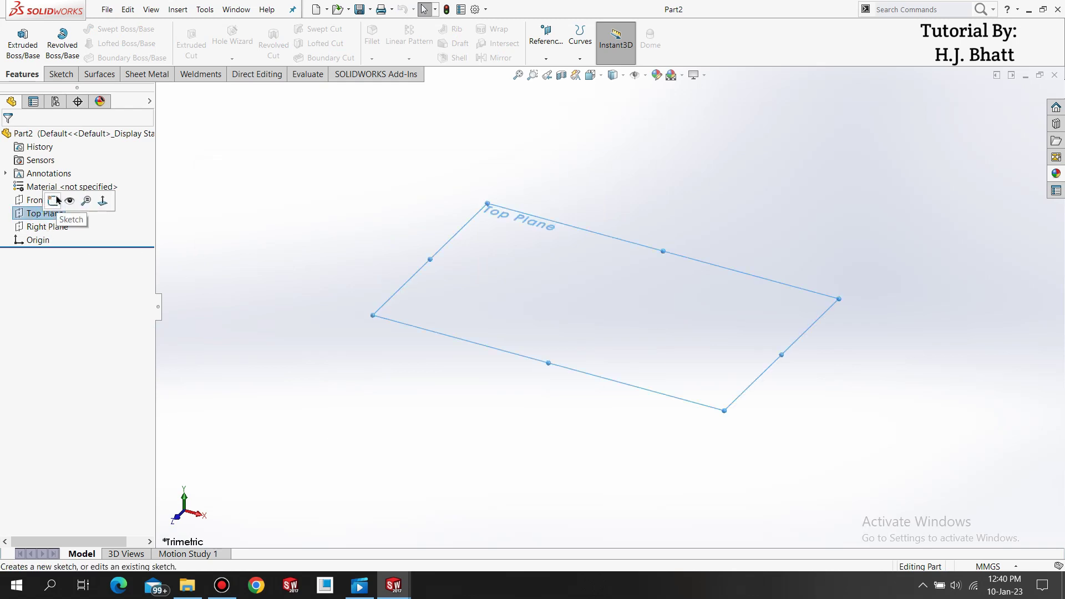
left_click(53, 201)
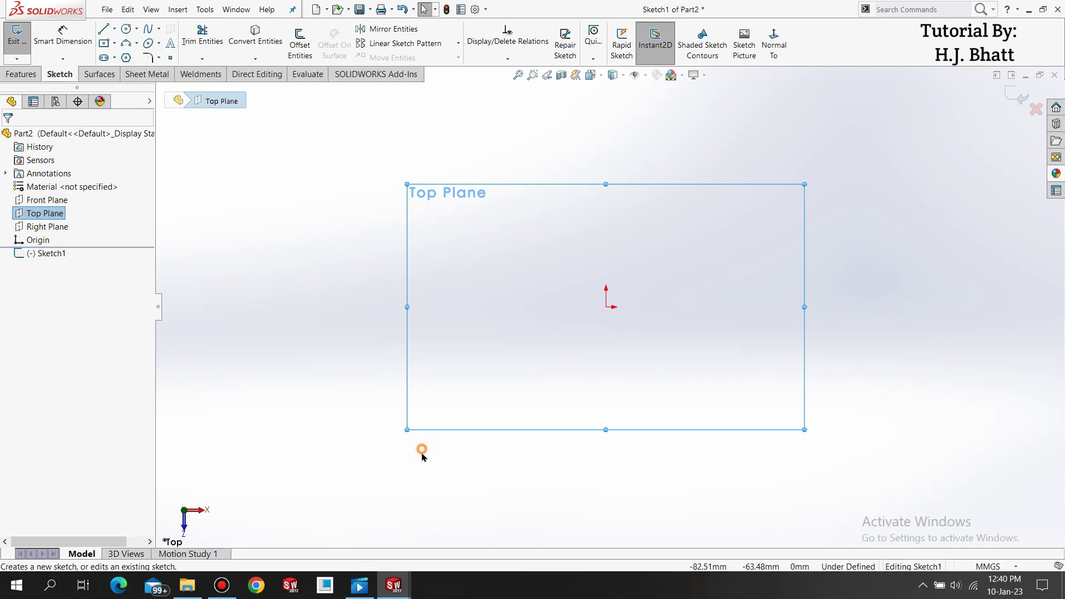
Switch back to the 1.Cup mug window.
mouse_move(393, 585)
mouse_move(327, 537)
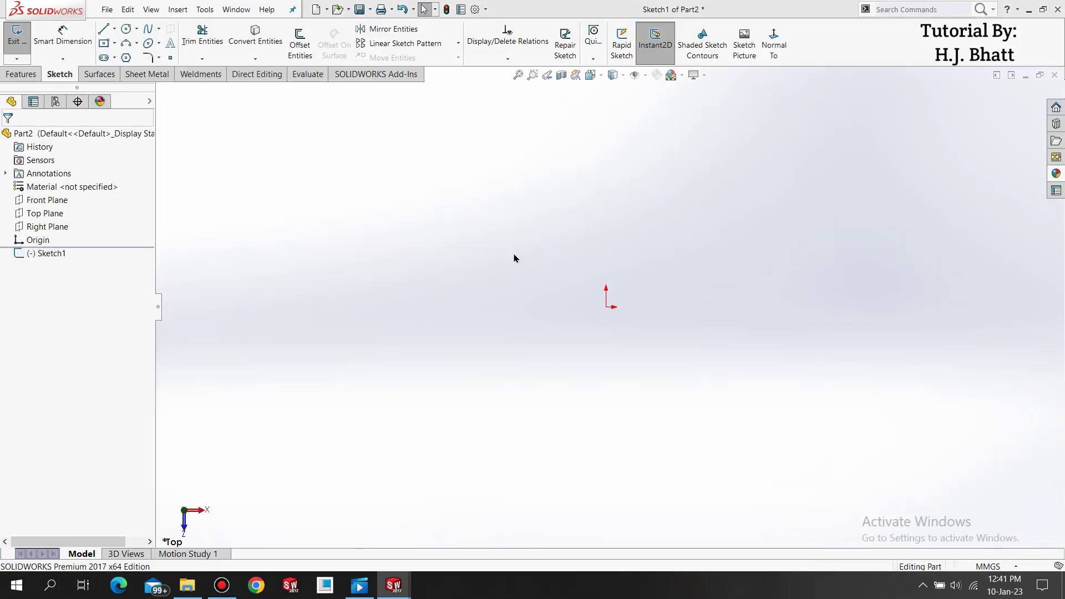
key("ctrl+Tab")
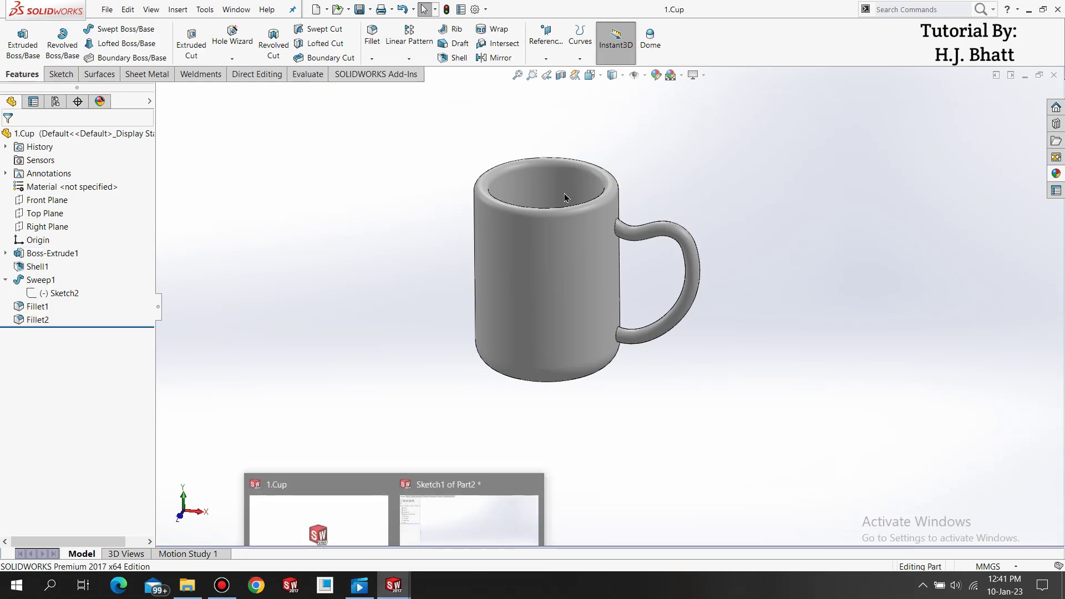
middle_click_drag(565, 197, 539, 217)
left_click(522, 216)
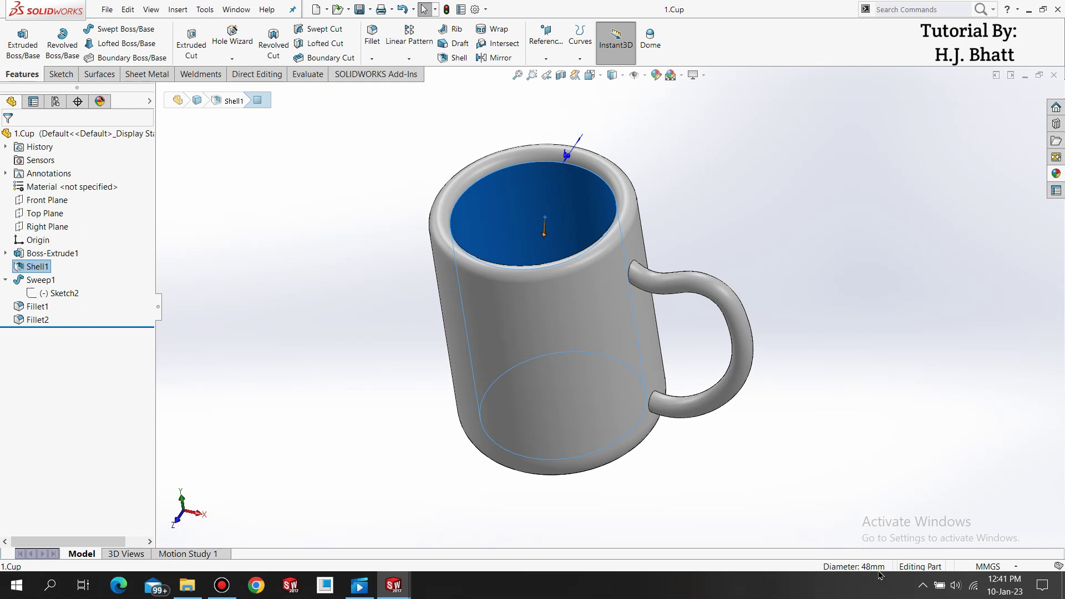
left_click(740, 504)
mouse_move(394, 585)
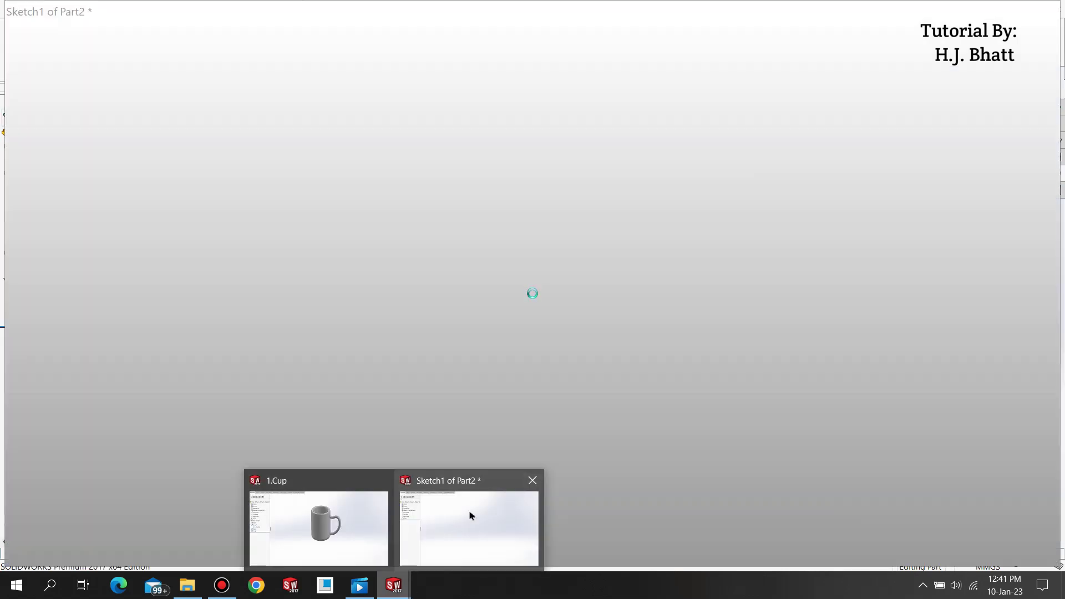
left_click(469, 516)
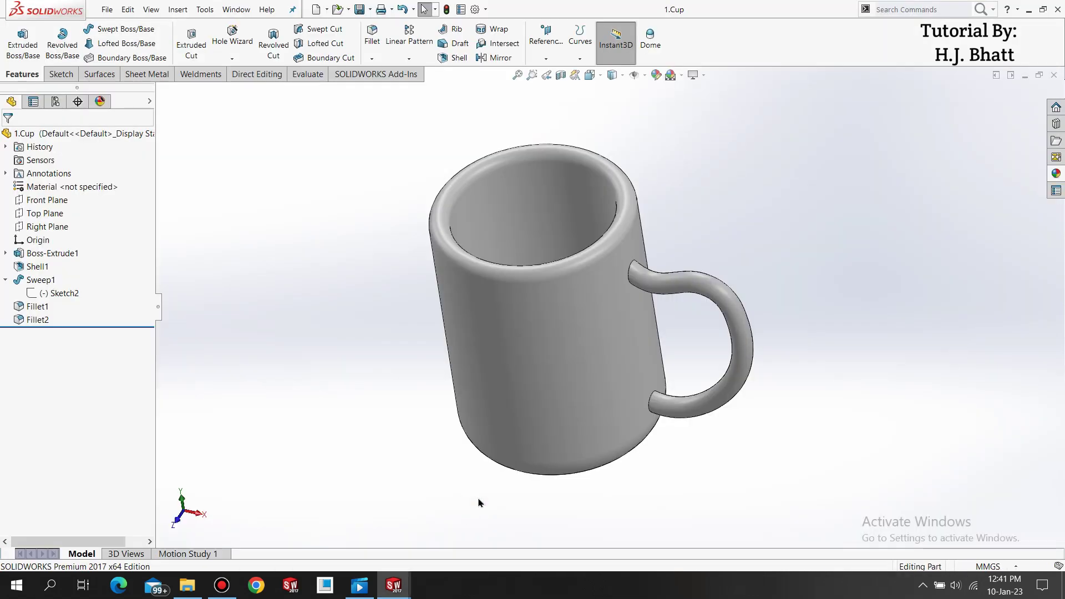
Draw a circle centred on the sketch origin.
left_click(61, 74)
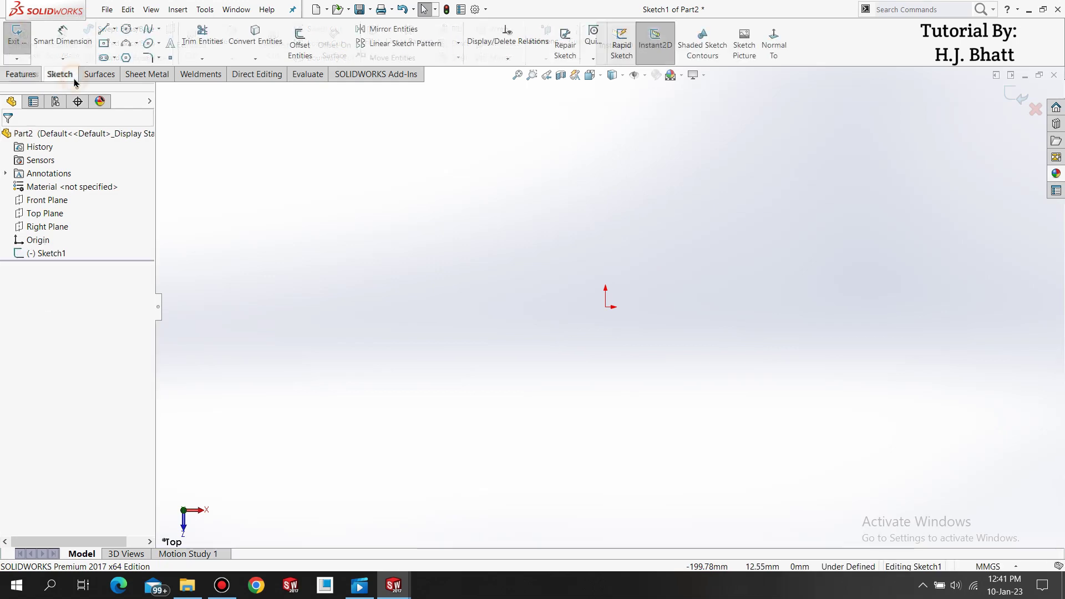
left_click(606, 307)
left_click(380, 303)
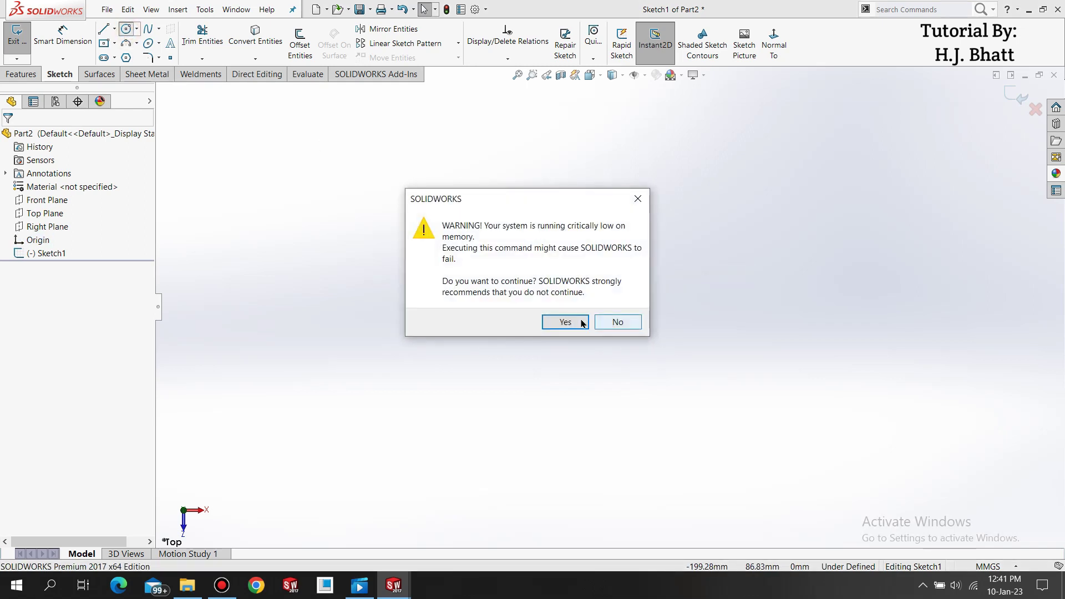
left_click(577, 321)
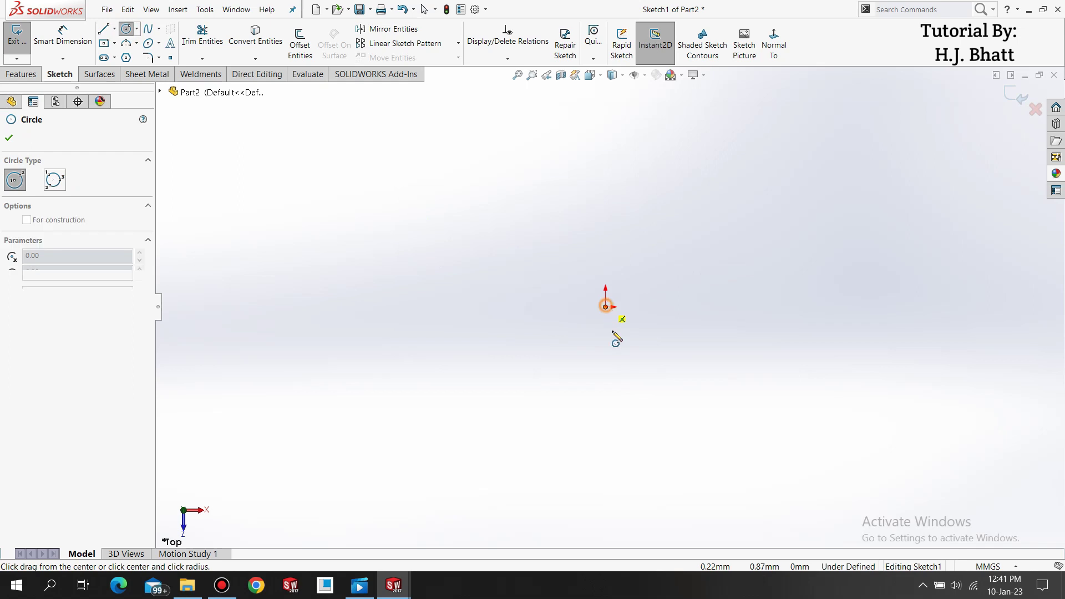
left_click(606, 307)
left_click(683, 376)
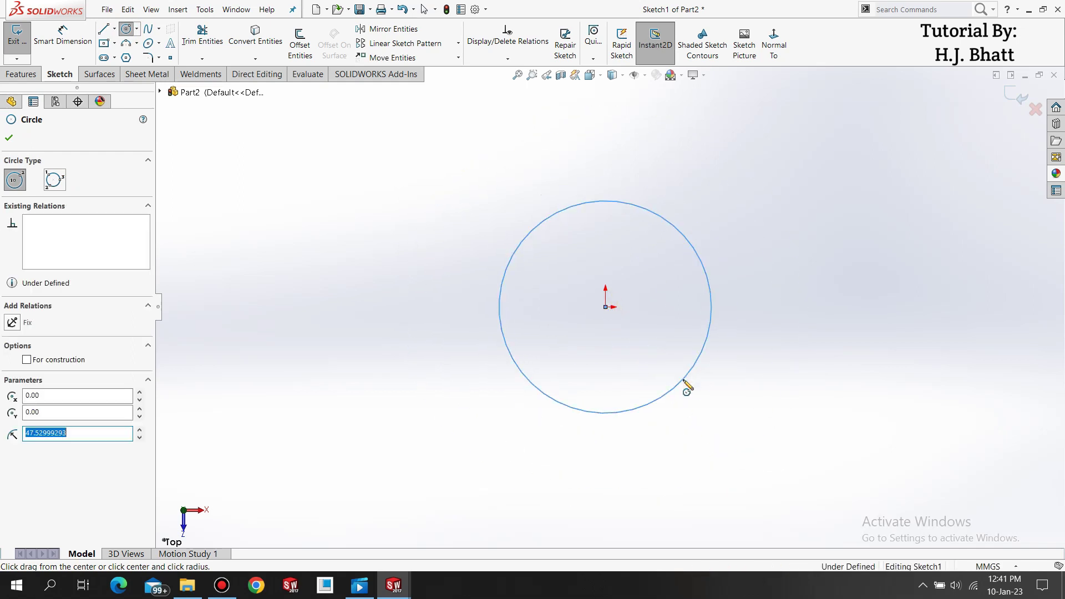
right_click(686, 382)
left_click(694, 389)
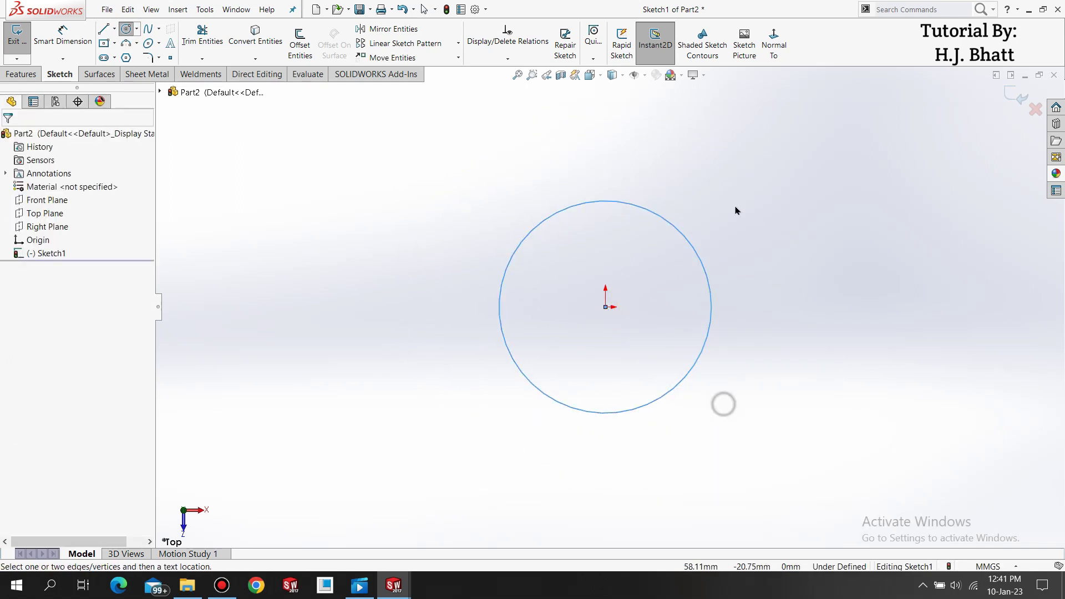
Dimension the circle's diameter to 48 mm.
key("d")
left_click(705, 237)
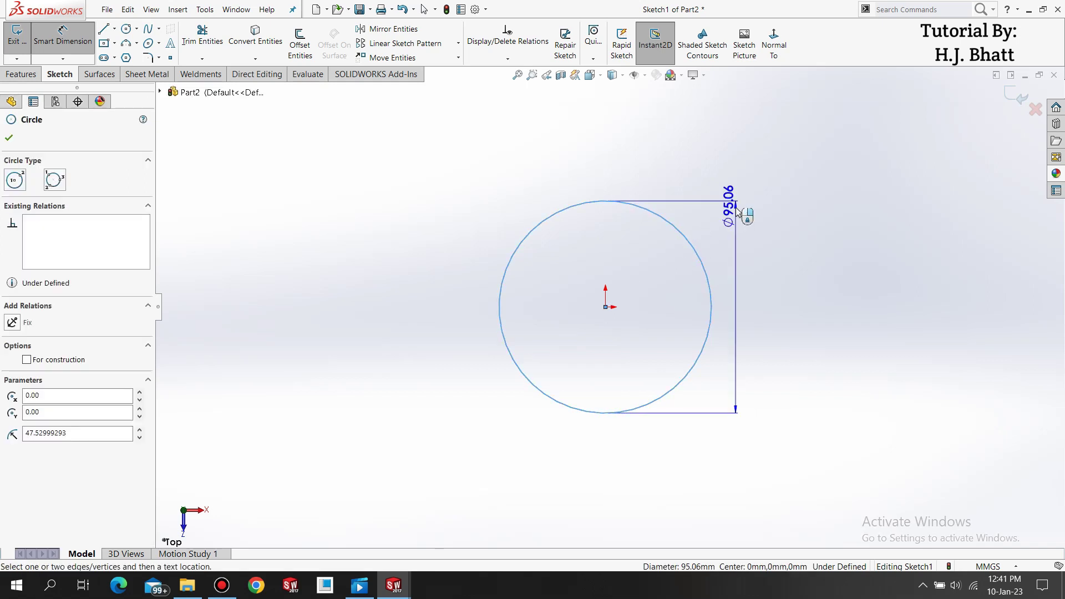
left_click(738, 213)
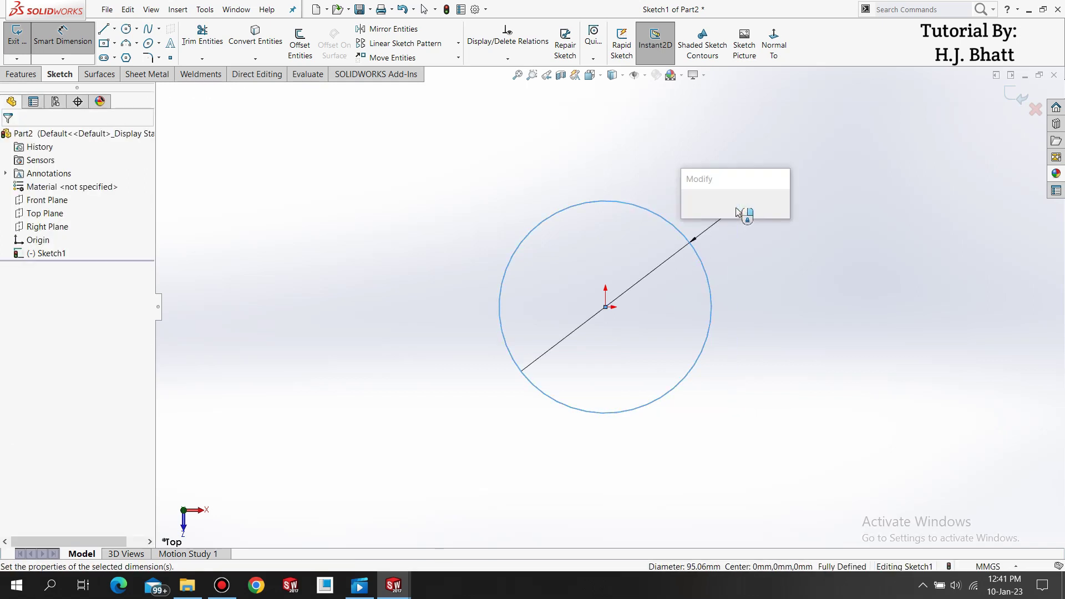
type("48")
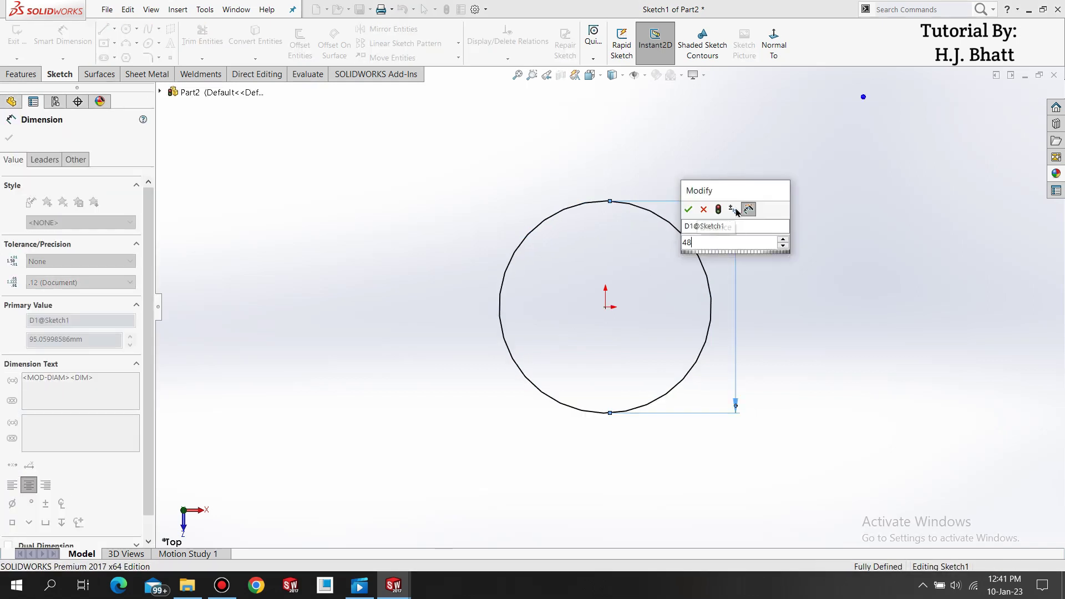
key("Return")
key("Escape")
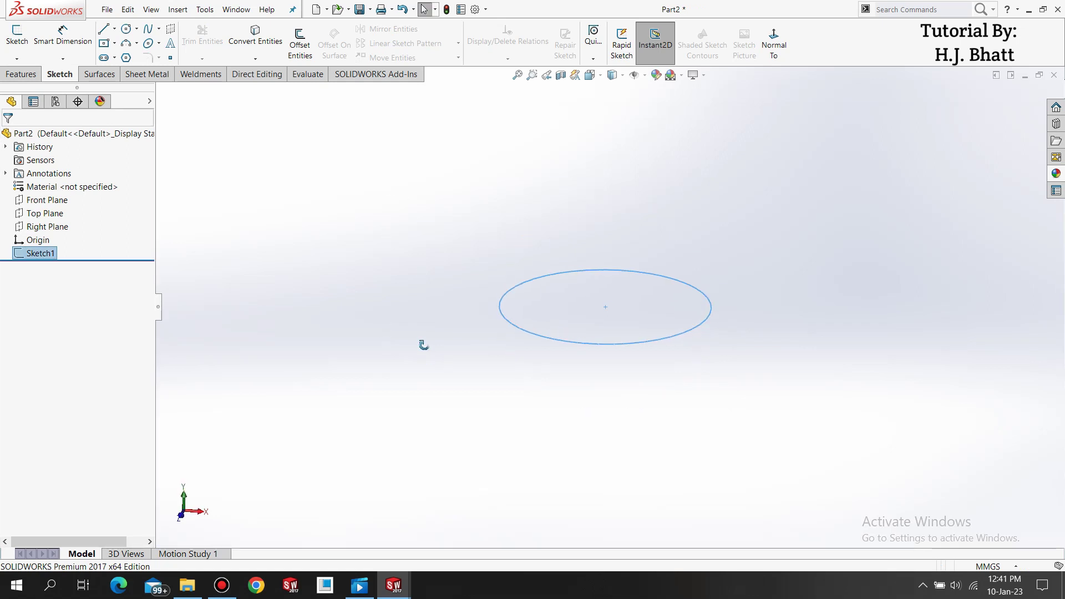
Sketch a vertical line rising from the origin on the Front Plane.
left_click(38, 201)
left_click(49, 176)
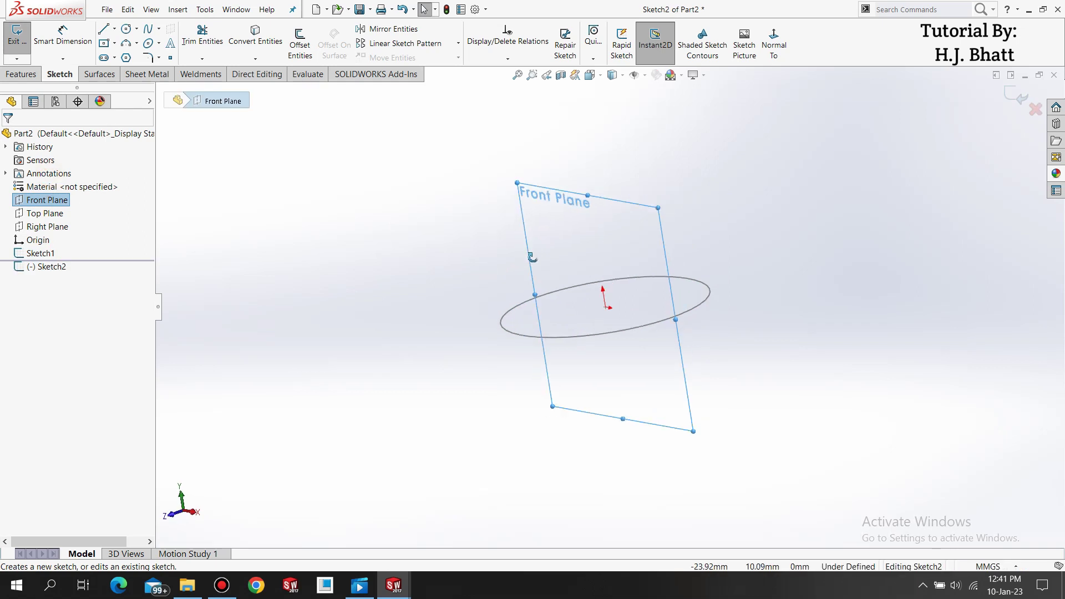
left_click(275, 295)
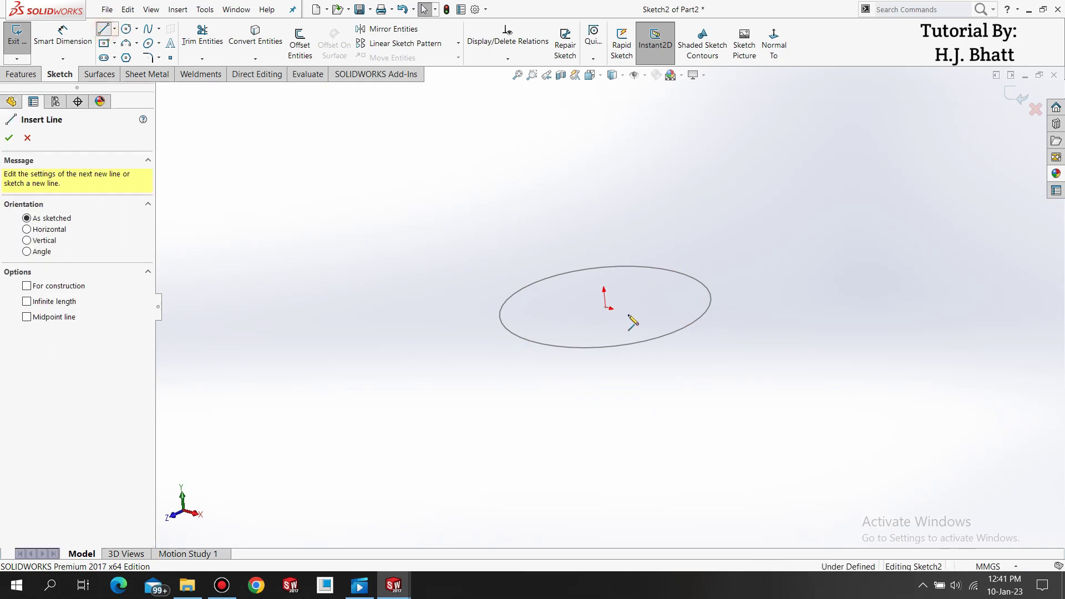
left_click(597, 209)
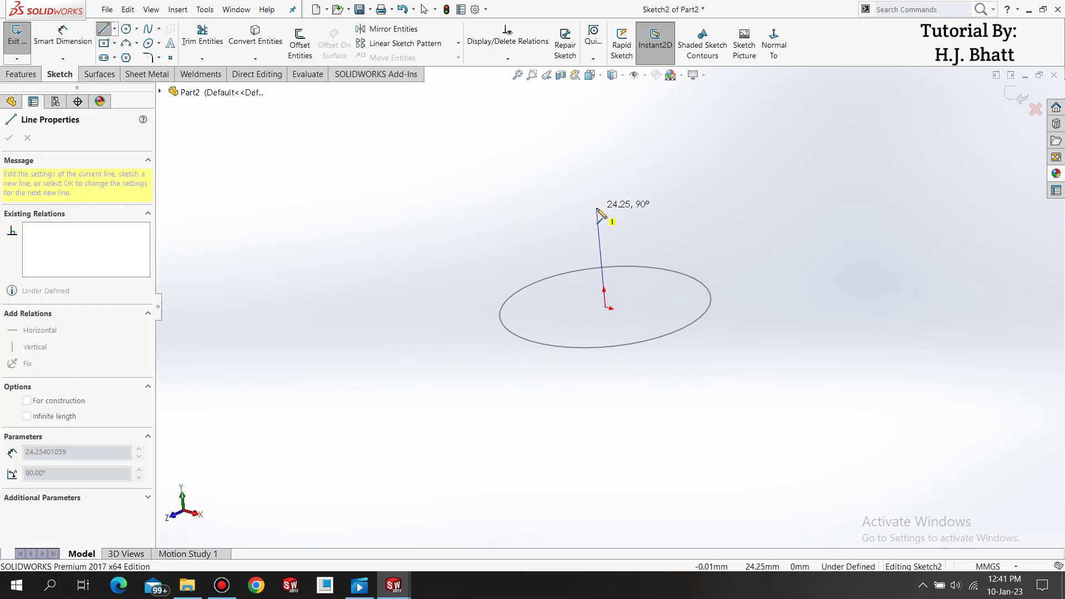
right_click(597, 209)
left_click(633, 218)
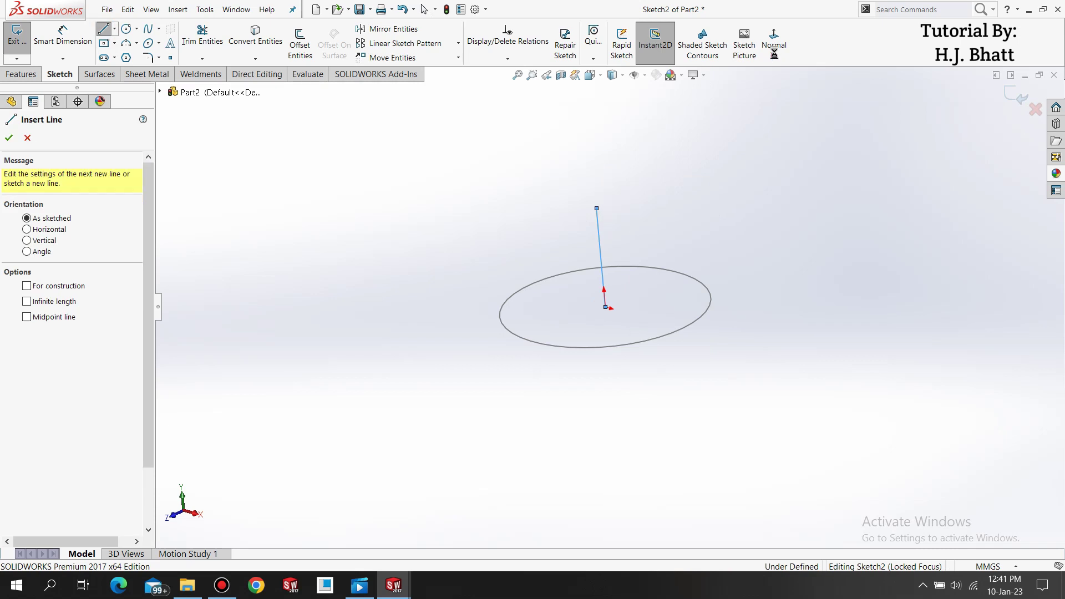
Shorten the vertical line by lowering its top endpoint, then exit the sketch.
left_click(774, 44)
left_click(607, 221)
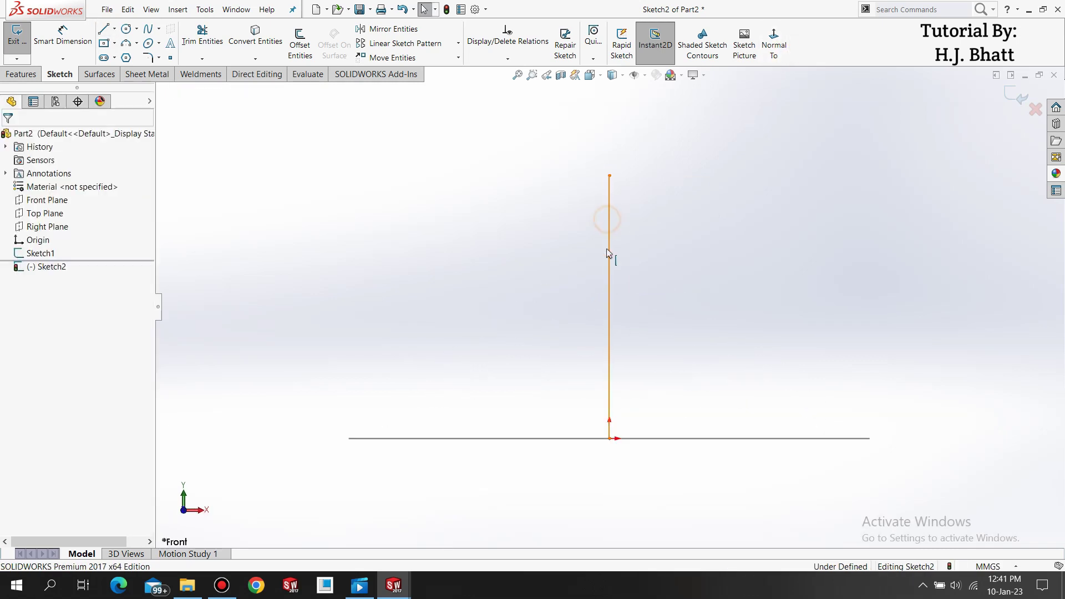
left_click(608, 254)
scroll(610, 306, "up", 3)
key("Escape")
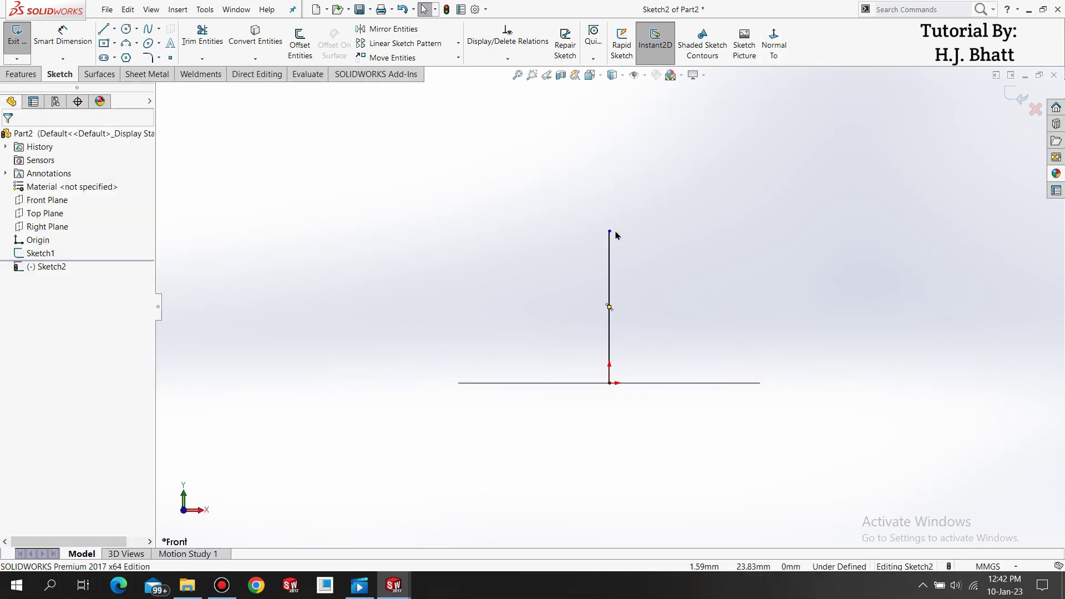
mouse_move(609, 231)
left_mouse_down()
mouse_move(623, 252)
mouse_move(621, 328)
mouse_move(625, 269)
left_mouse_up()
key("Escape")
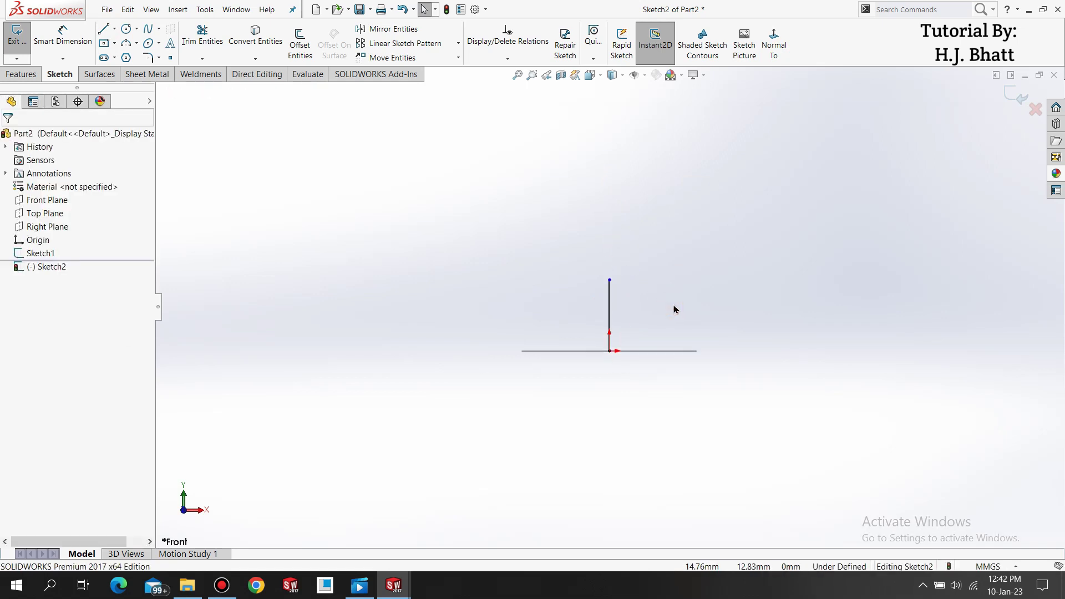
left_click(1010, 100)
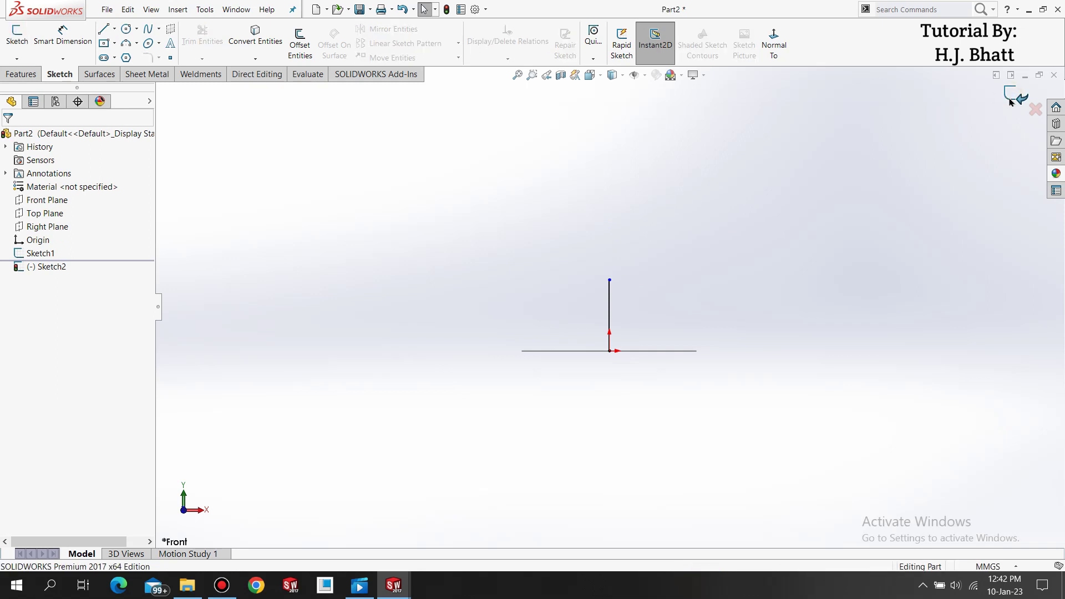
left_click(6, 75)
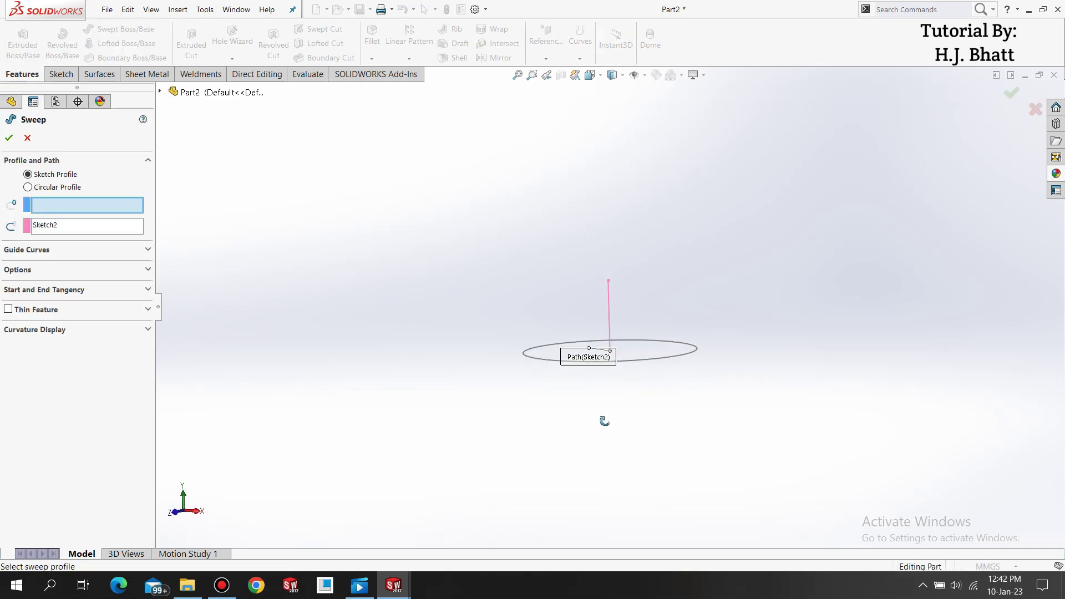
Sweep the Ø48 circle profile along the vertical line into a solid cylinder.
middle_click_drag(605, 421, 591, 298)
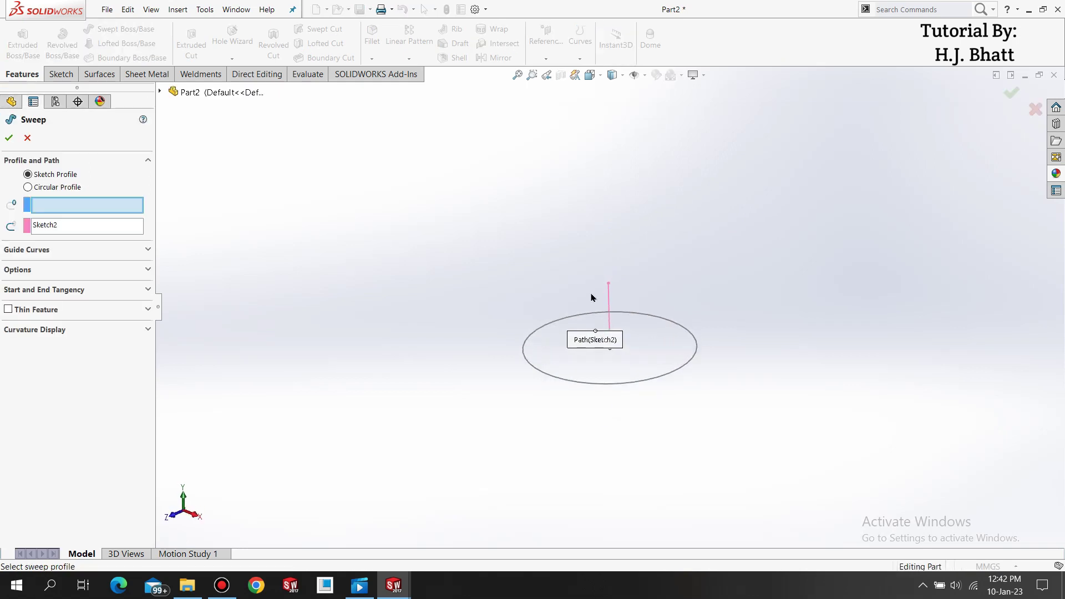
left_click(545, 376)
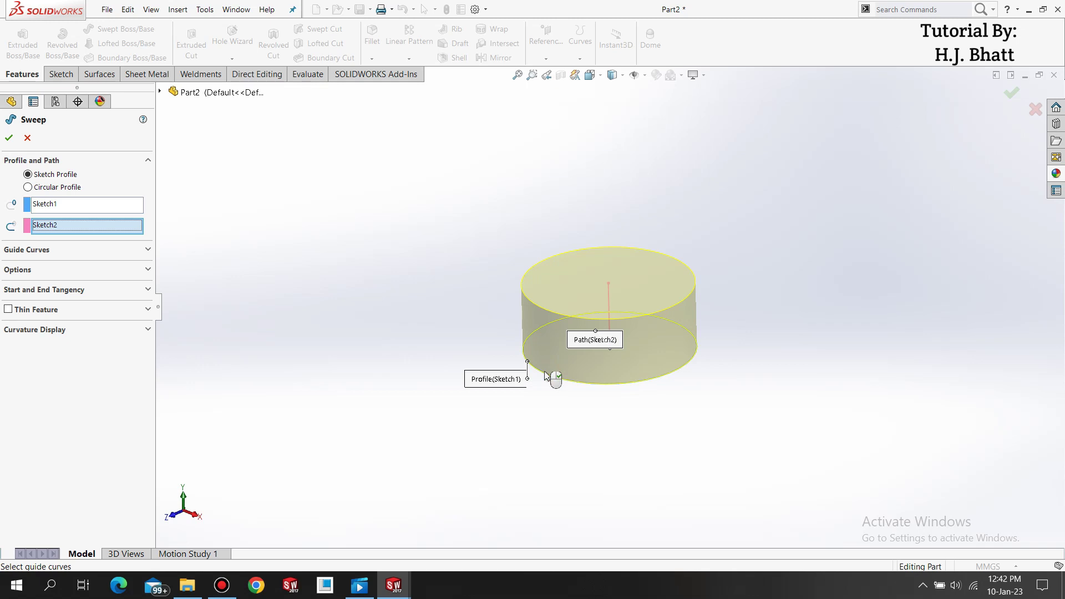
key("Return")
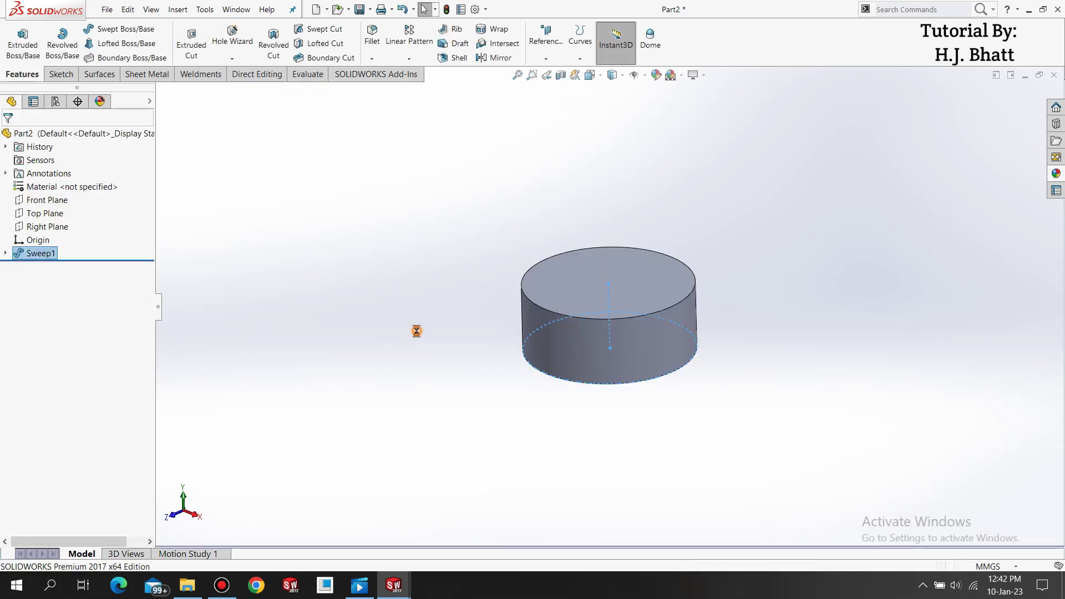
middle_click_drag(533, 319, 502, 328)
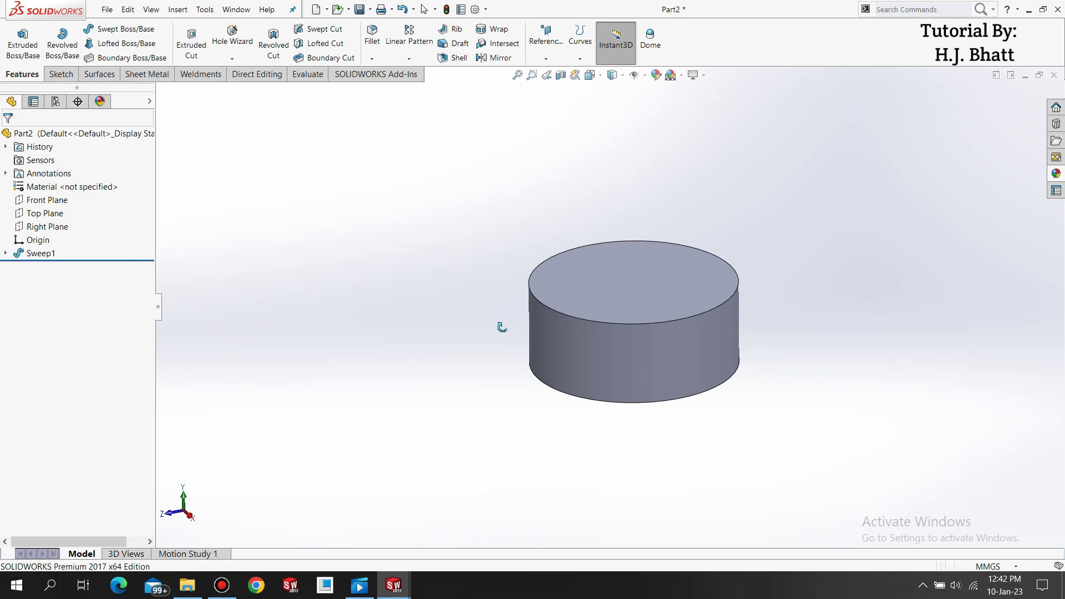
Colour the cylinder brown with Edit Appearance, then start saving the part.
left_click(655, 77)
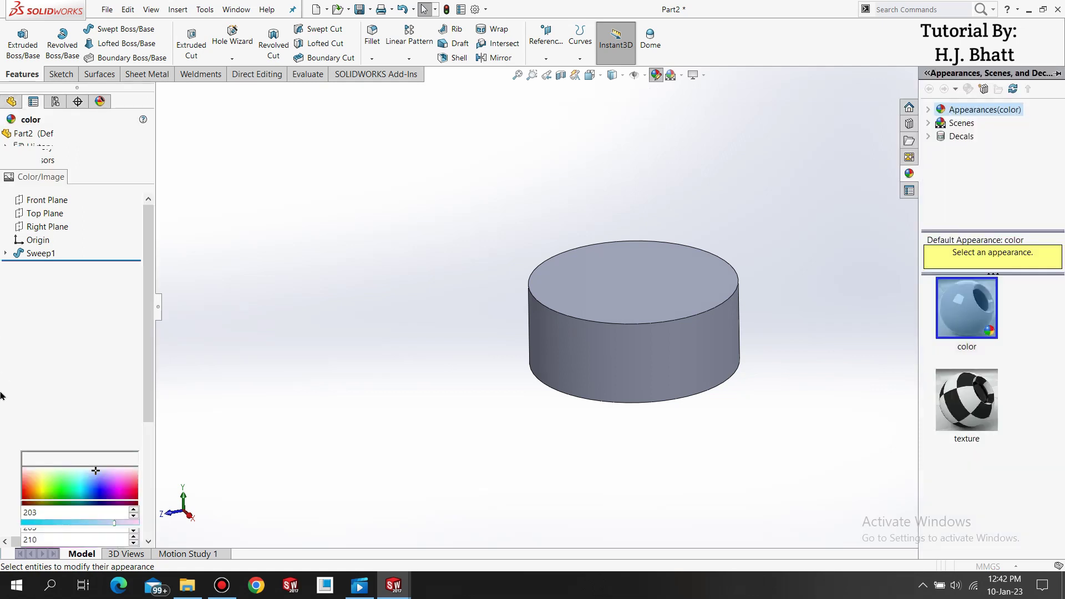
left_click(51, 431)
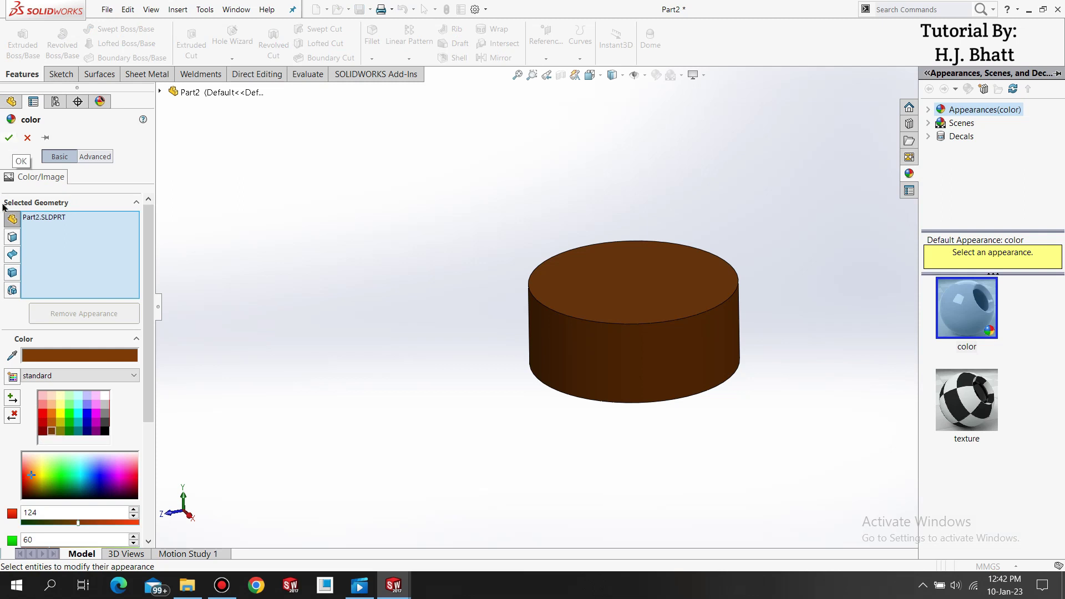
left_click(11, 140)
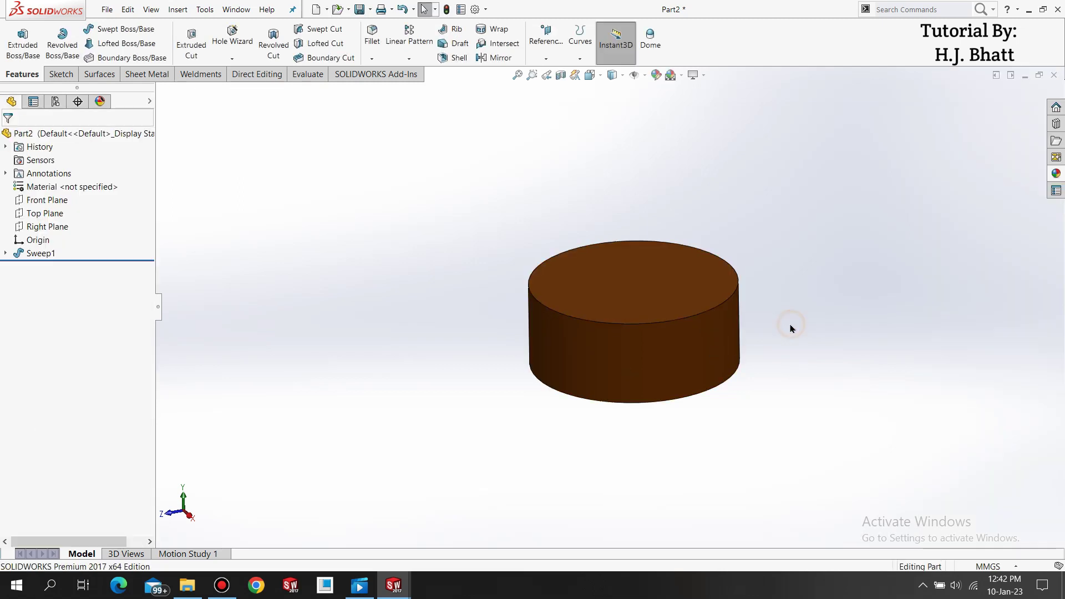
middle_click_drag(791, 328, 764, 306)
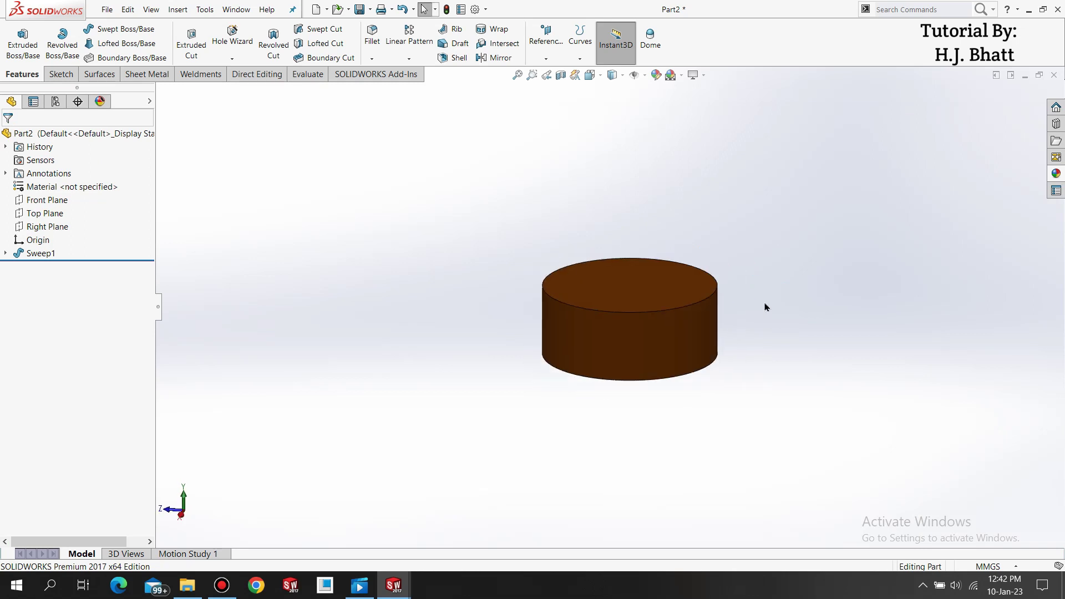
scroll(765, 306, "down", 2)
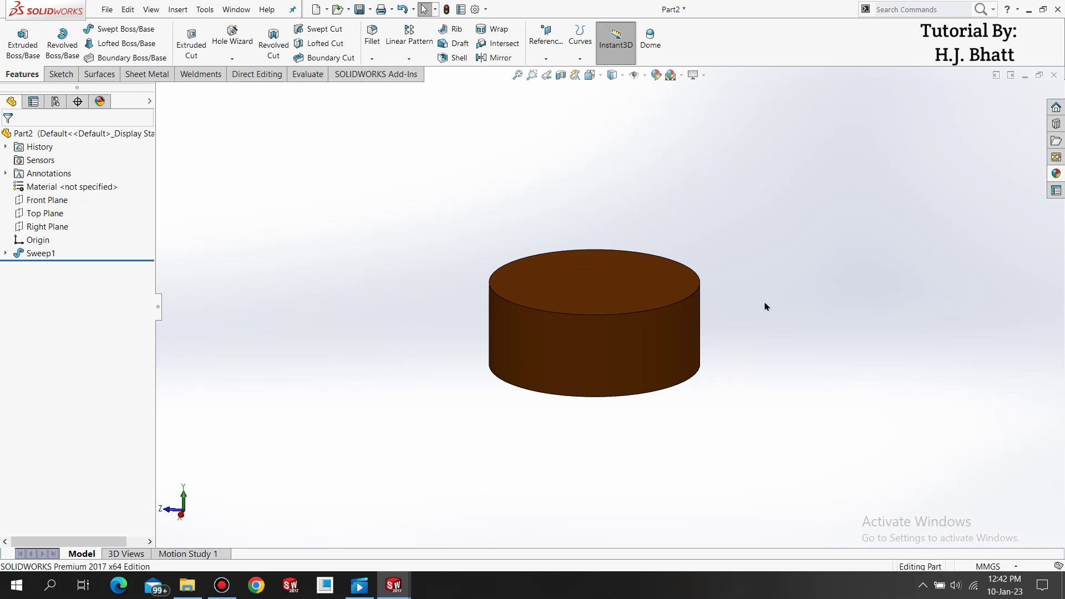
key("ctrl+s")
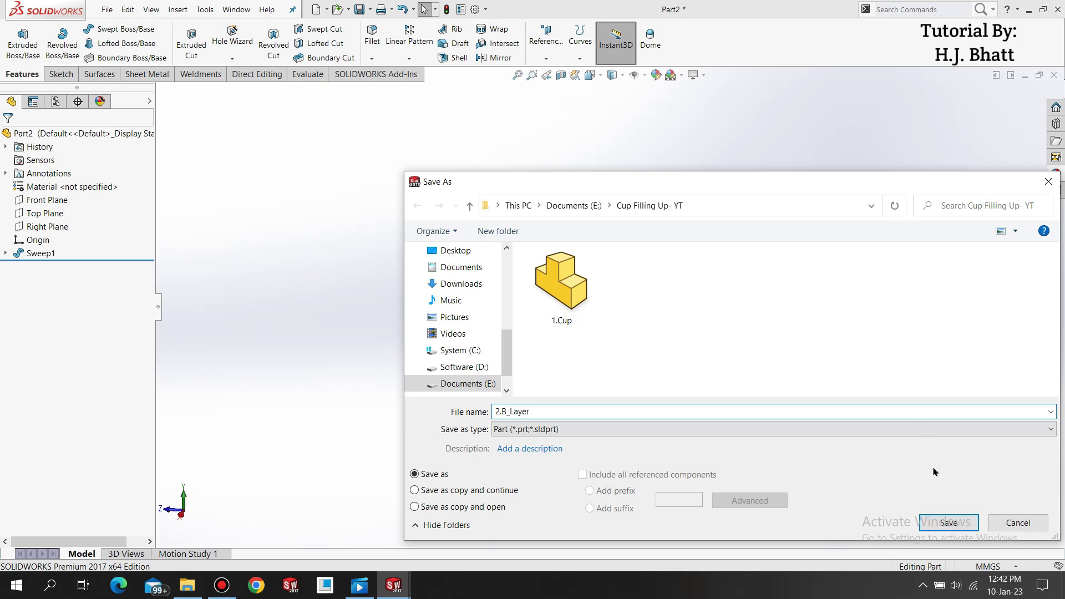
Save the part as 2.B_Layer and start a new document.
left_click(947, 523)
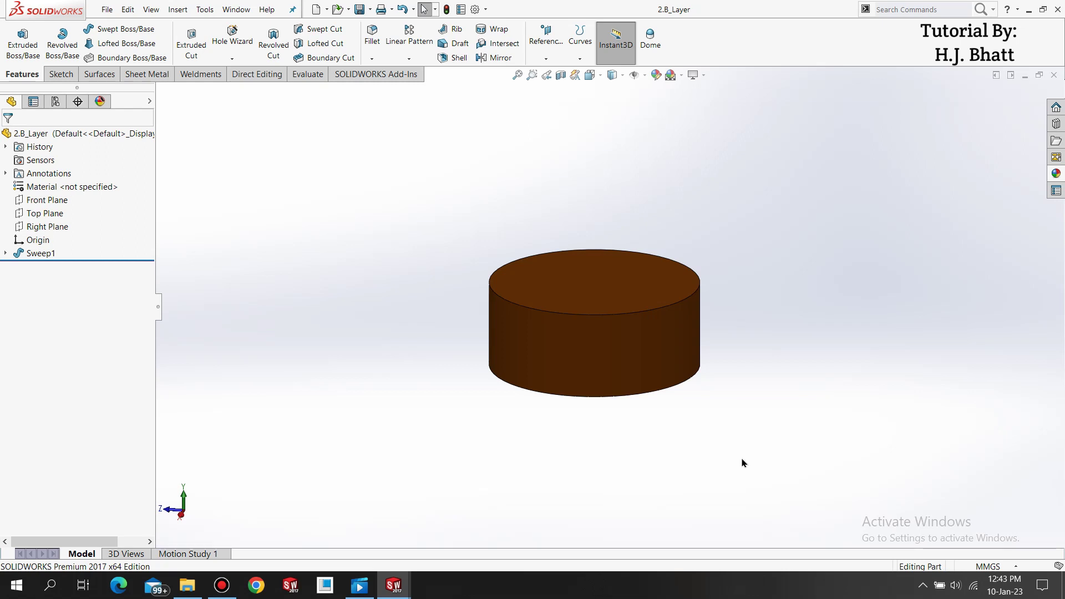
key("ctrl+n")
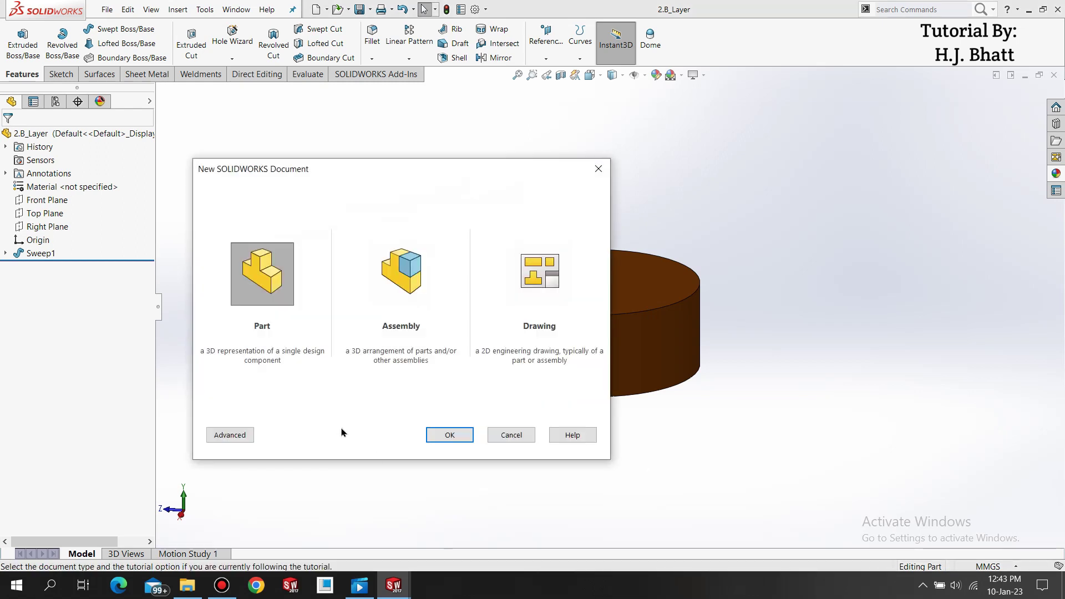
Create a new part and sketch a circle centred on the origin on Top Plane.
left_click(453, 432)
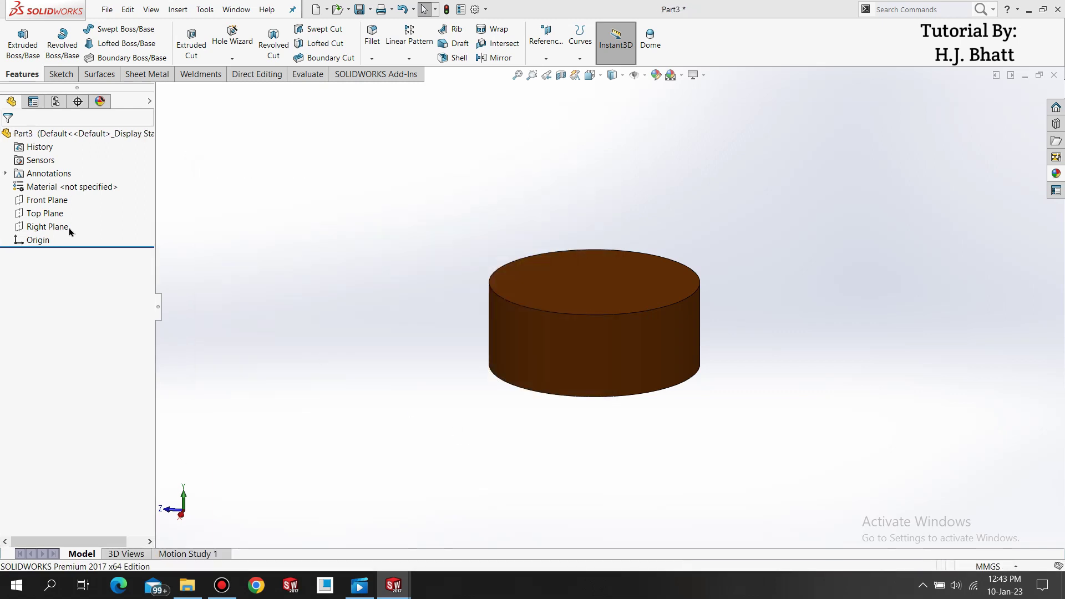
left_click(54, 211)
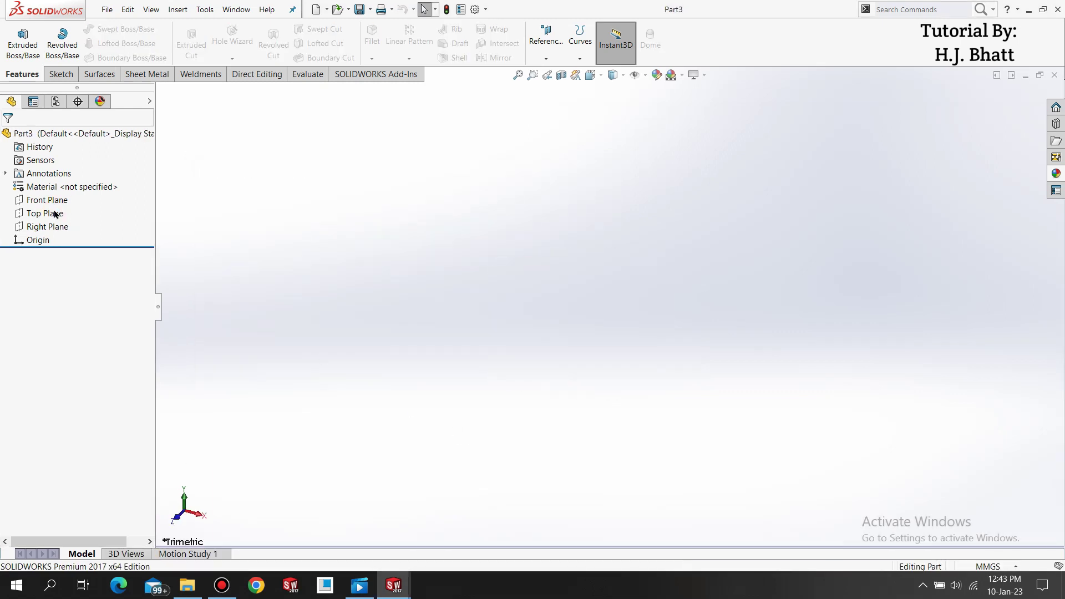
left_click(57, 193)
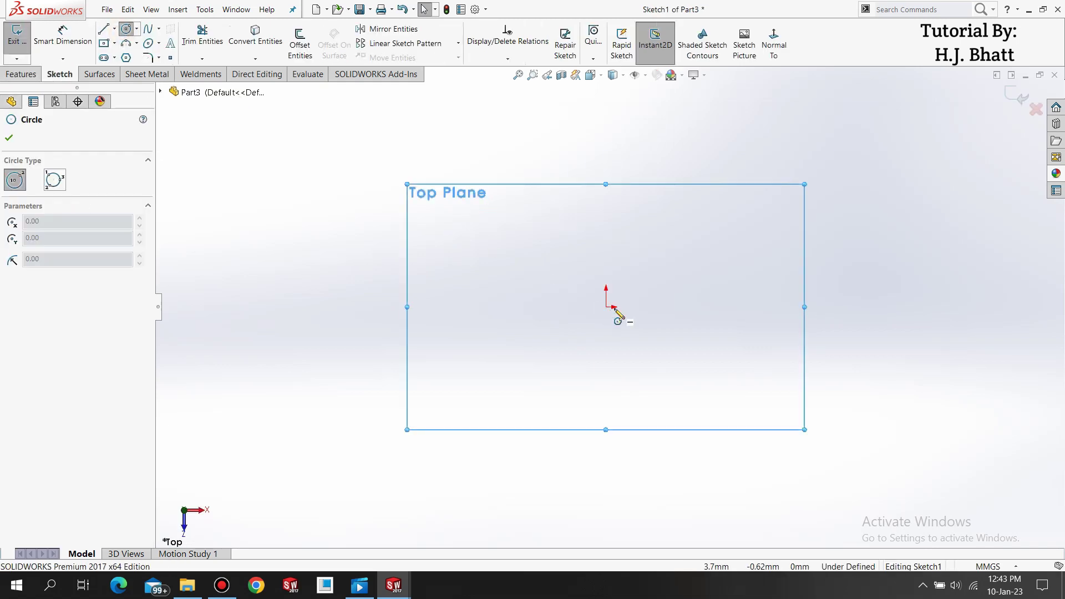
left_click(606, 307)
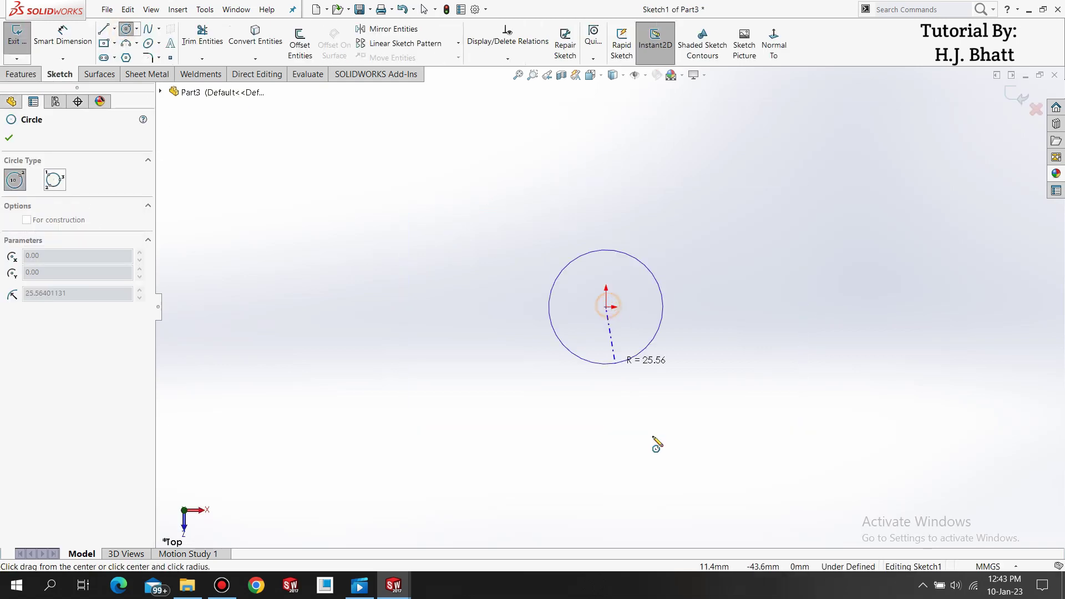
left_click(659, 362)
right_click(658, 356)
left_click(690, 371)
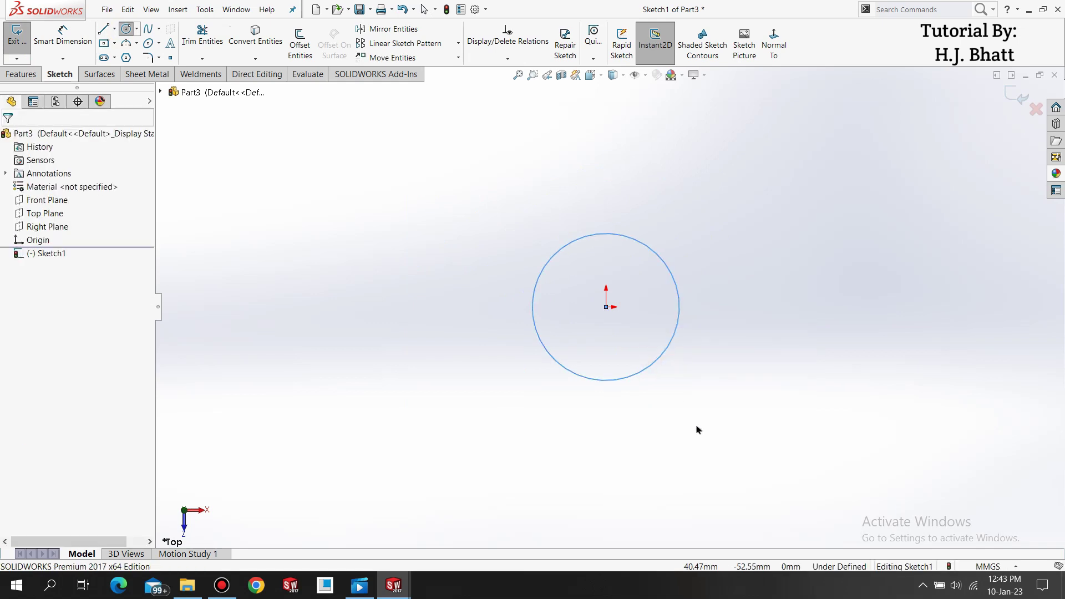
Dimension the circle to a 48 mm diameter and exit the sketch into an extrusion.
right_click_drag(697, 424, 692, 273)
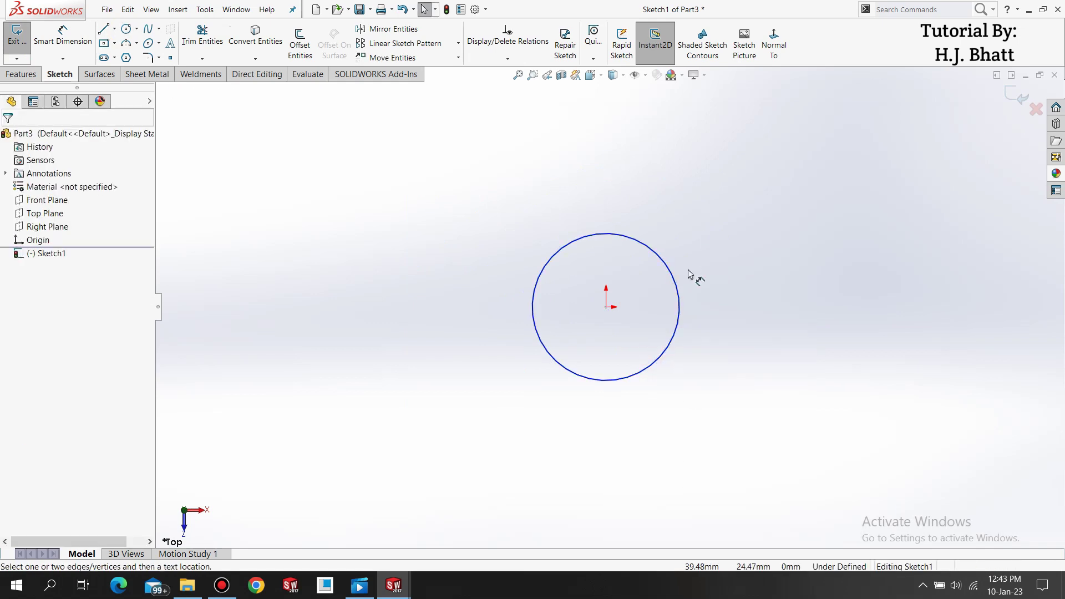
left_click(715, 283)
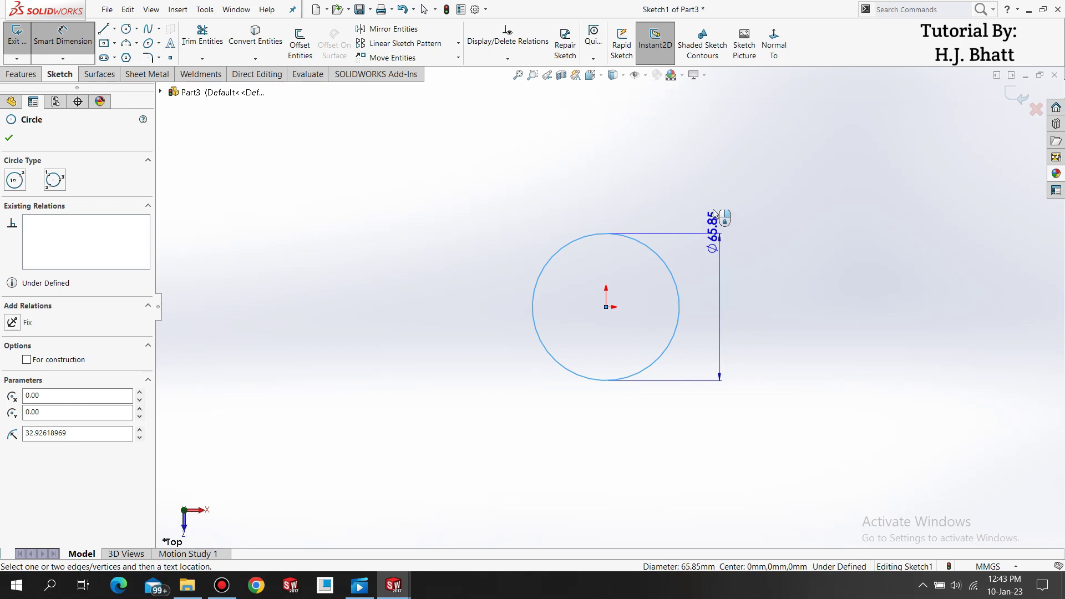
left_click(715, 214)
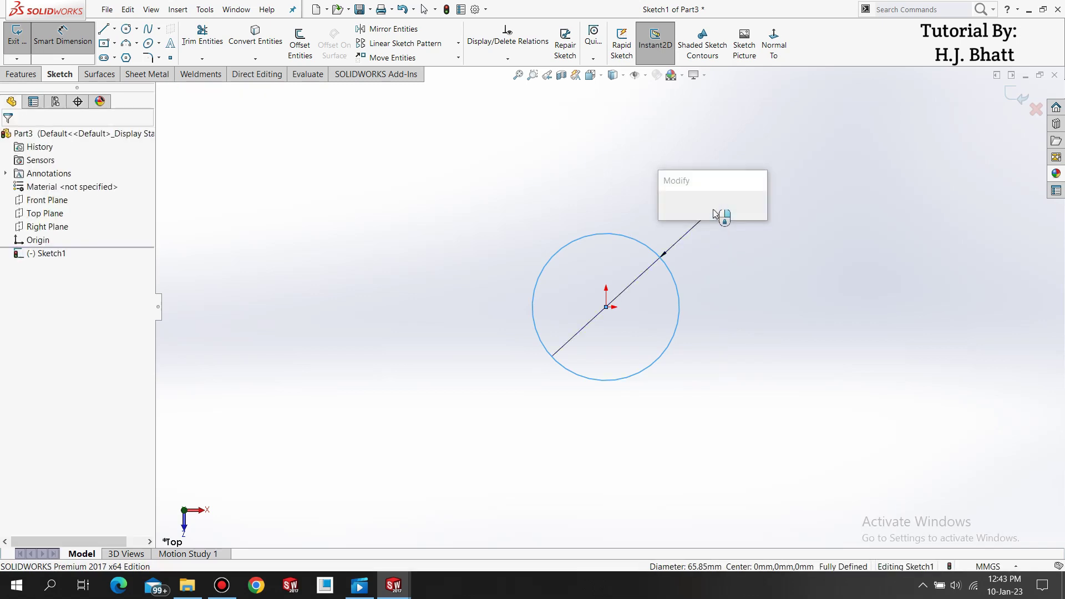
type("48")
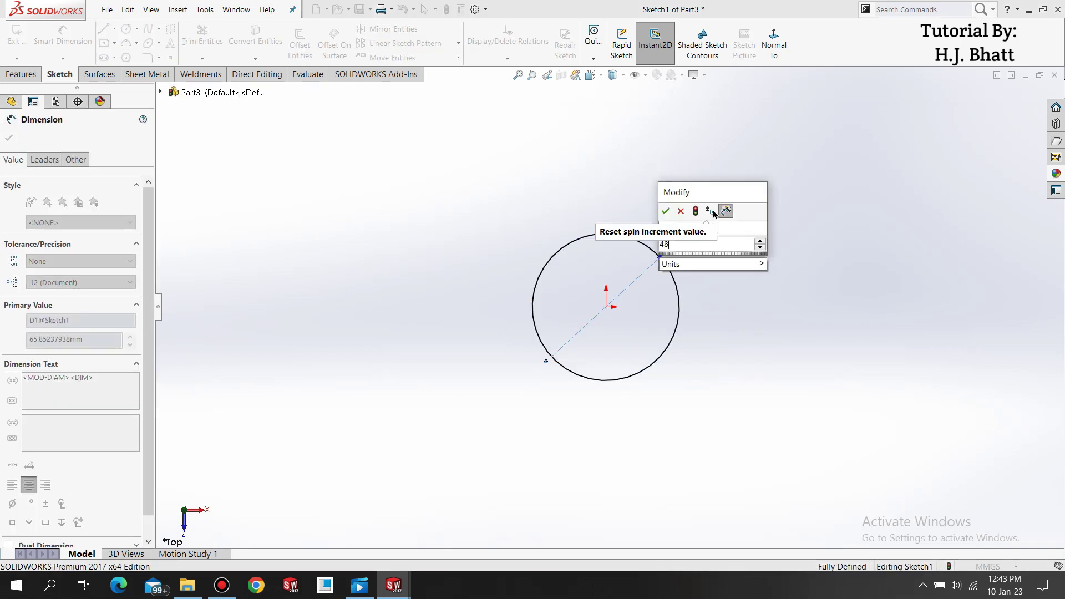
key("Return")
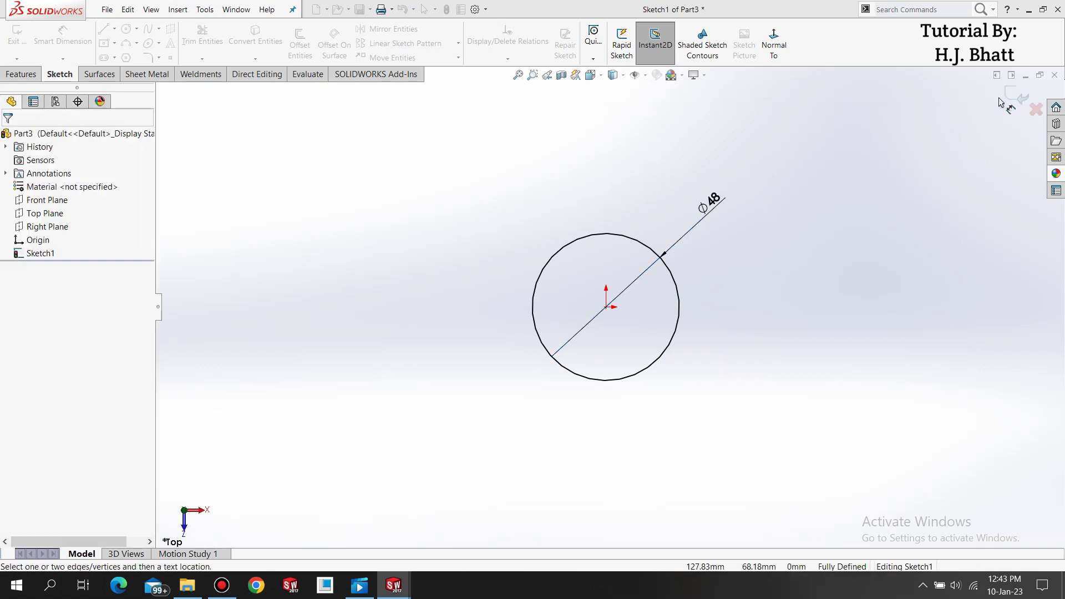
left_click(7, 75)
left_click(15, 45)
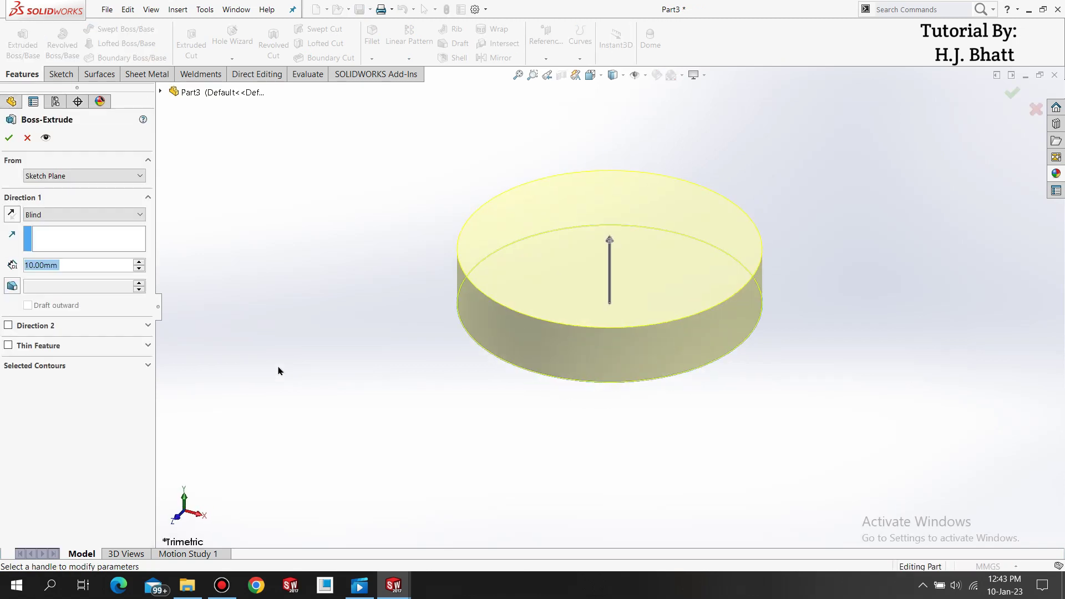
Extrude the Ø48 circle 2 mm blind into a thin disc.
type("2")
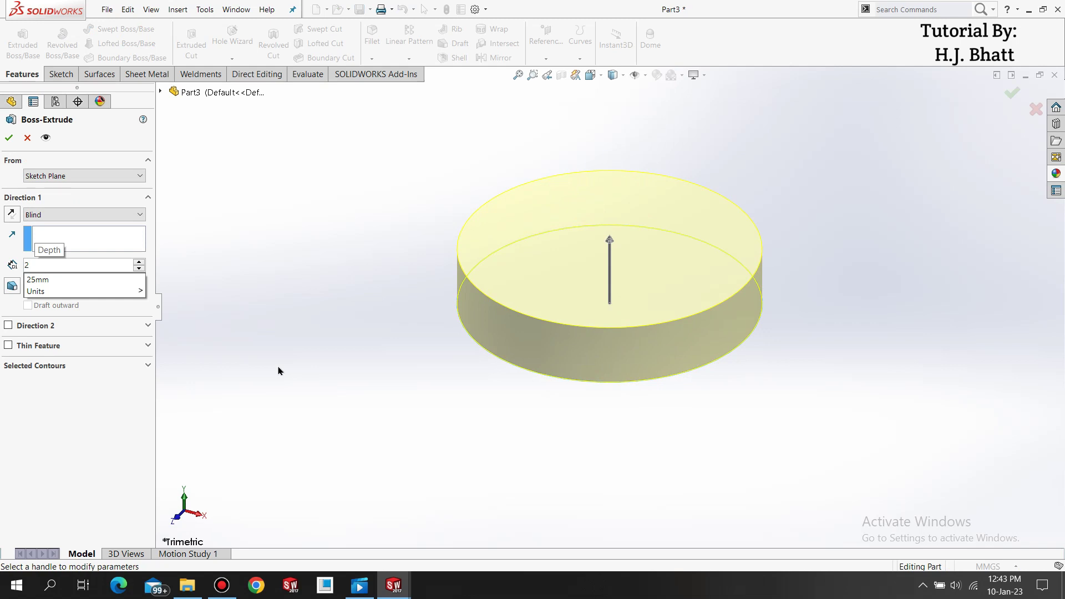
key("Return")
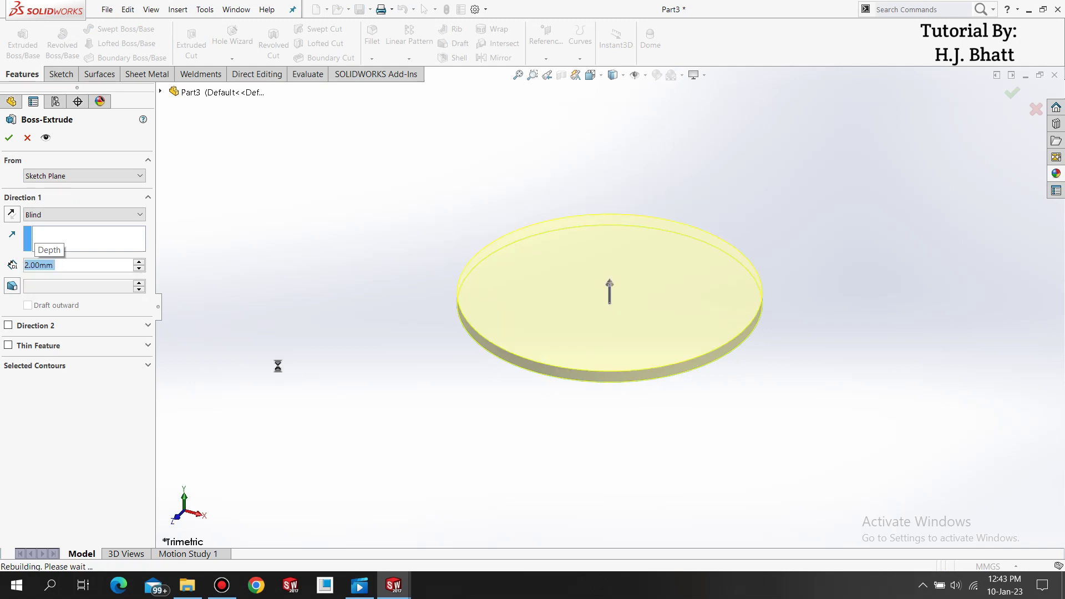
key("Return")
left_click(279, 371)
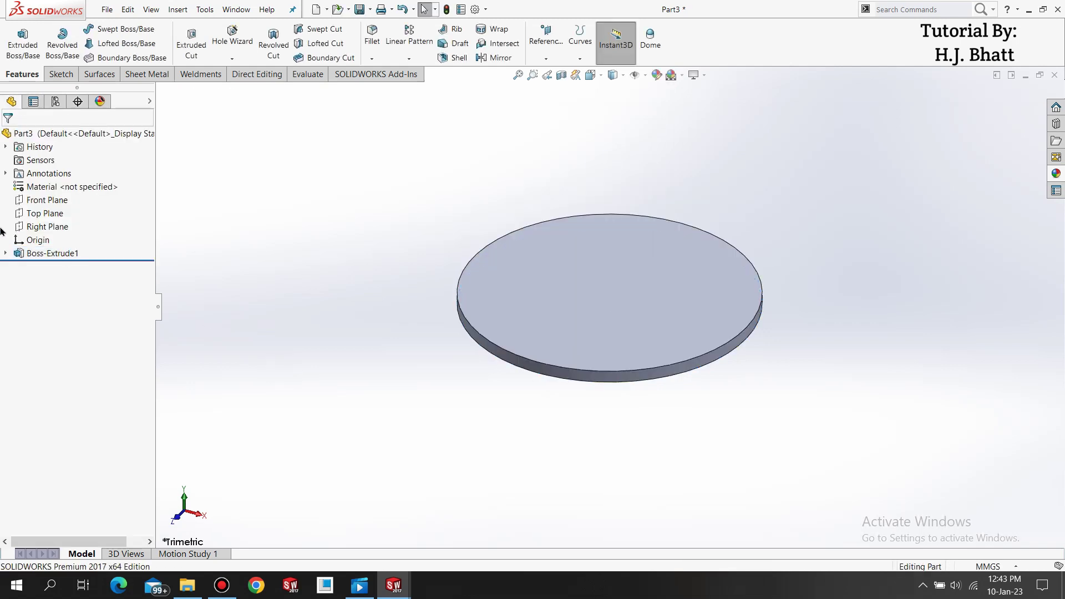
Sketch a single point at the origin on the disc's Front Plane as Sketch2.
middle_click_drag(492, 305, 471, 233)
left_click(24, 201)
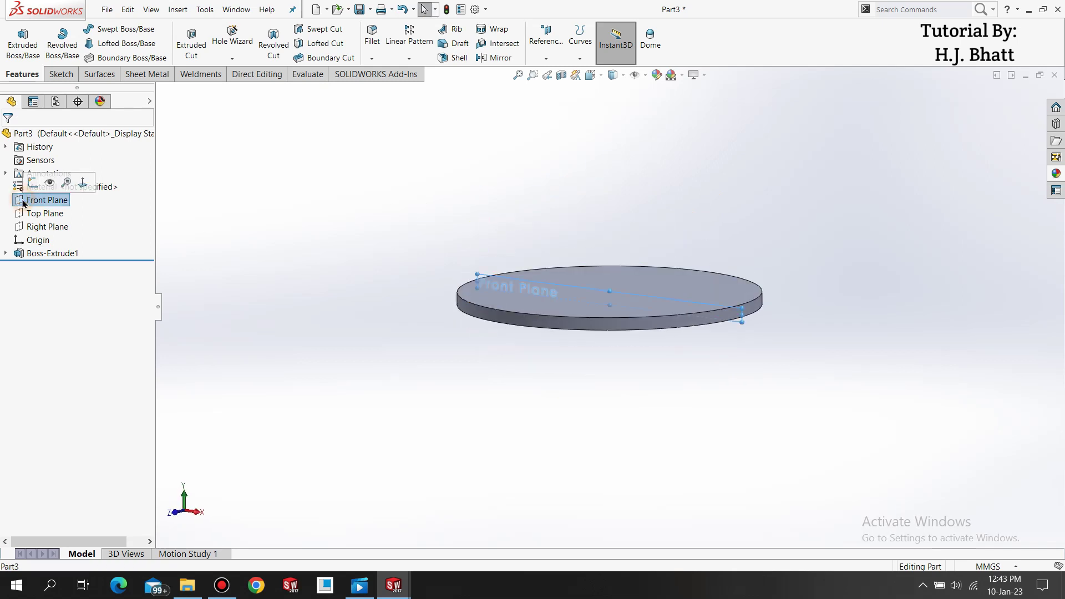
middle_click_drag(502, 303, 497, 303)
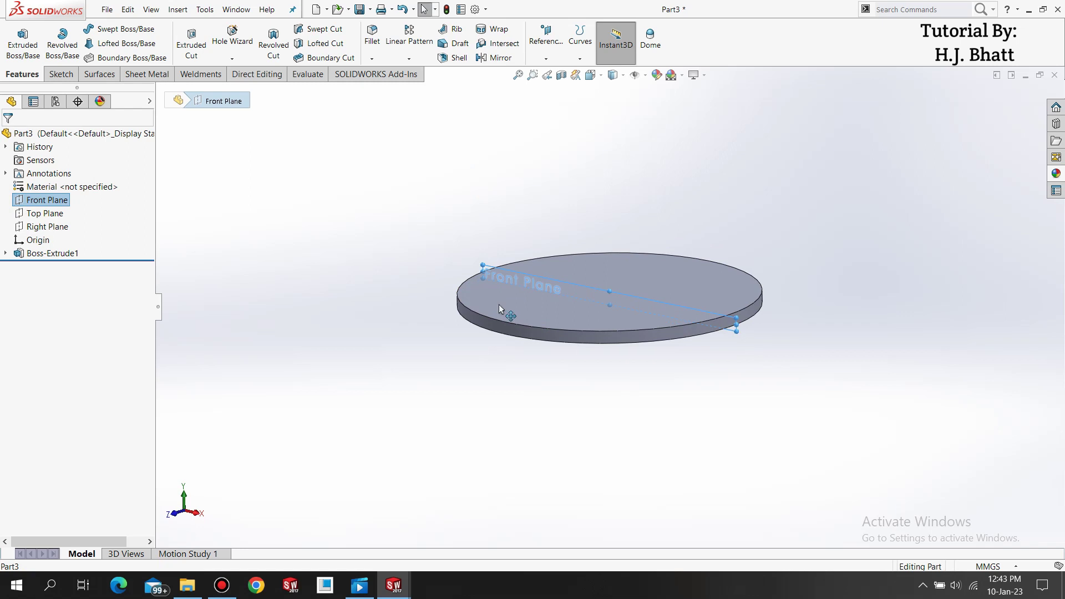
right_click(31, 204)
left_click(39, 185)
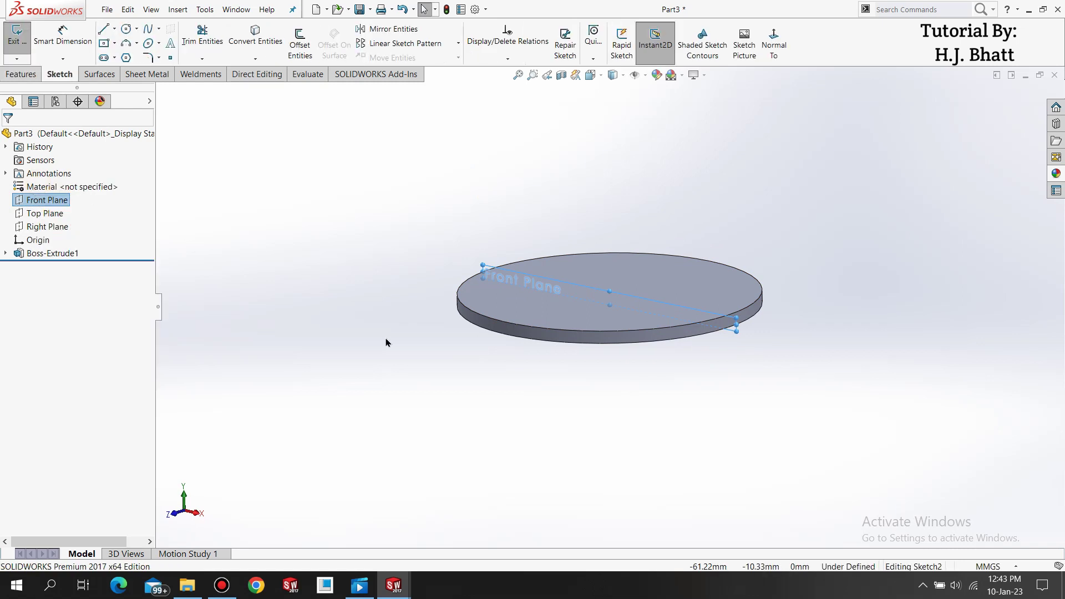
middle_click_drag(440, 321, 435, 231)
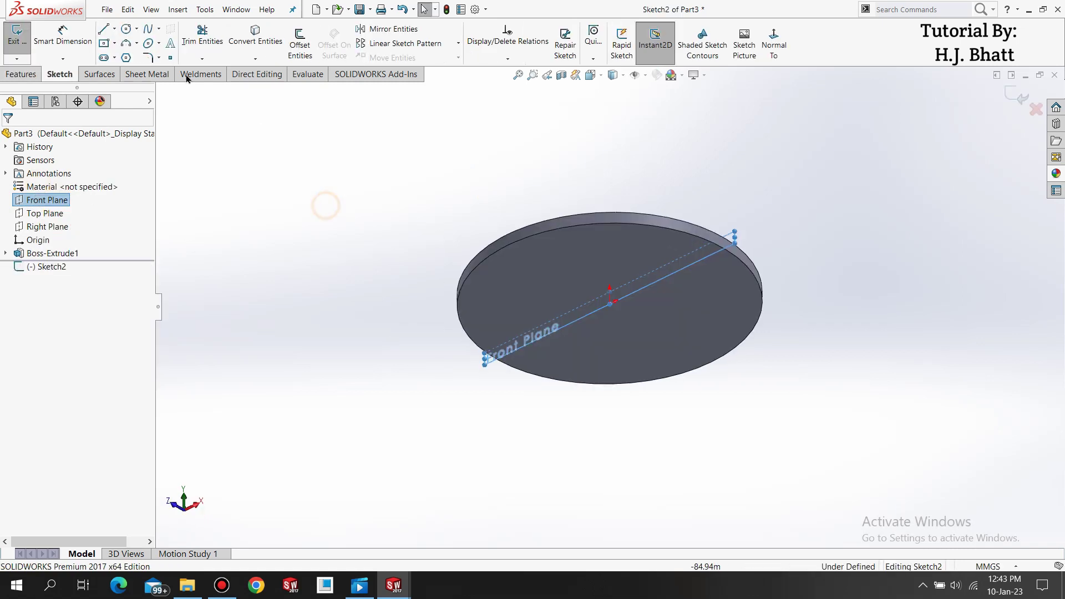
left_click(326, 206)
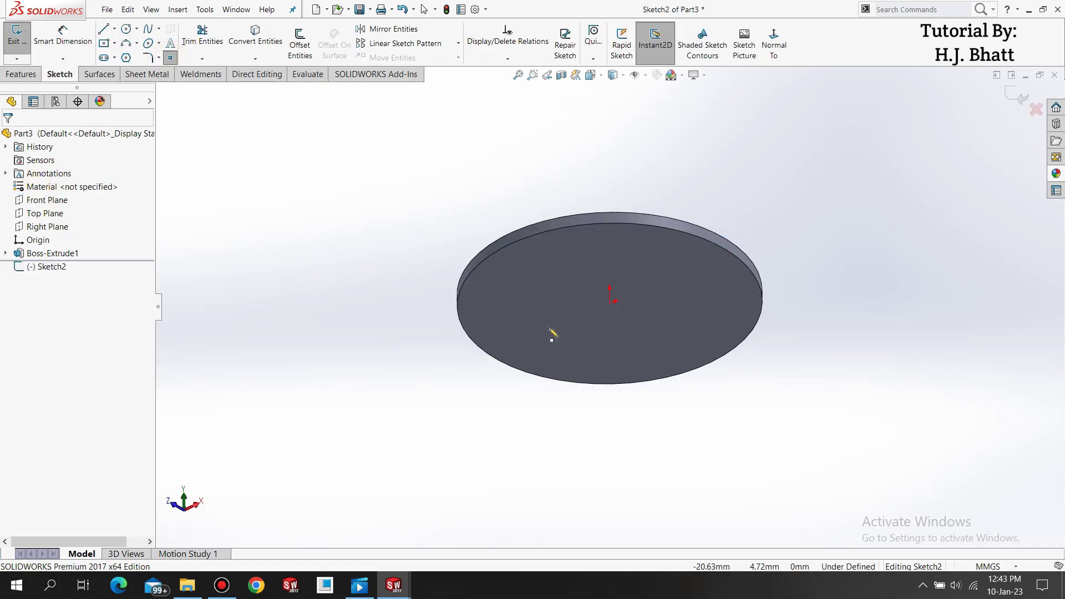
left_click(609, 303)
left_click(1015, 97)
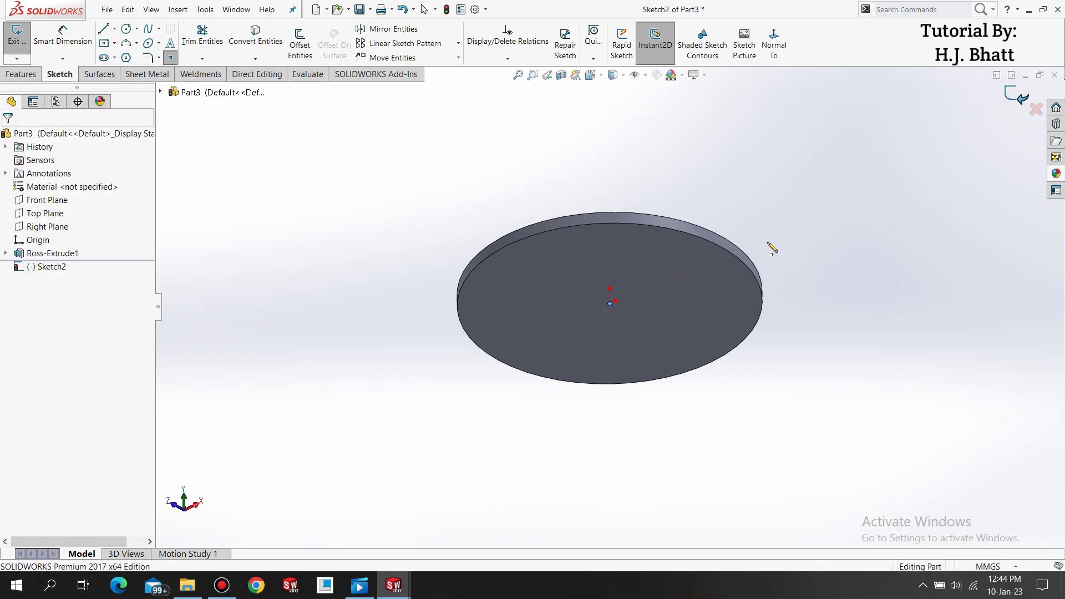
mouse_move(768, 245)
middle_mouse_down()
mouse_move(785, 342)
mouse_move(804, 371)
mouse_move(780, 411)
middle_mouse_up()
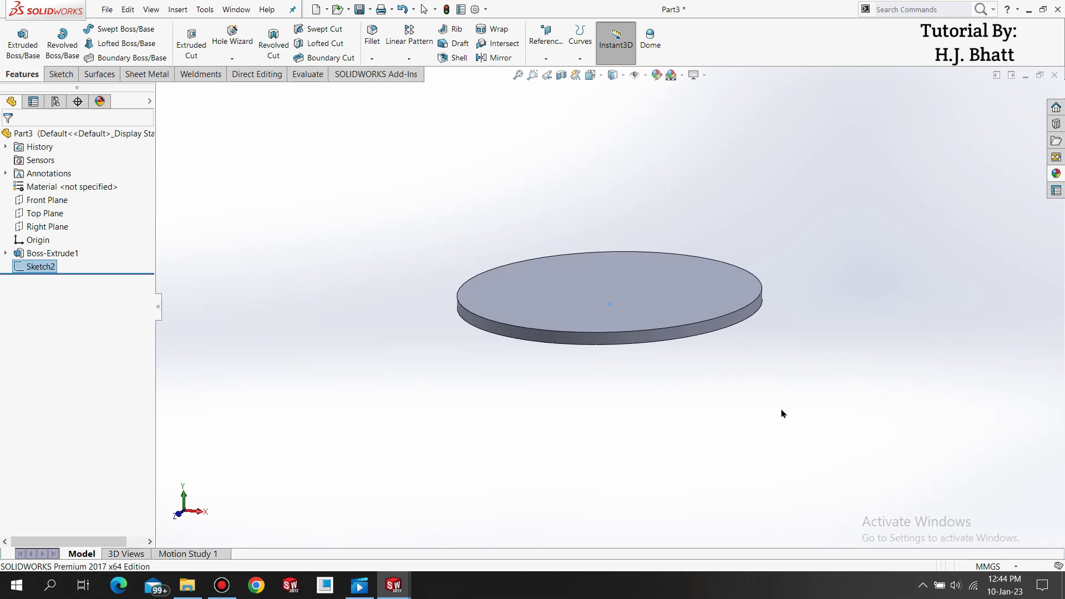
left_click(780, 410)
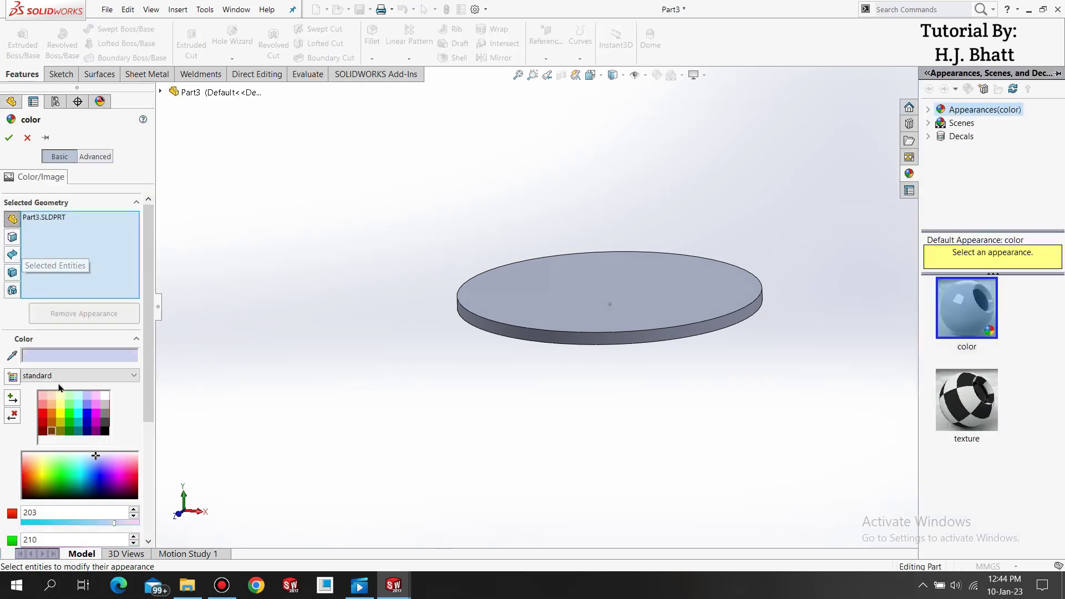
Apply the brown swatch to the disc and accept the colour.
left_click(52, 432)
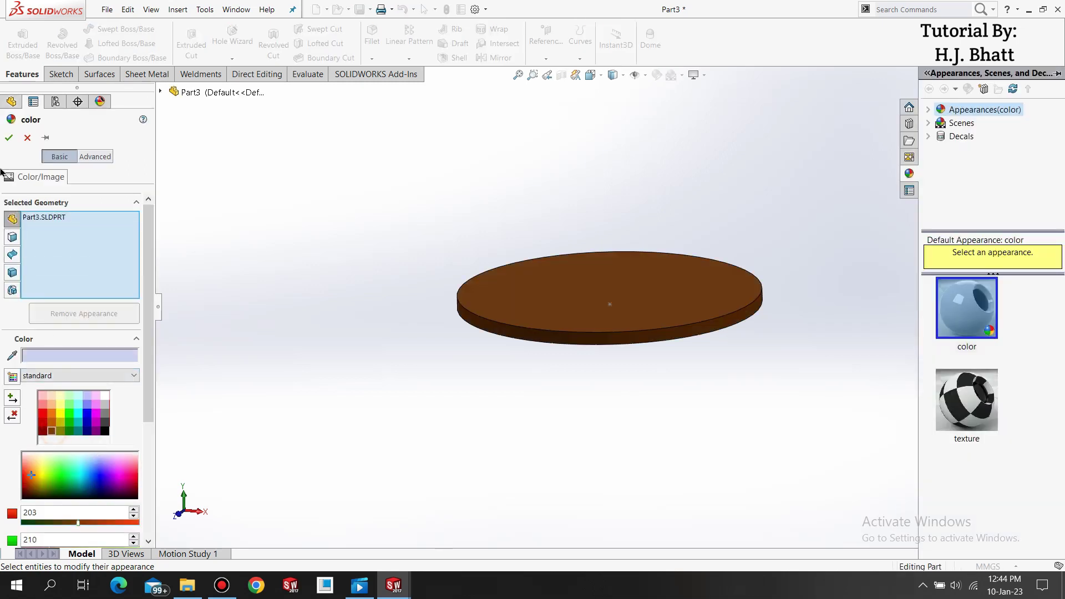
left_click(9, 138)
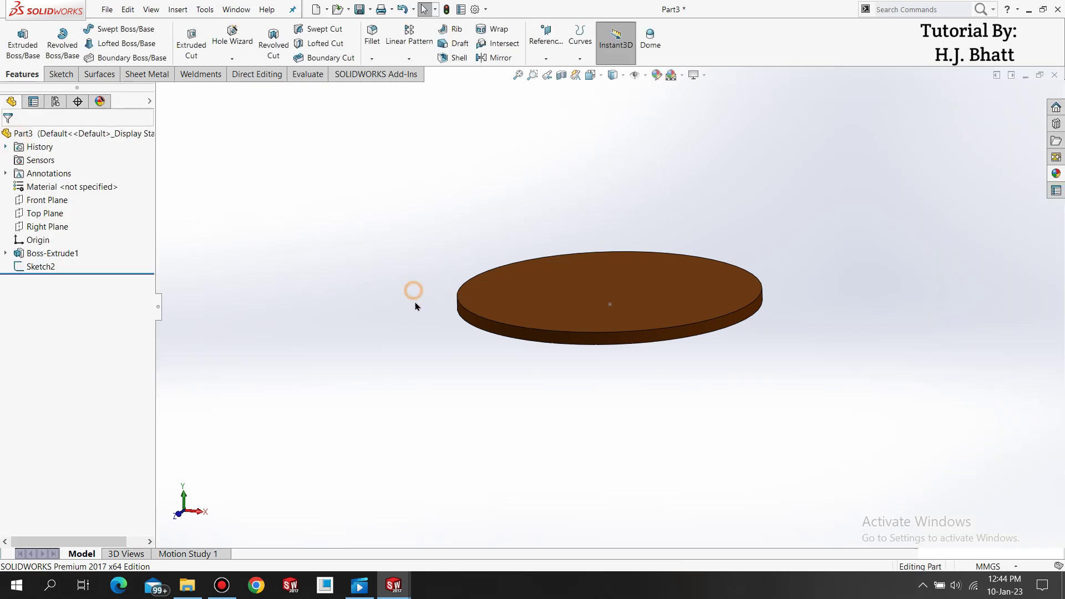
middle_click_drag(480, 342, 488, 346)
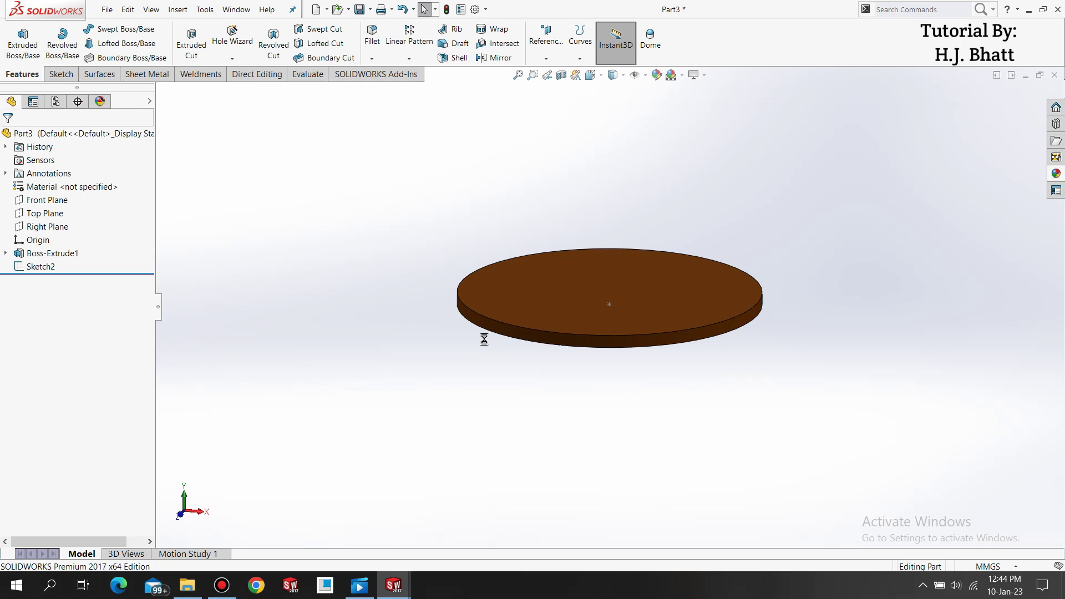
Save the part as 3.T_Layer, adapting the existing 2.B_Layer file name.
key("ctrl+s")
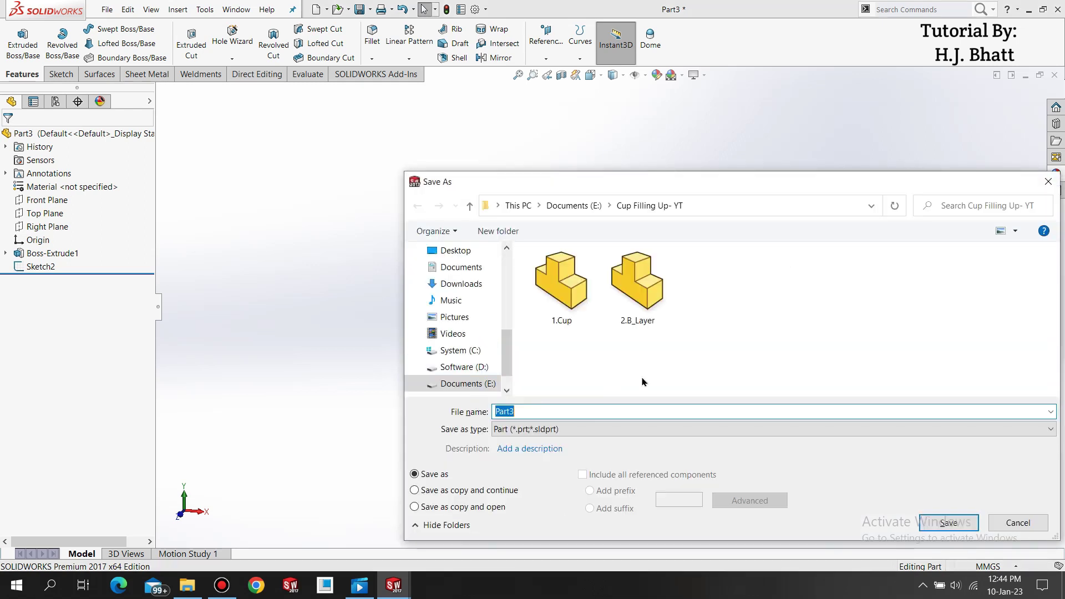
left_click(630, 311)
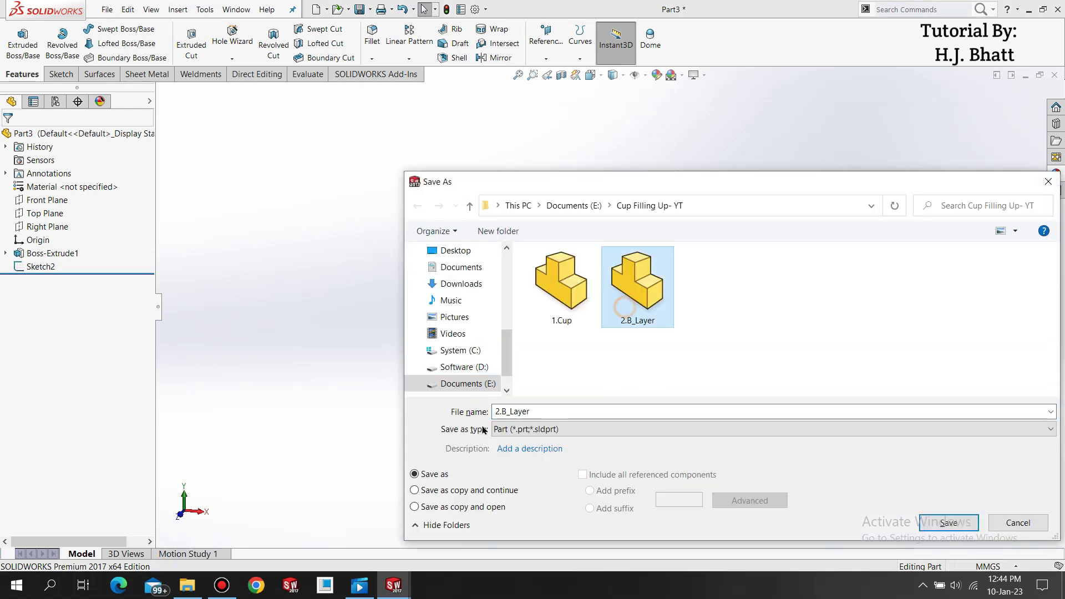
double_click(508, 411)
left_click(507, 411)
key("BackSpace")
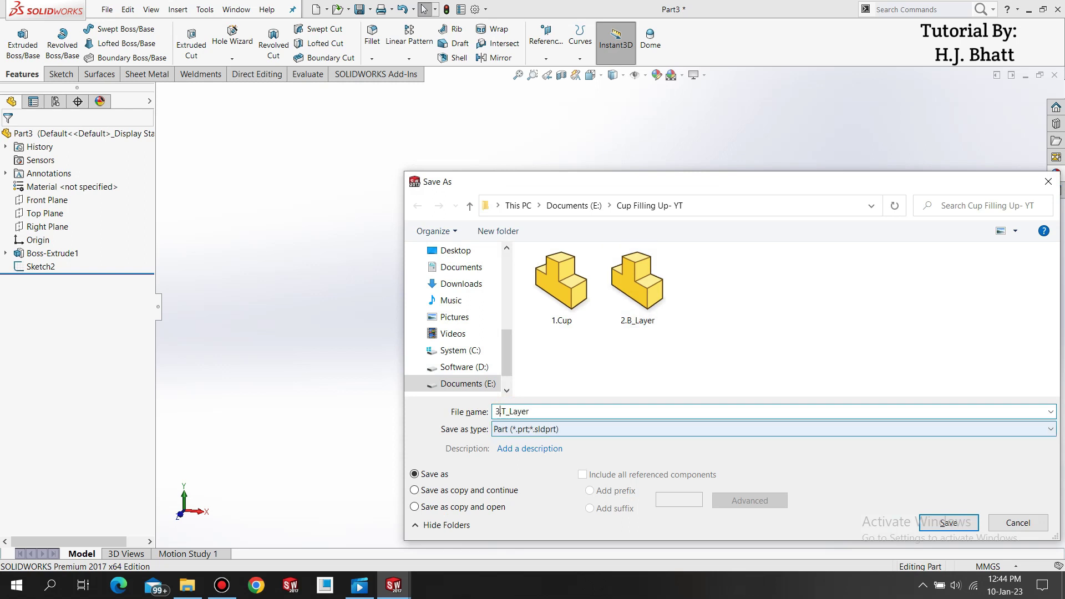
left_click(946, 523)
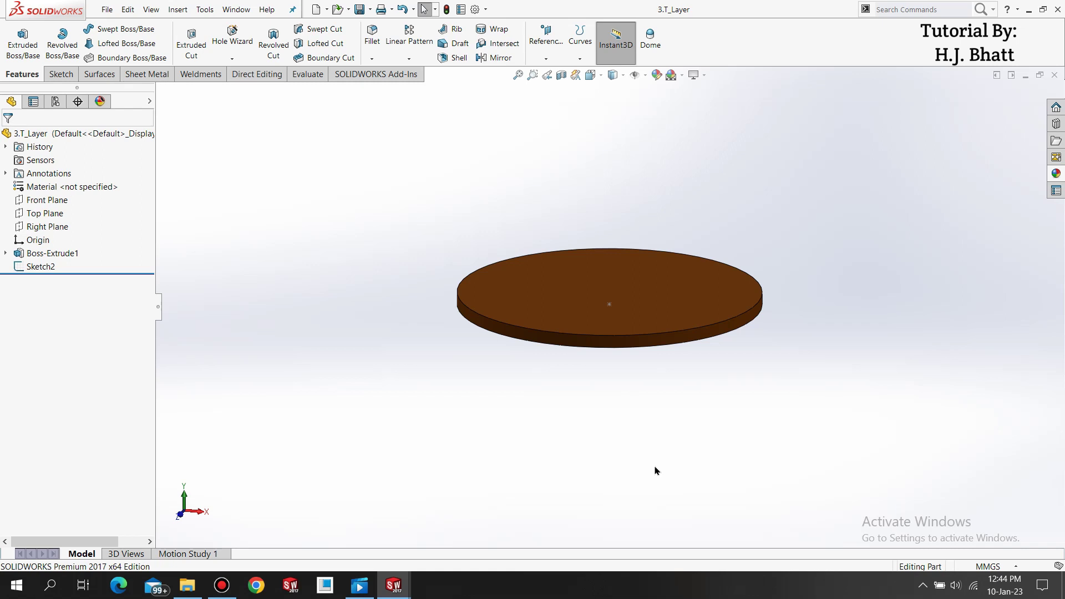
Create a new assembly document.
key("ctrl+n")
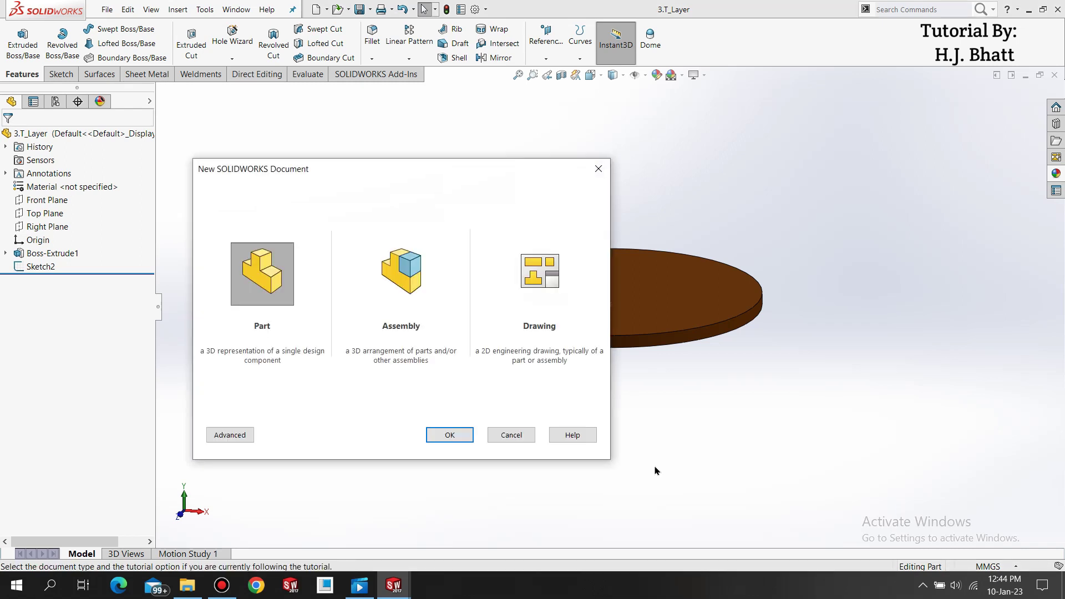
left_click(431, 289)
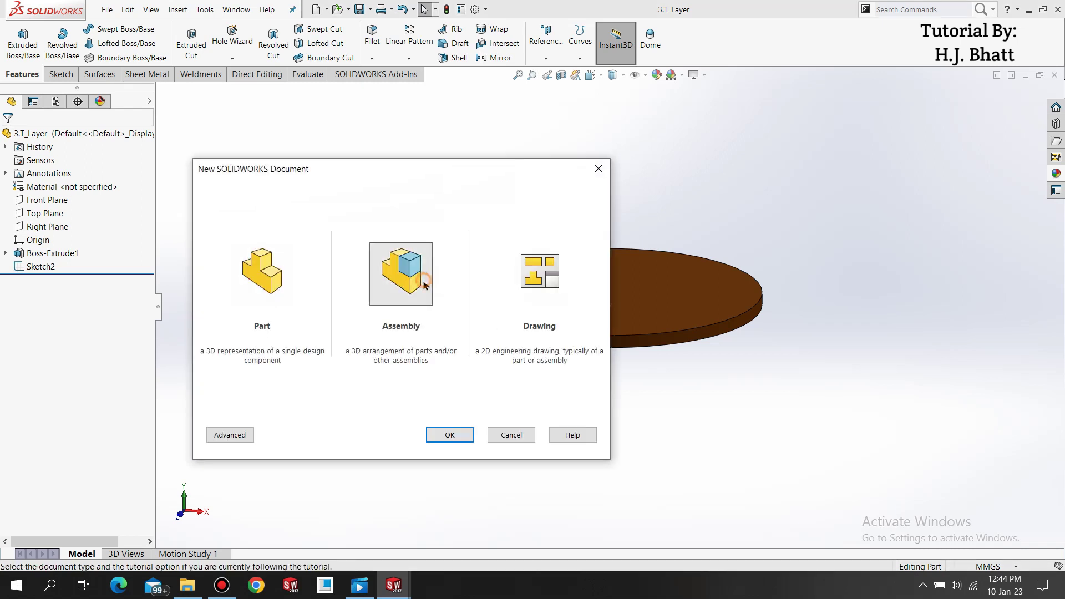
left_click(440, 436)
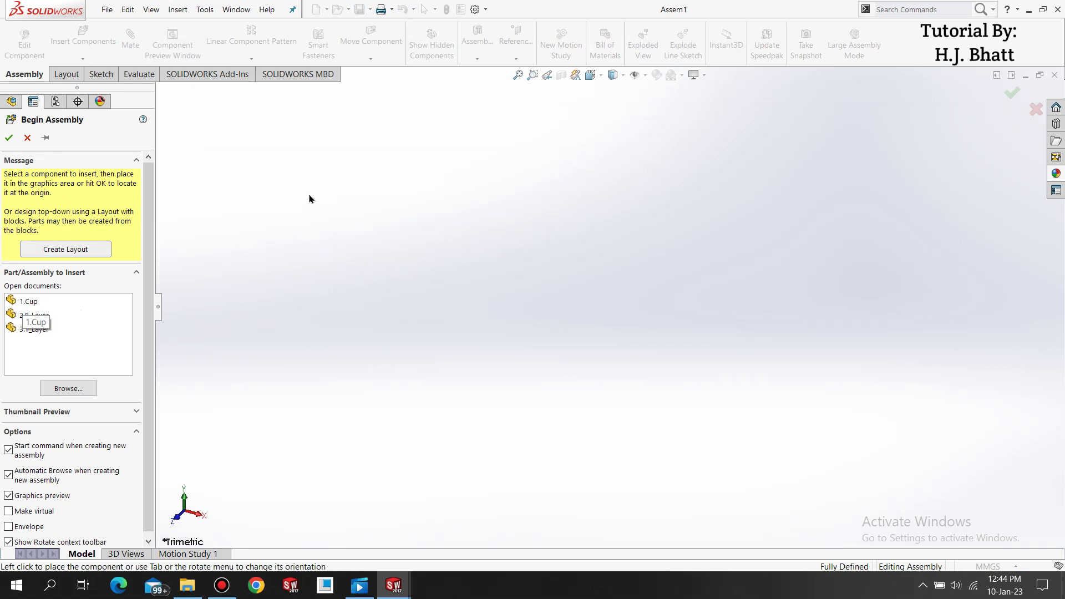
Show the assembly origin and place 1.Cup at the origin.
left_click(645, 79)
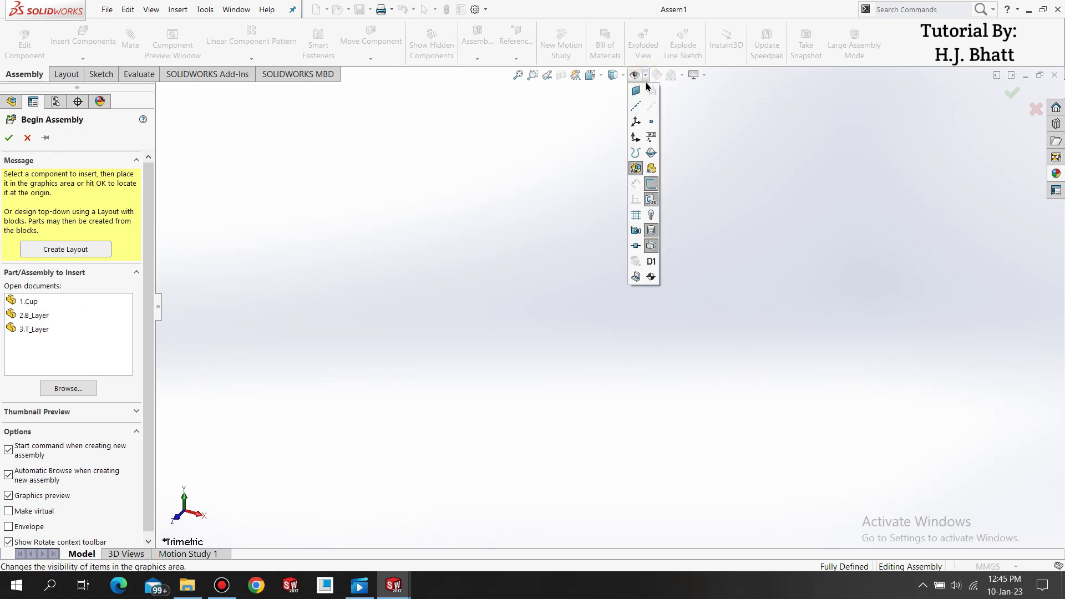
left_click(639, 140)
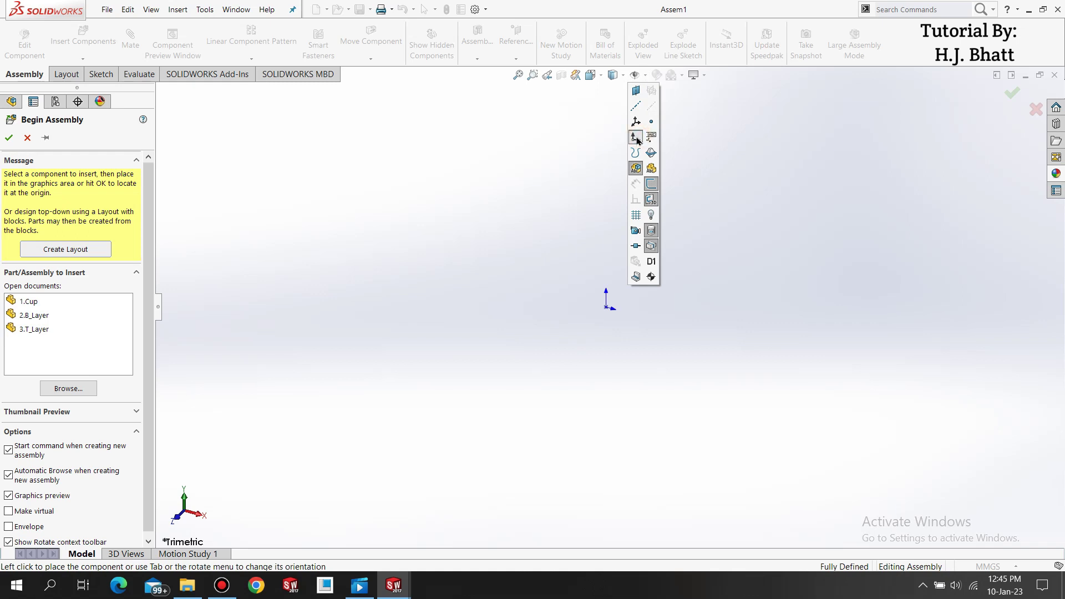
left_click(549, 200)
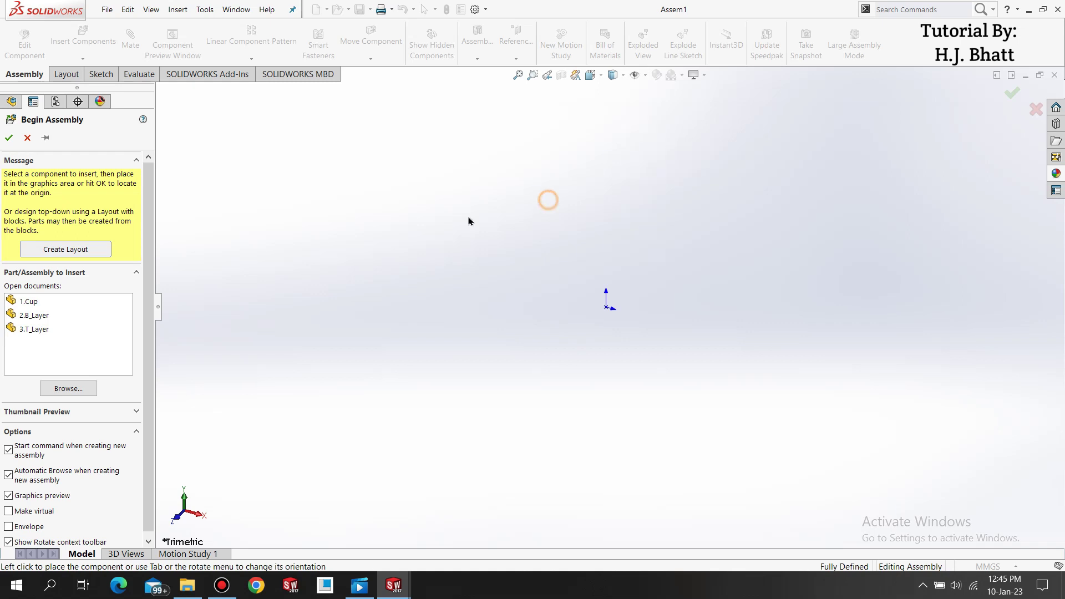
left_click(31, 303)
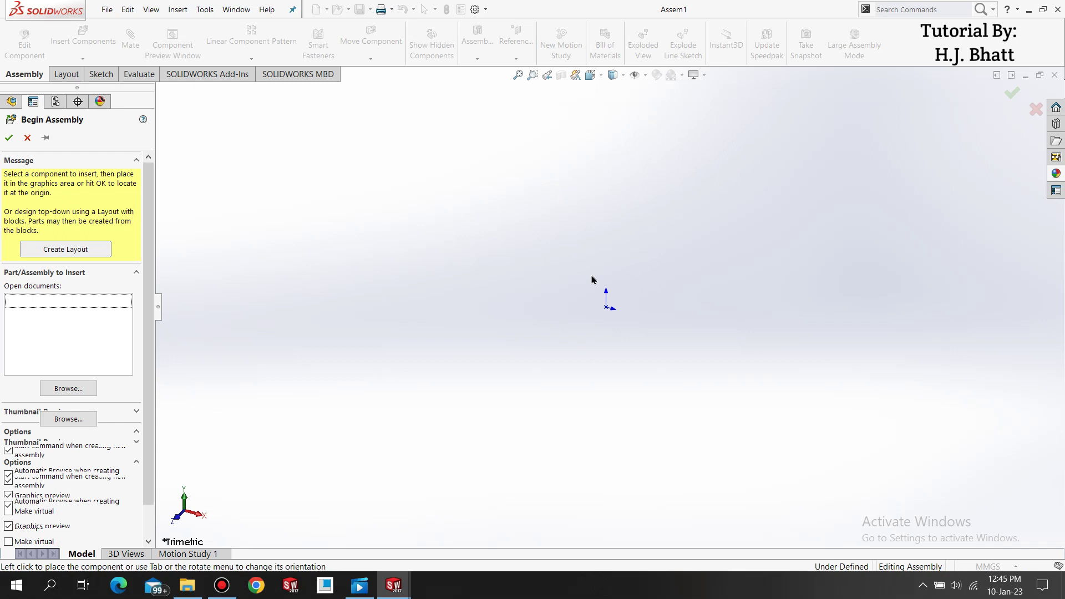
left_click(609, 306)
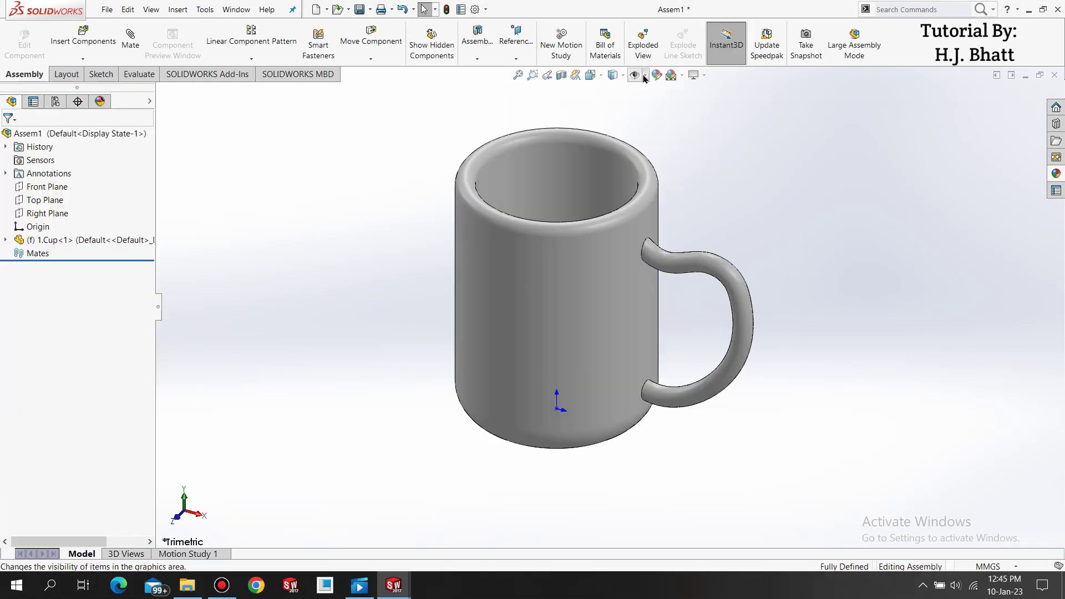
left_click(646, 75)
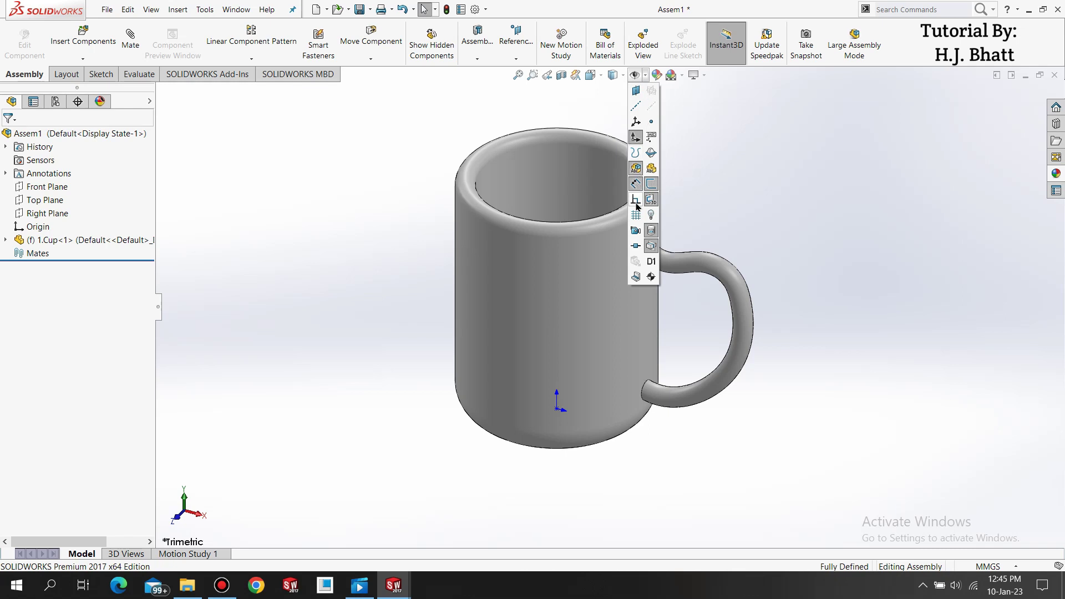
left_click(631, 142)
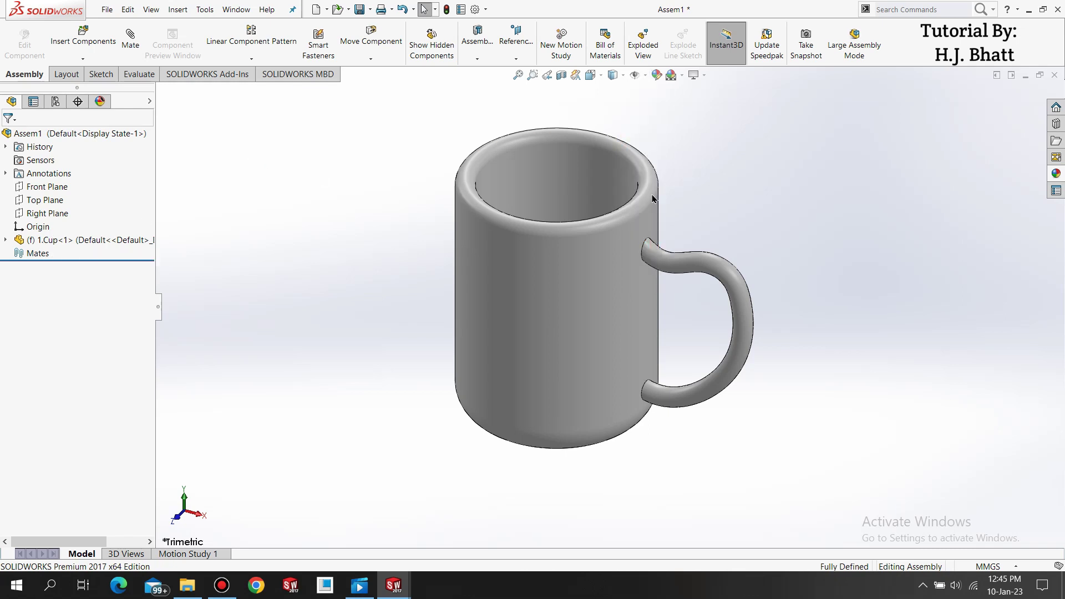
left_click(27, 188)
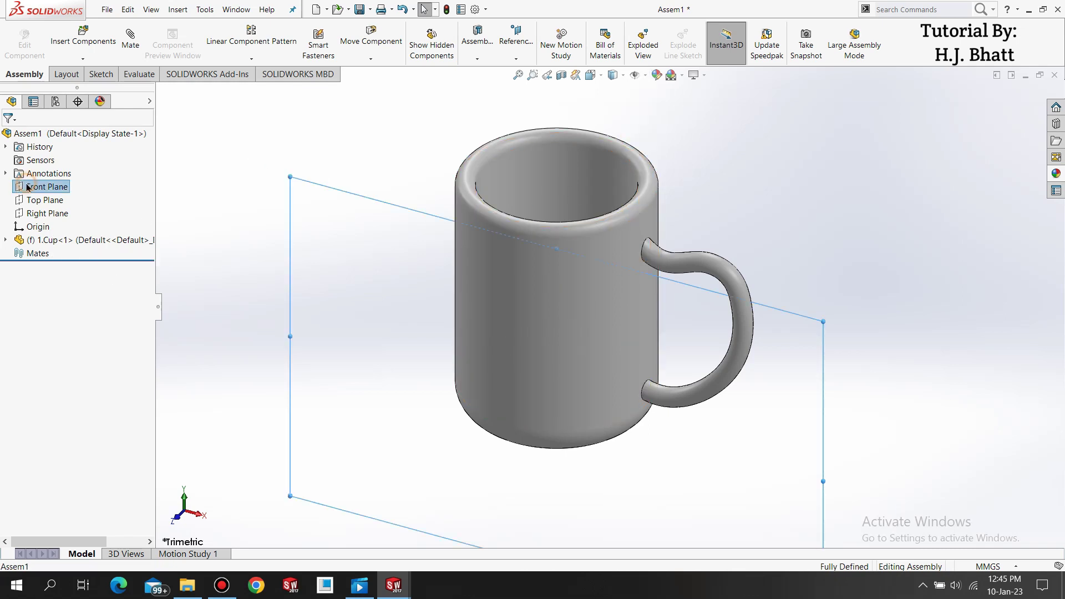
left_click(5, 238)
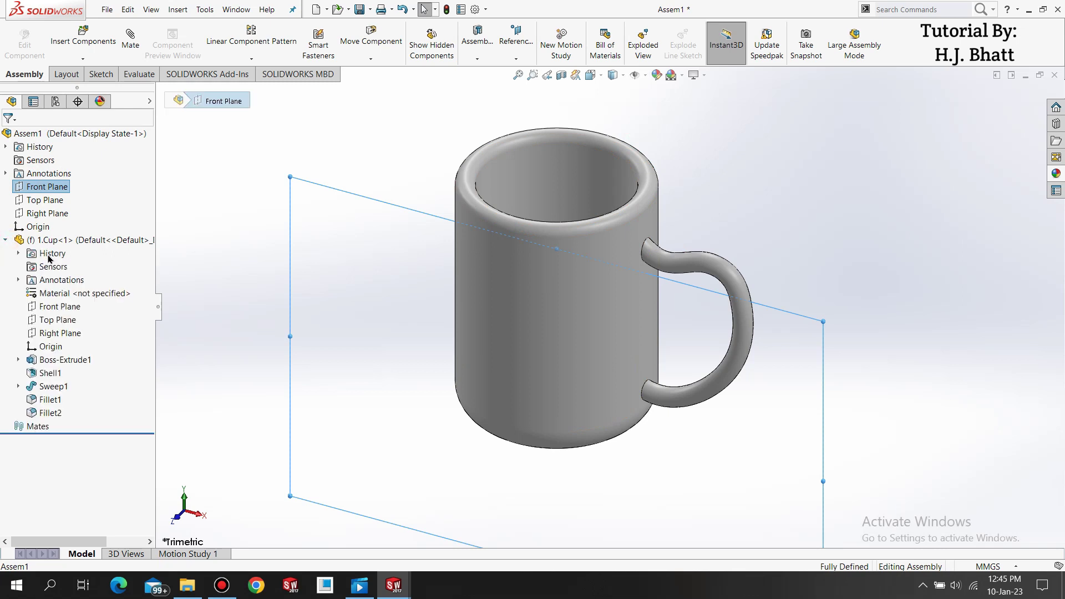
left_click(55, 309)
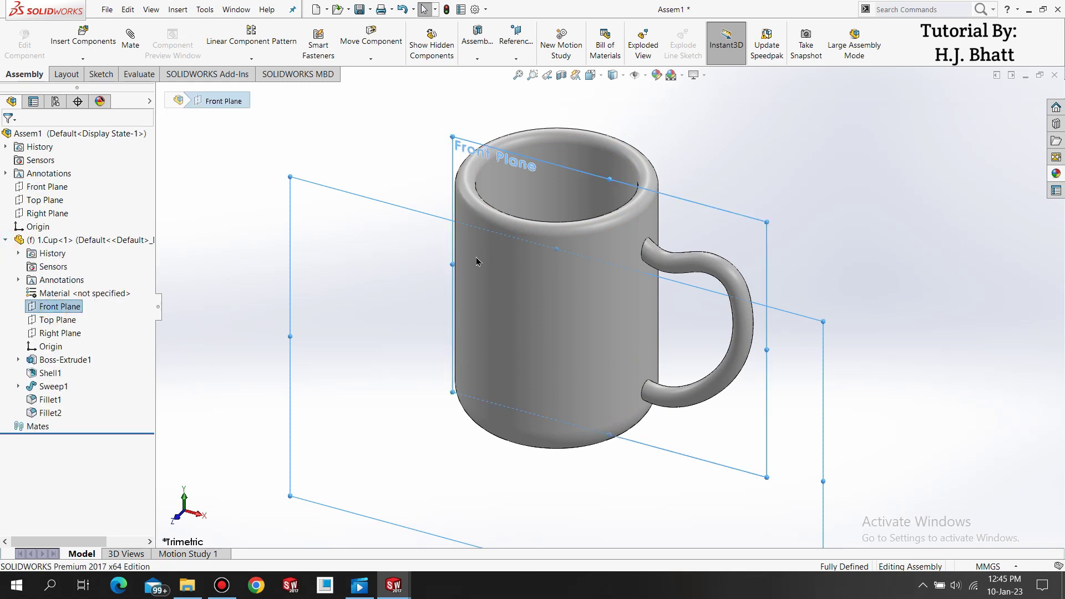
middle_click_drag(418, 238, 480, 244)
left_click(229, 243)
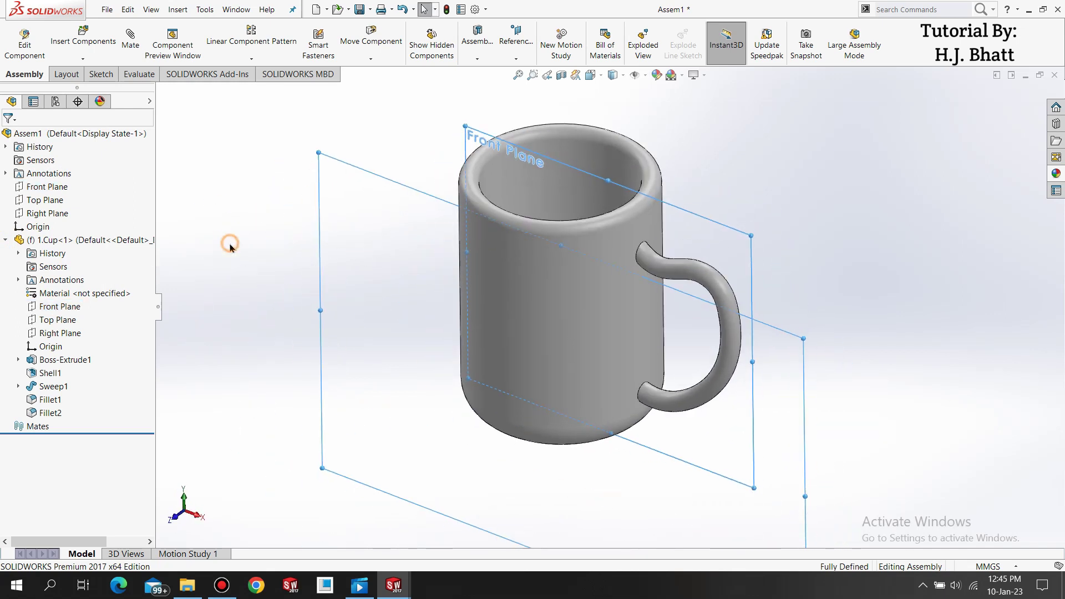
right_click(125, 201)
left_click(154, 209)
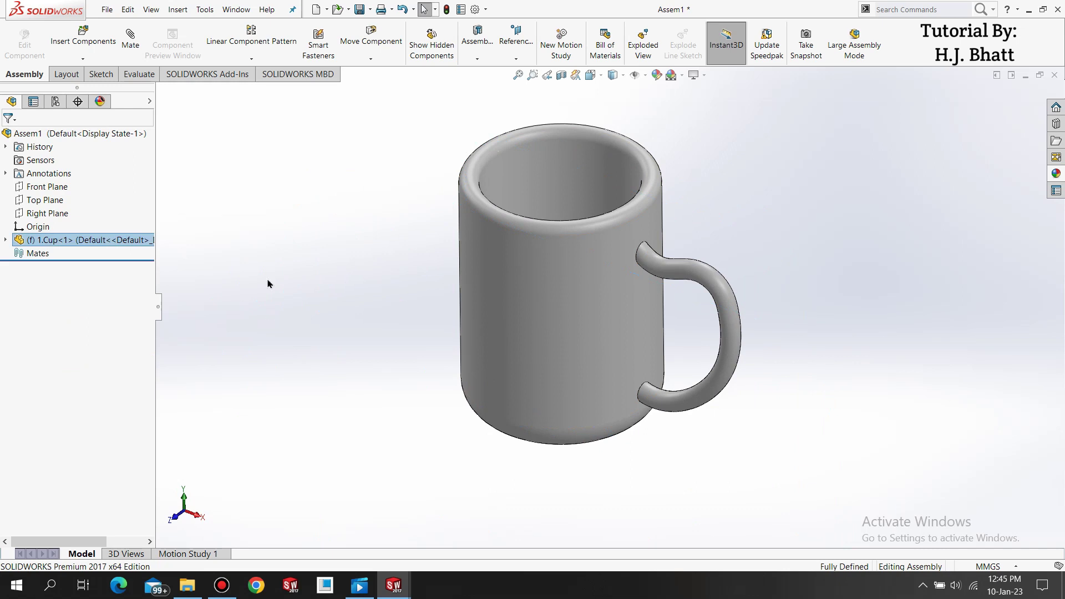
left_click(468, 309)
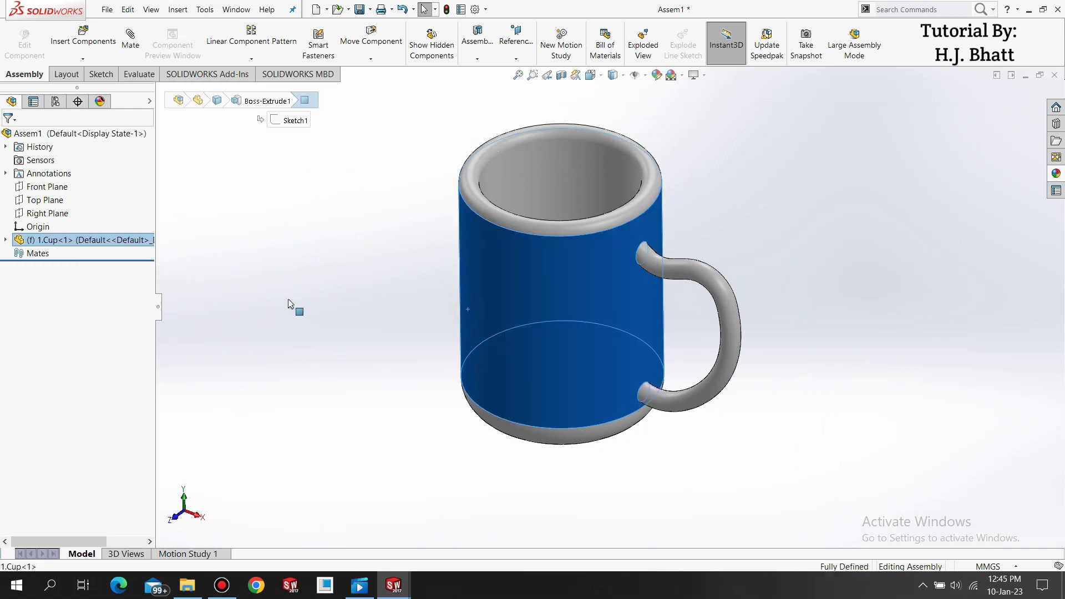
left_click(309, 243)
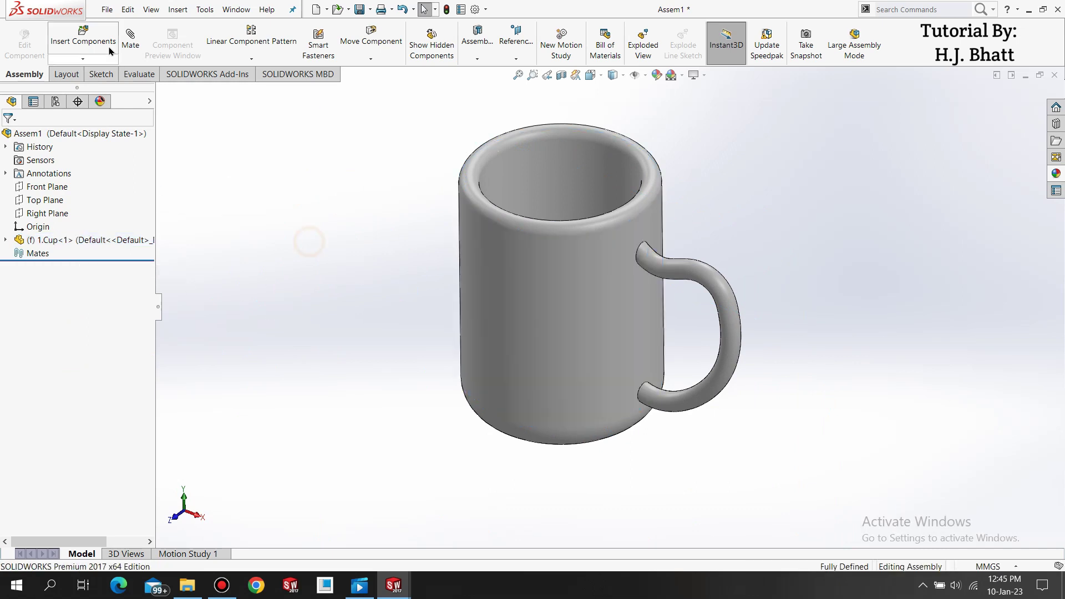
left_click(139, 39)
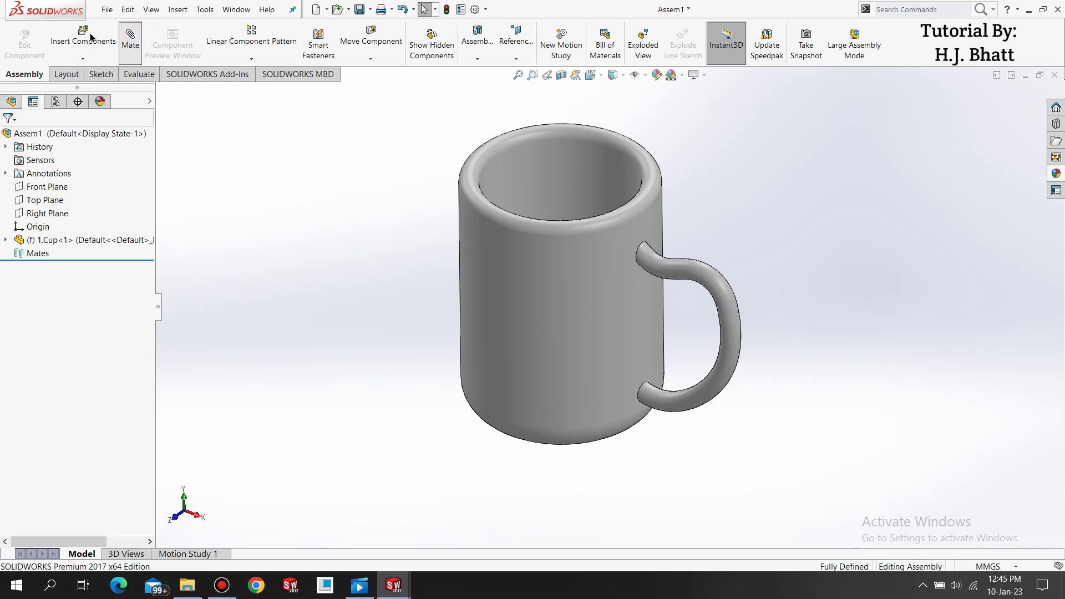
Insert 2.B_Layer beside the mug and select its side face for mating.
left_click(27, 138)
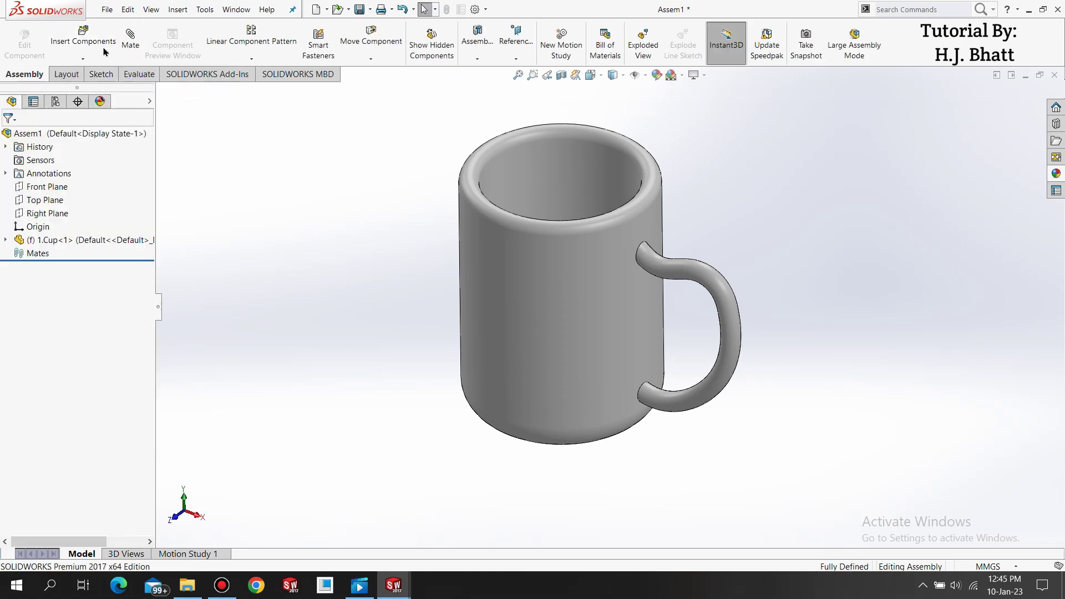
left_click(84, 35)
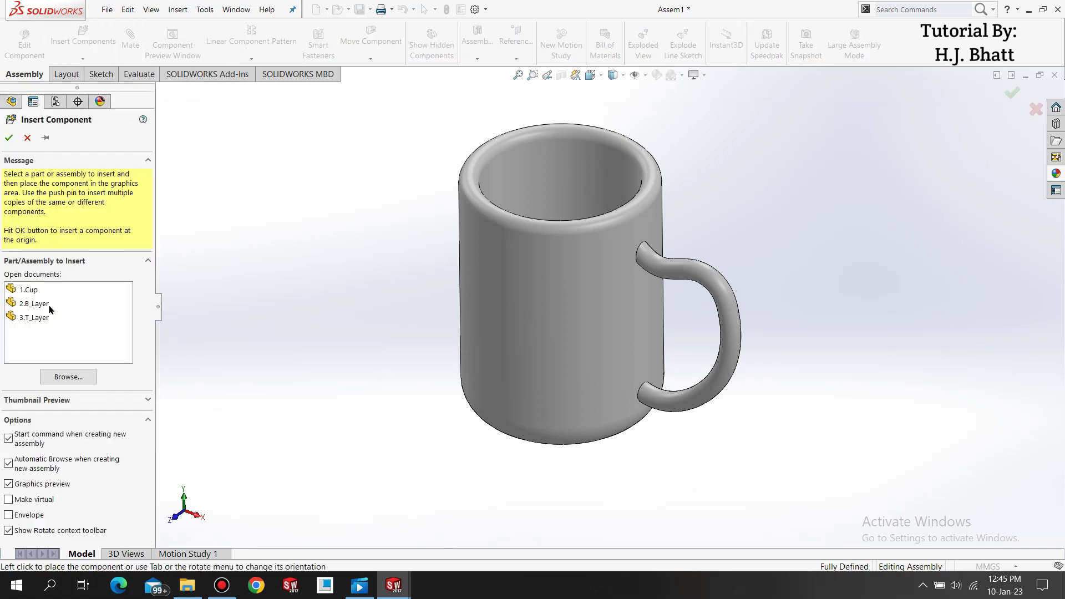
left_click(33, 303)
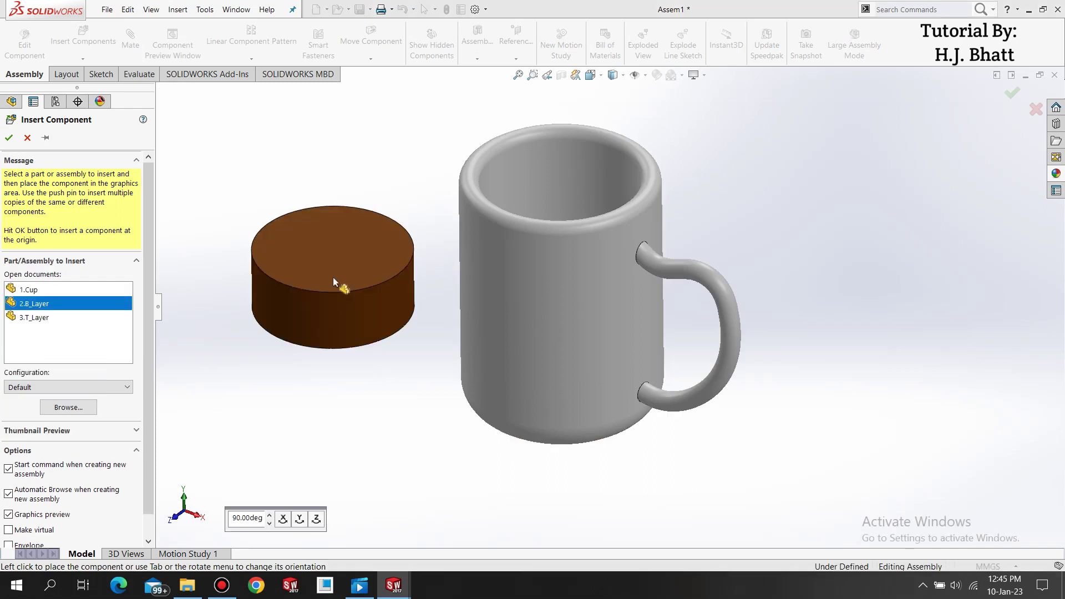
left_click(348, 253)
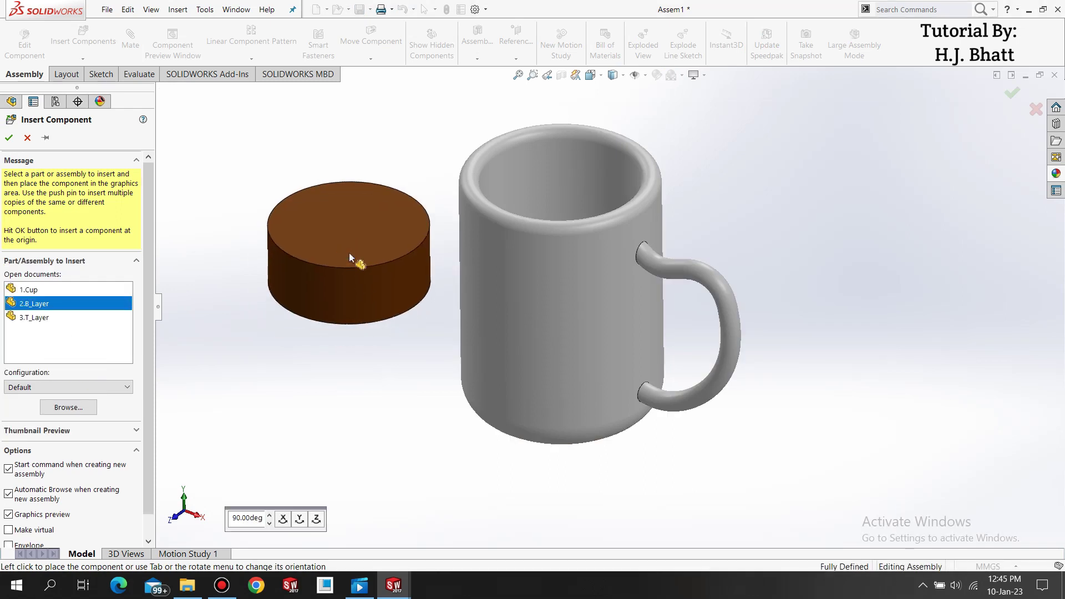
left_click(327, 289)
Mate the brown layer concentric with the cup's inner wall and coincident with its inner floor.
left_click(537, 181)
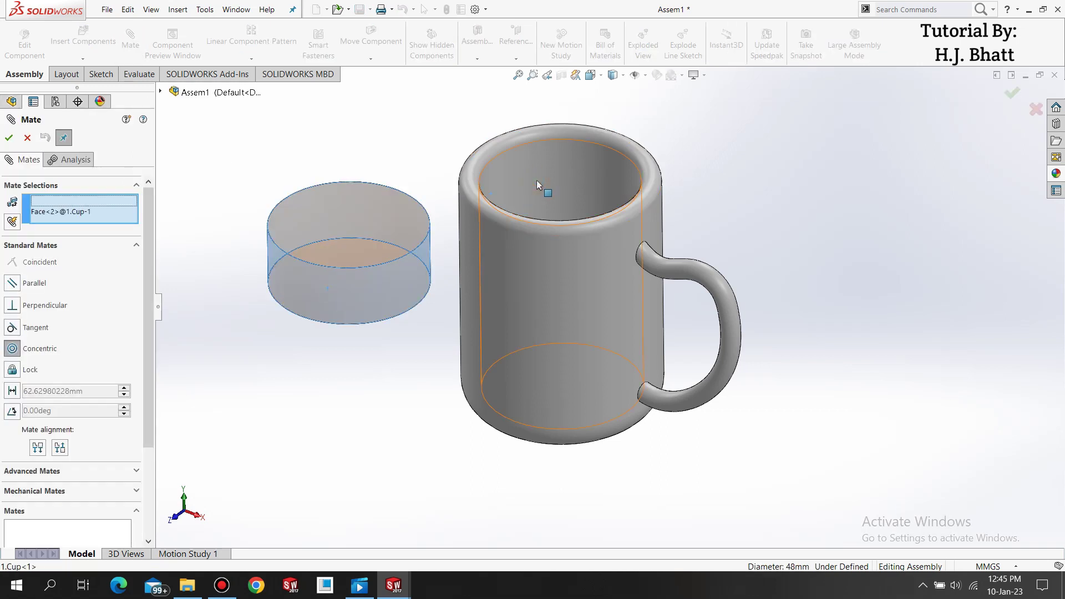
right_click(537, 183)
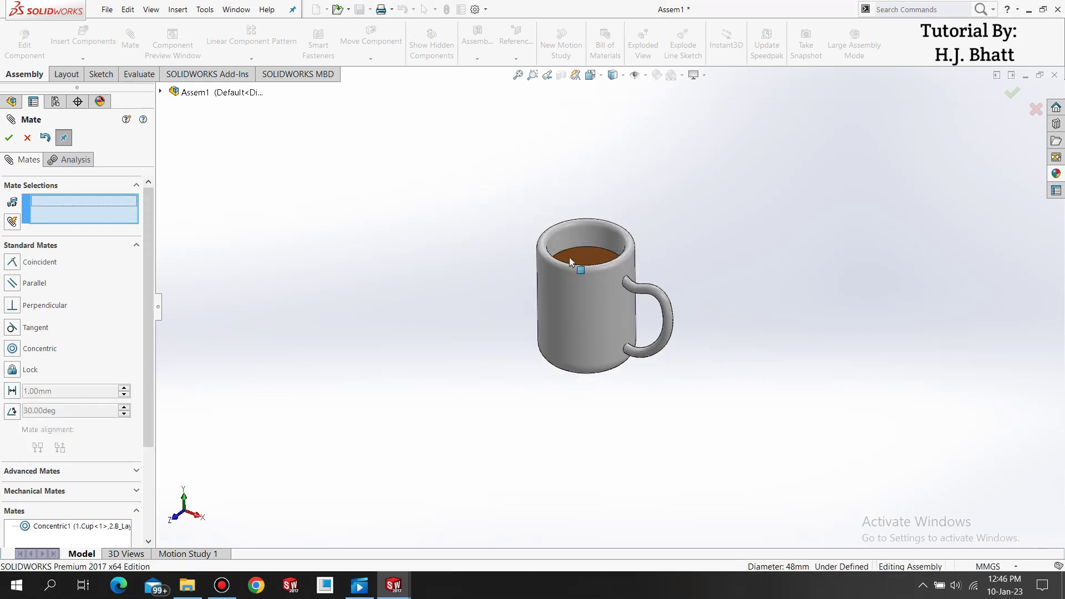
left_click_drag(556, 226, 586, 33)
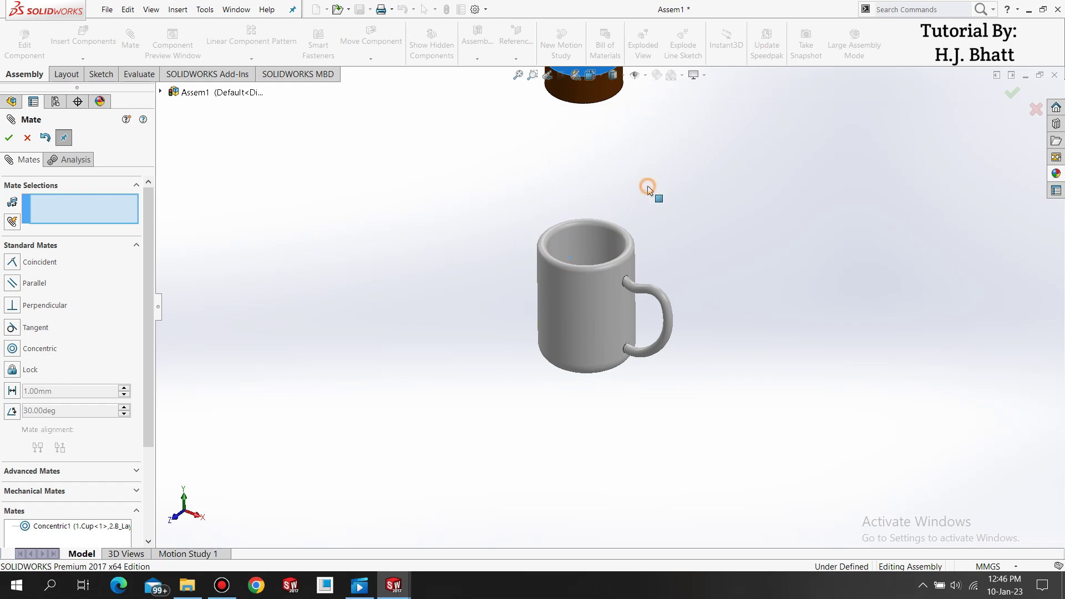
middle_click_drag(639, 218, 564, 262)
left_click(613, 142)
left_click(563, 263)
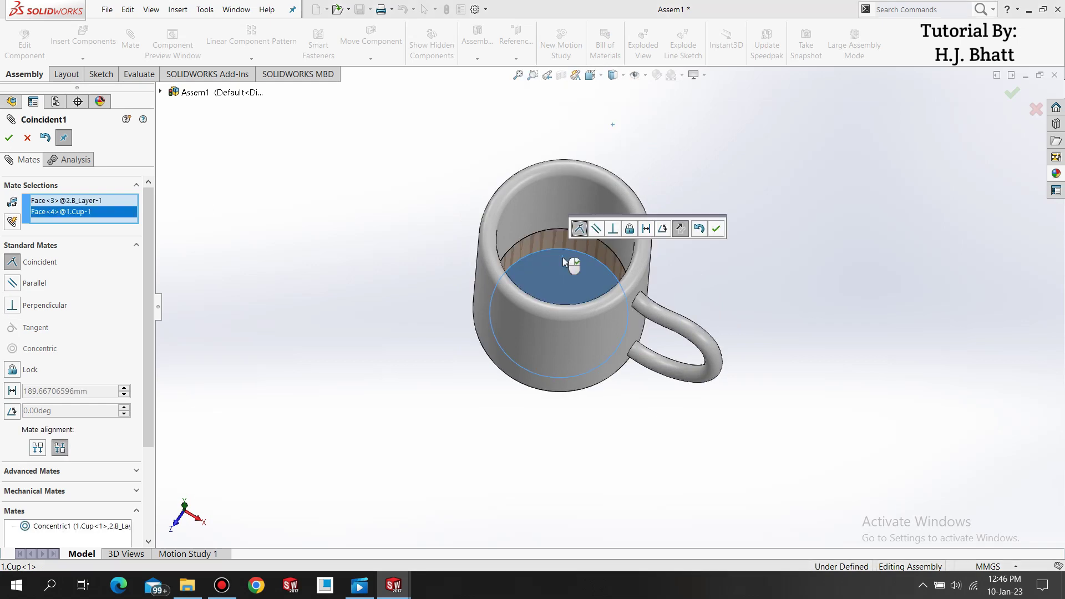
key("Return")
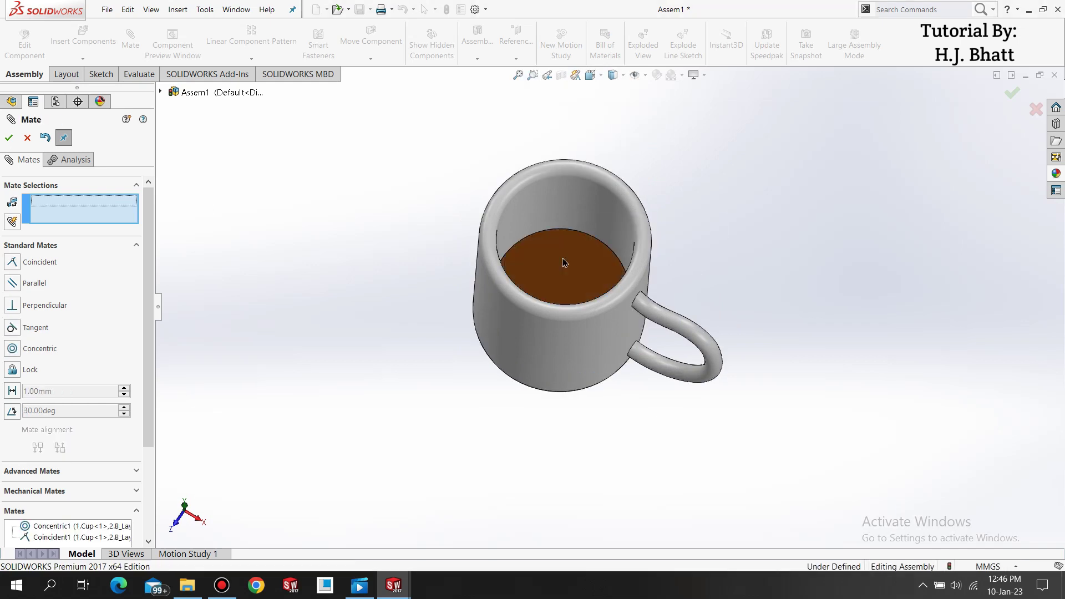
Close the mates and insert 3.T_Layer beside the mug.
left_click(10, 138)
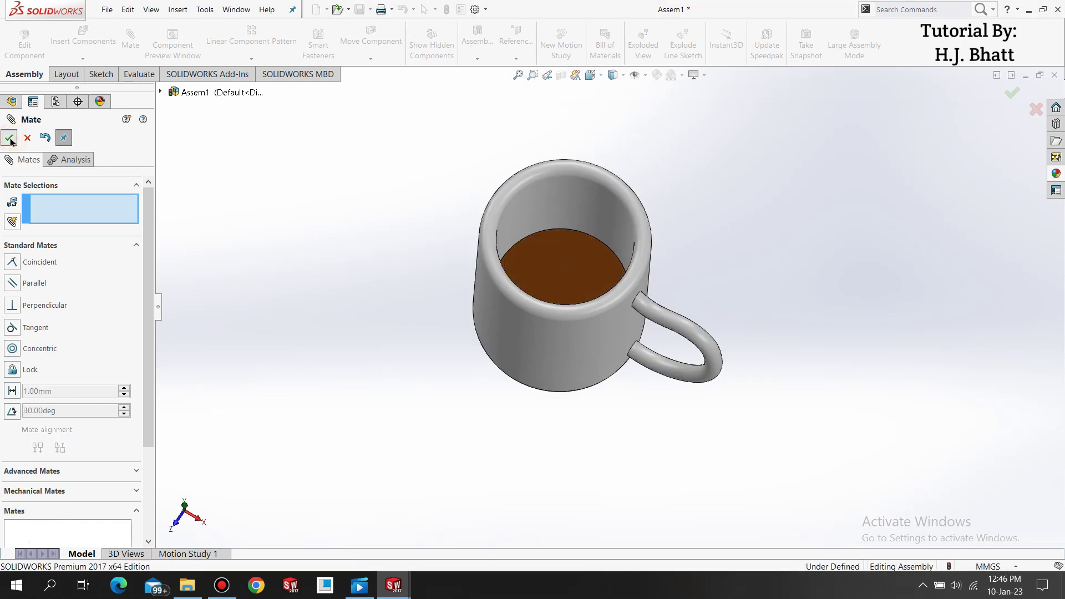
left_click(96, 39)
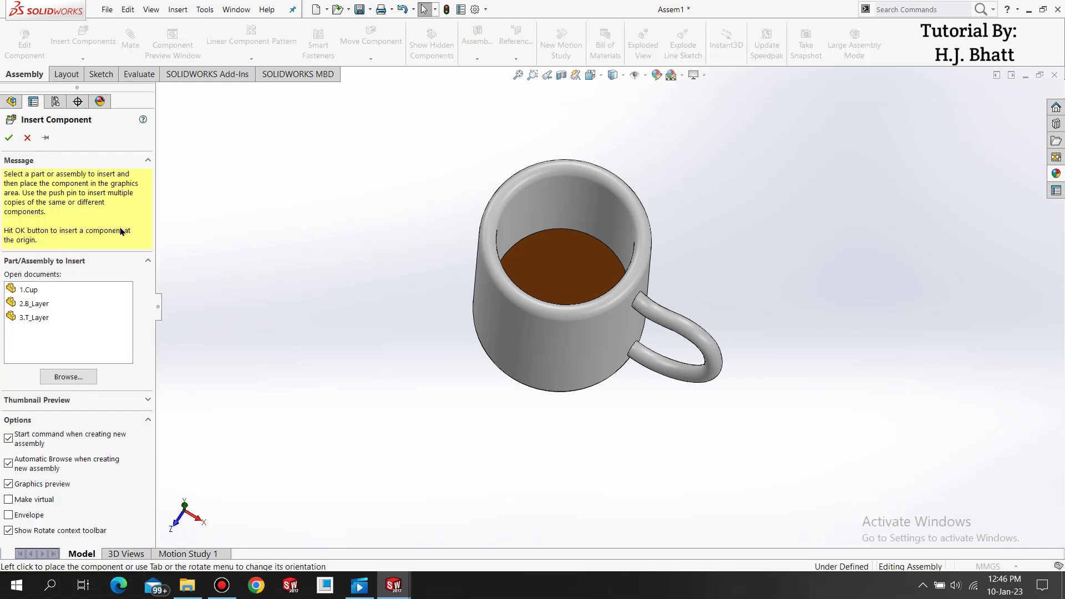
left_click(27, 317)
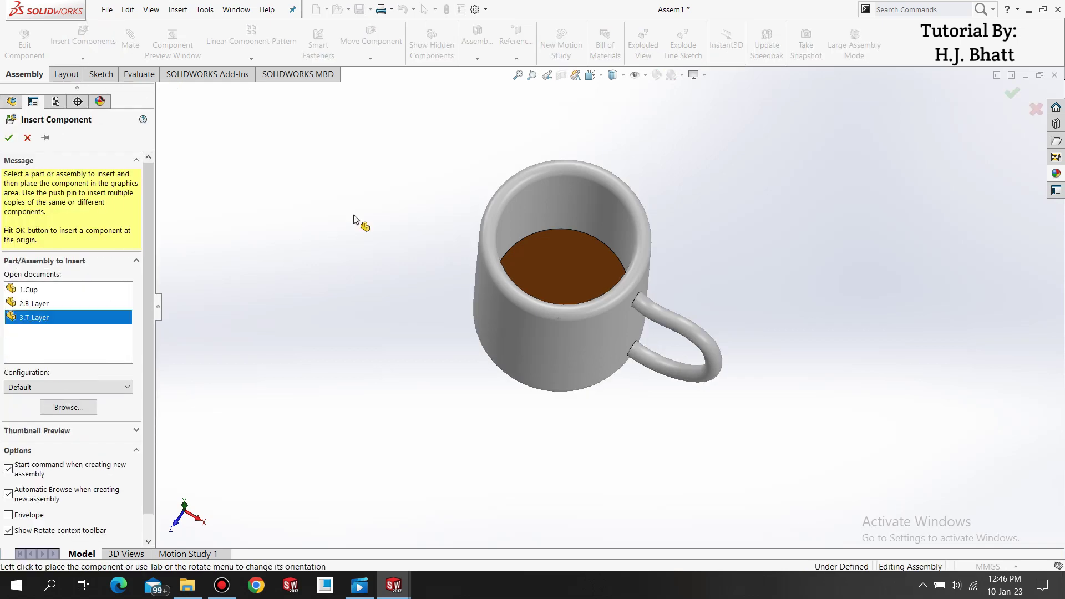
left_click(369, 203)
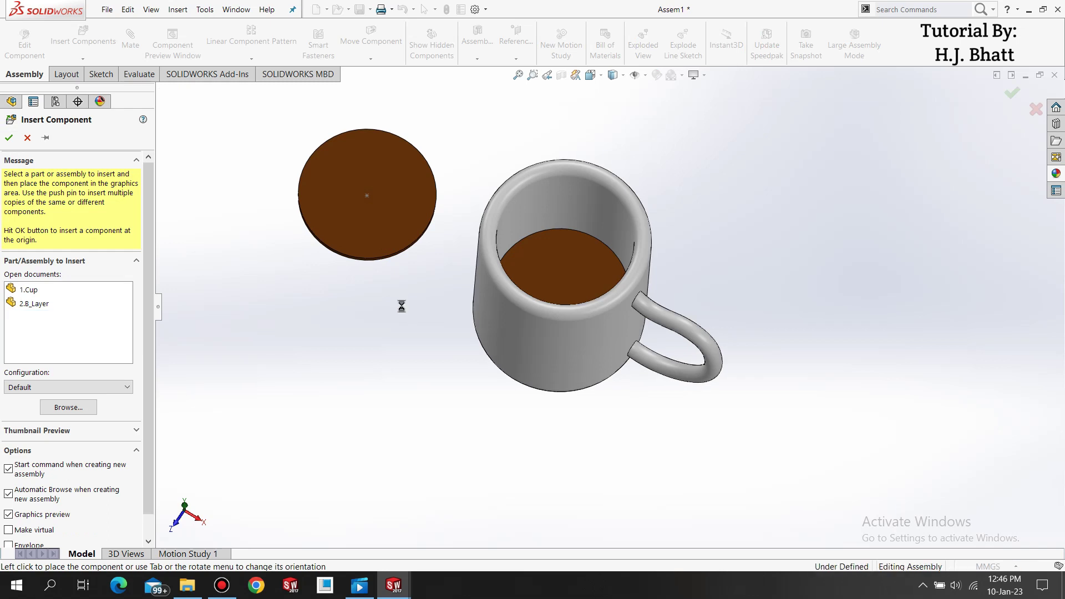
Make the 3.T_Layer disc concentric with the mug's inner wall near the rim.
middle_click_drag(401, 309, 465, 185)
scroll(388, 205, "down", 2)
scroll(462, 190, "down", 3)
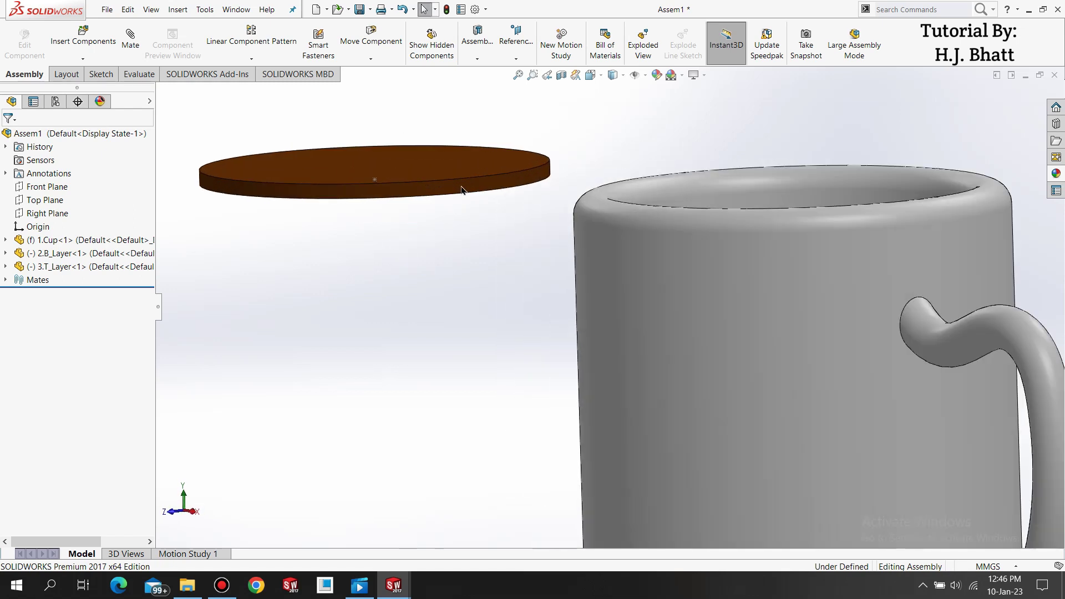
left_click(459, 191)
left_click(753, 201, "ctrl")
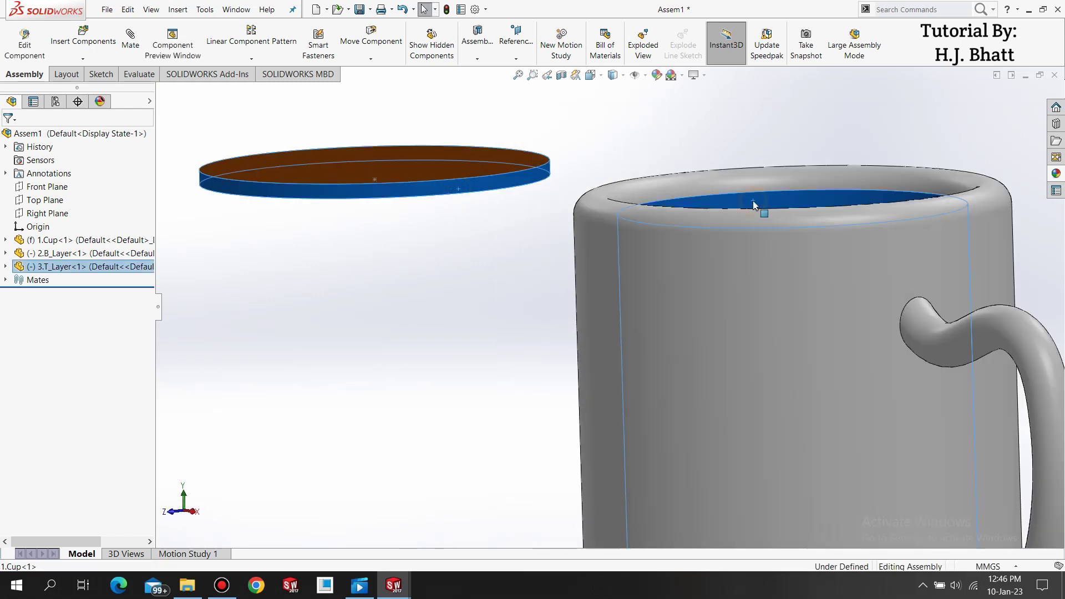
left_click(834, 196)
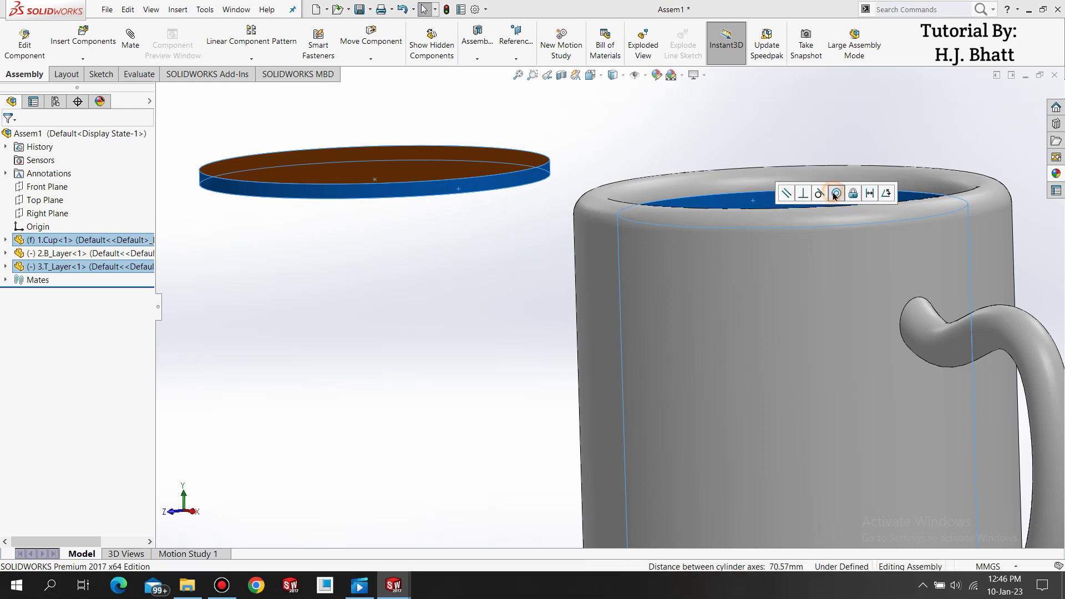
middle_click_drag(728, 237, 732, 277)
scroll(745, 276, "up", 5)
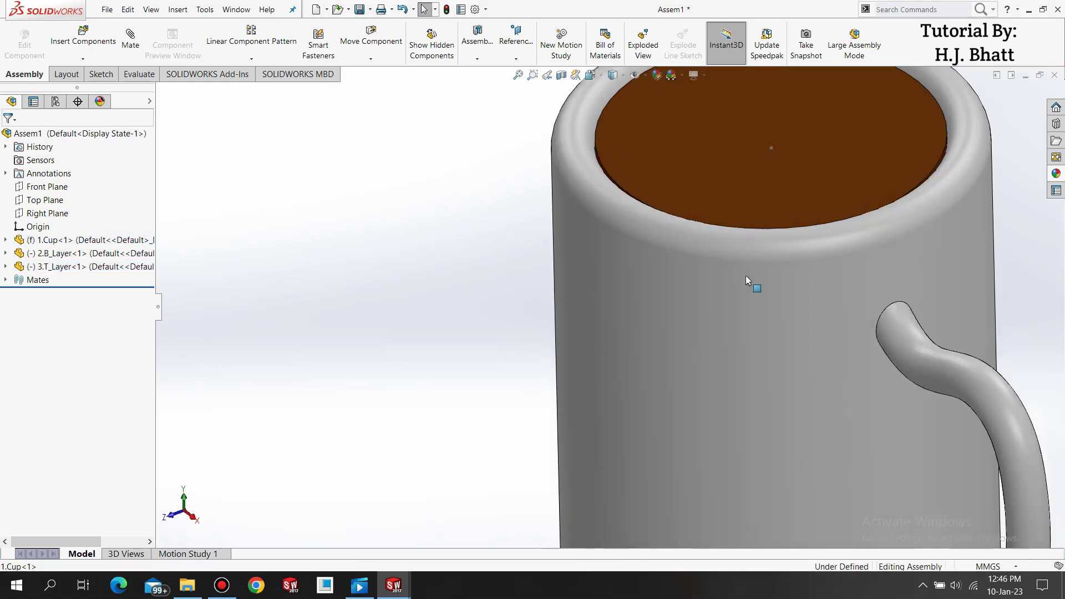
left_click(714, 344)
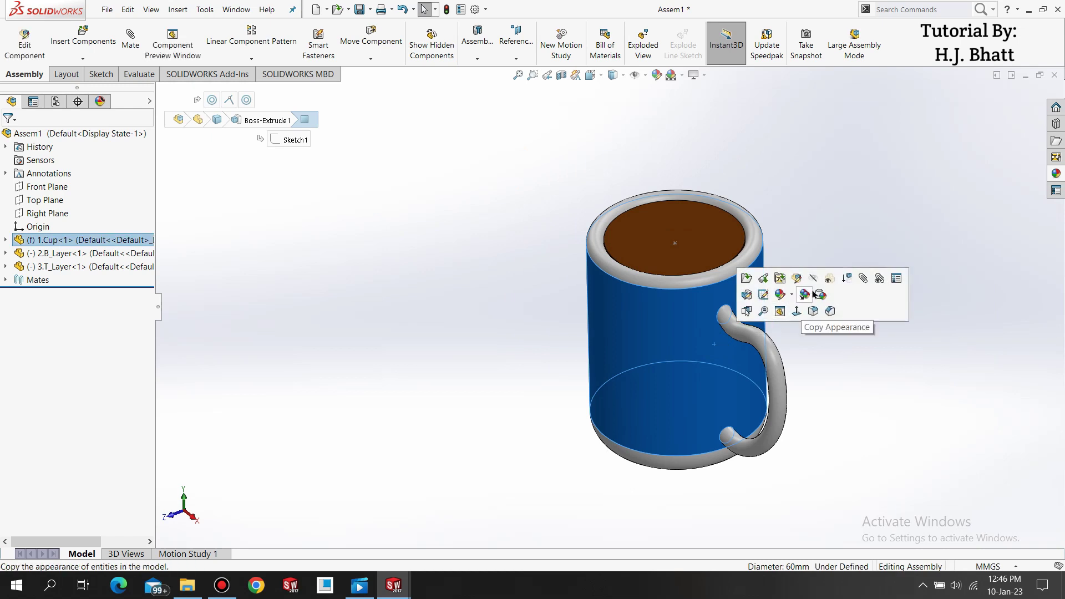
Make the mug transparent to reveal the brown layers inside.
left_click(832, 284)
middle_click_drag(843, 311, 914, 435)
left_click(913, 433)
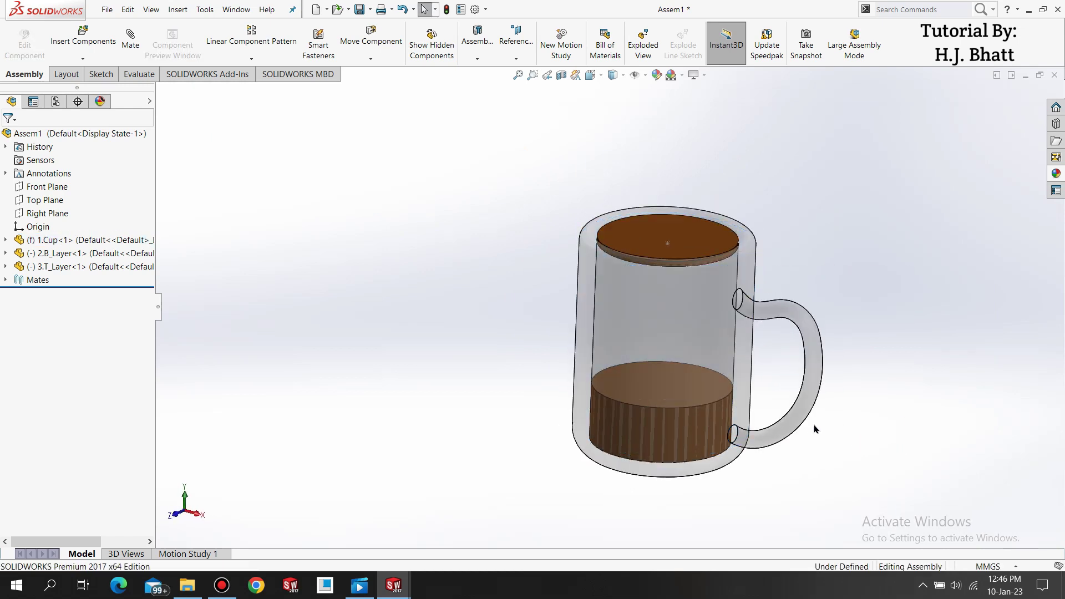
Expand 2.B_Layer and its Sweep1 in the tree and select Sketch2.
left_click(703, 416)
left_click(5, 254)
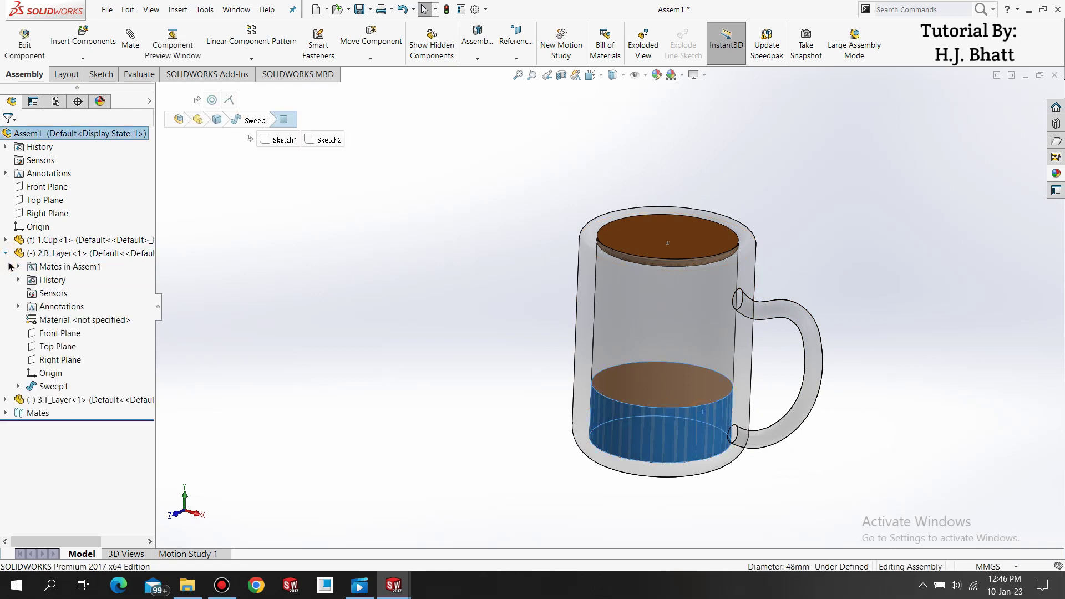
left_click(45, 386)
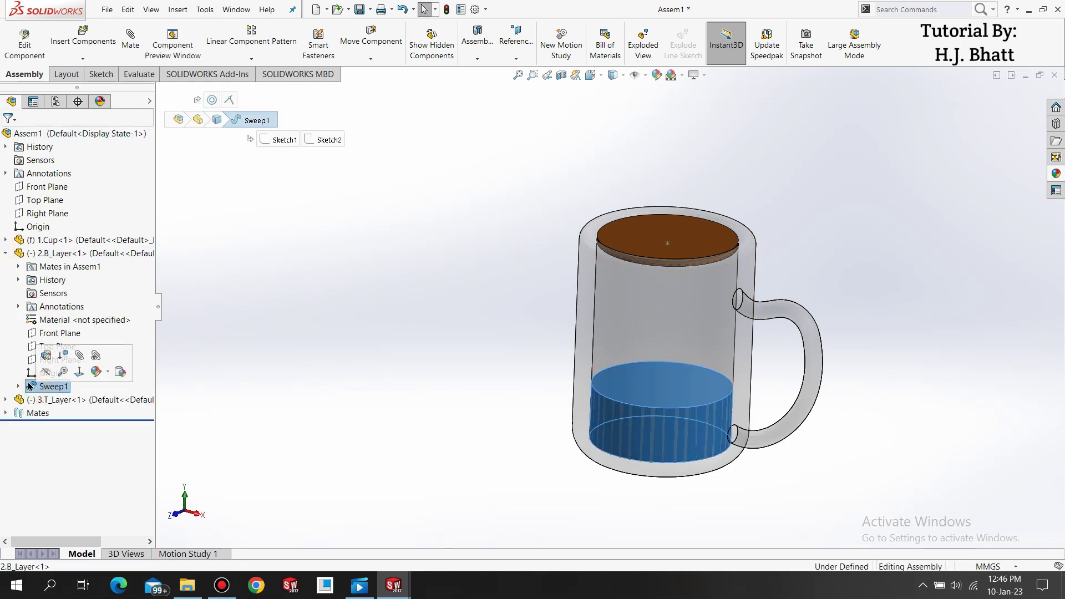
left_click(18, 386)
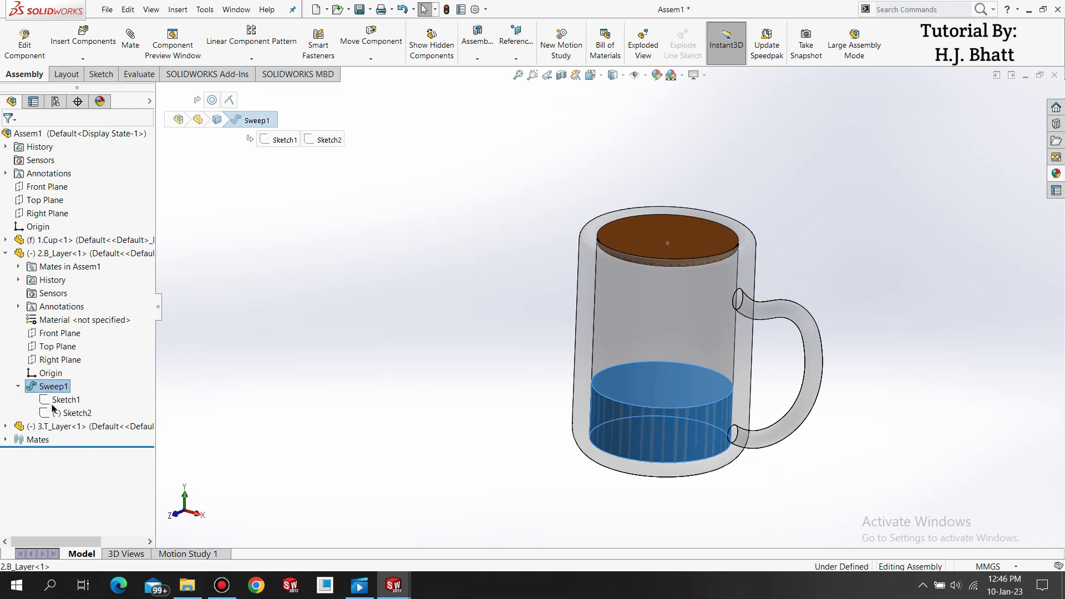
left_click(69, 414)
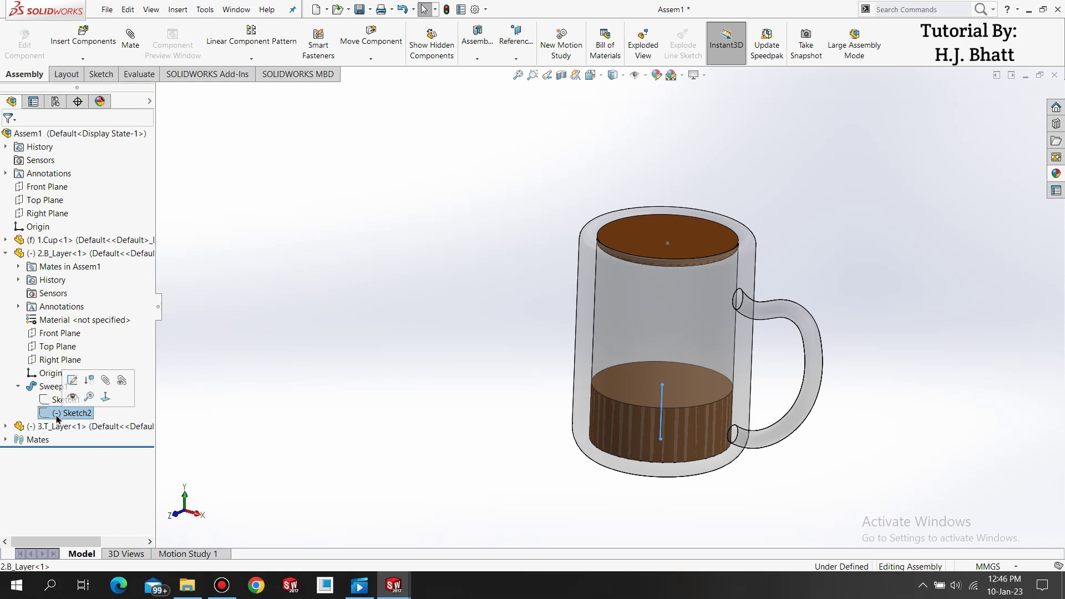
Save the assembly as Assem1 in the Cup Filling Up- YT folder and start editing Sketch2.
left_click(71, 381)
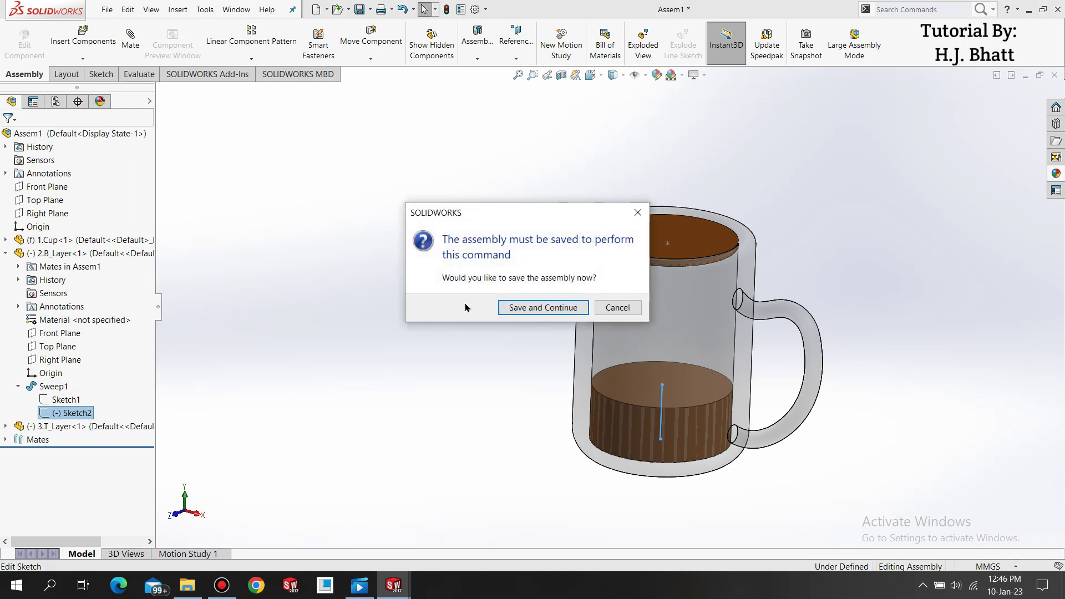
left_click(534, 308)
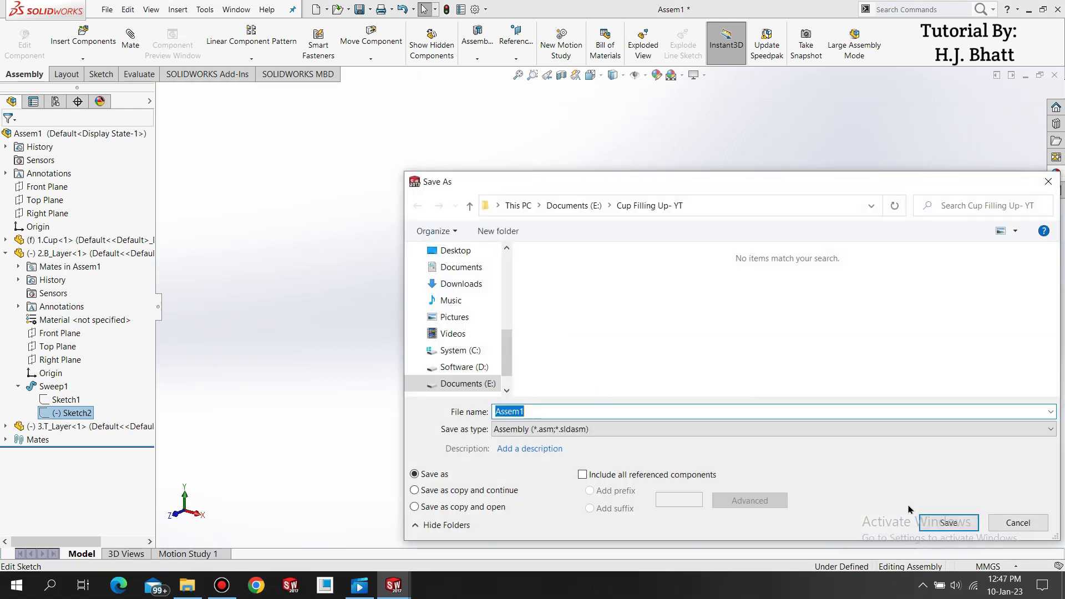
left_click(936, 524)
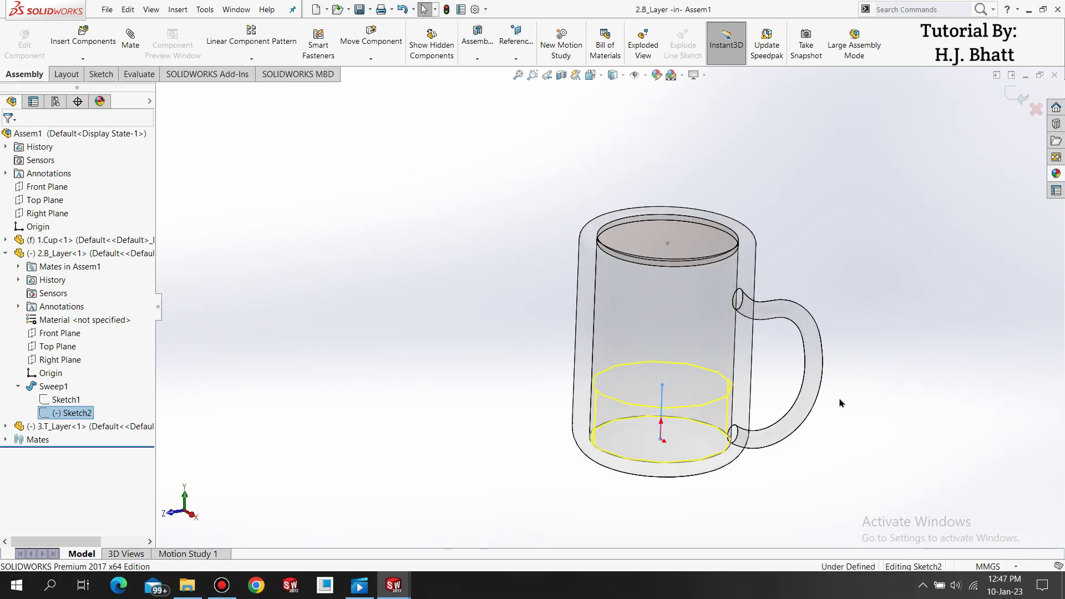
Make the sweep path's top endpoint coincident with the 3.T_Layer origin and exit the sketch.
left_click(662, 386)
mouse_move(662, 386)
middle_mouse_down()
mouse_move(644, 307)
mouse_move(689, 324)
middle_mouse_up()
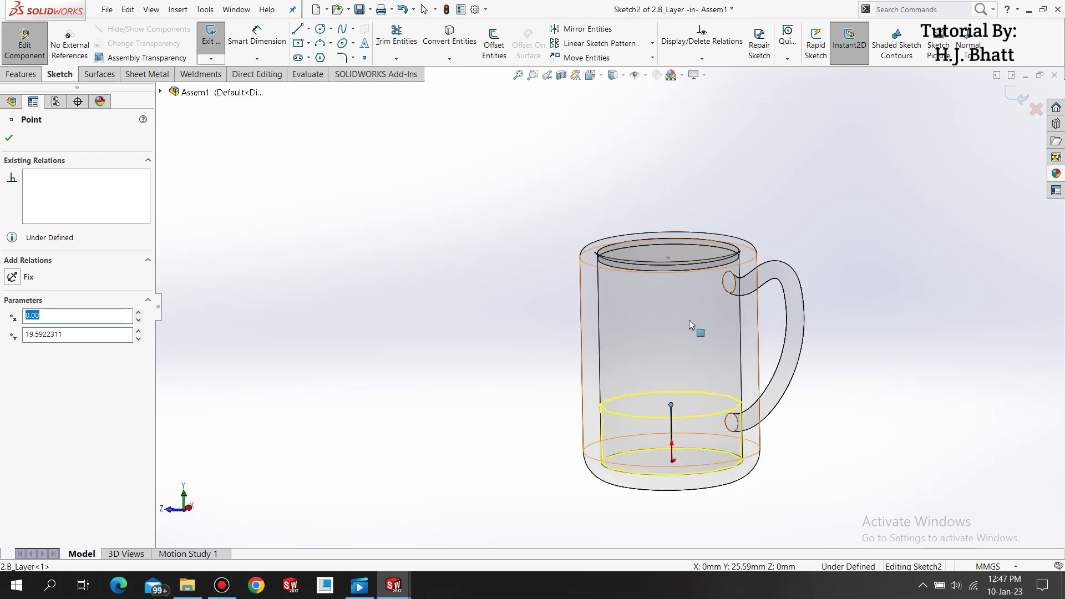
left_click(668, 260)
left_click(668, 259, "ctrl")
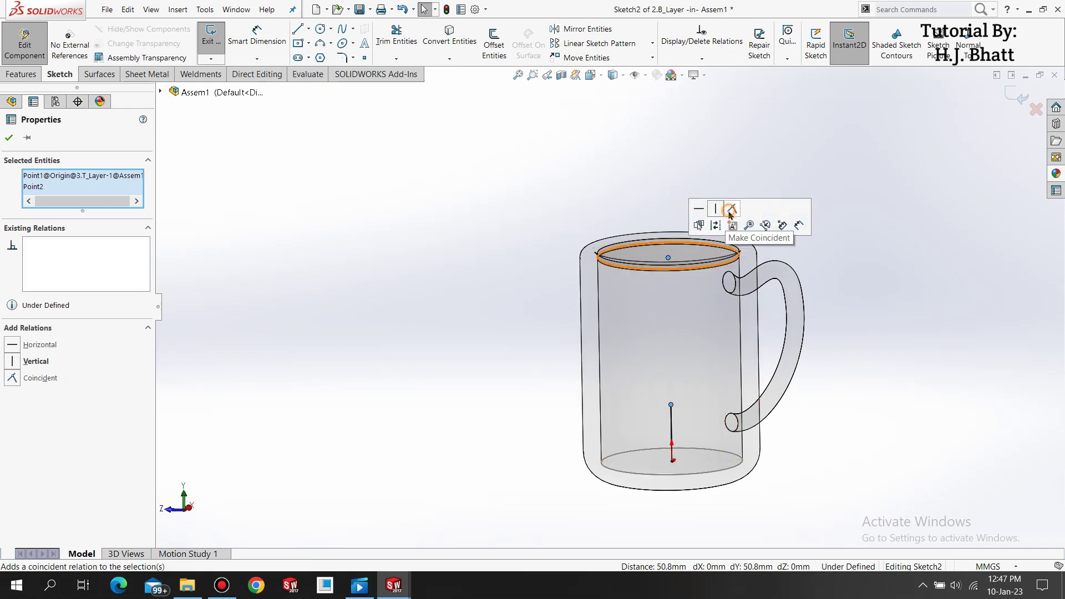
left_click(406, 222)
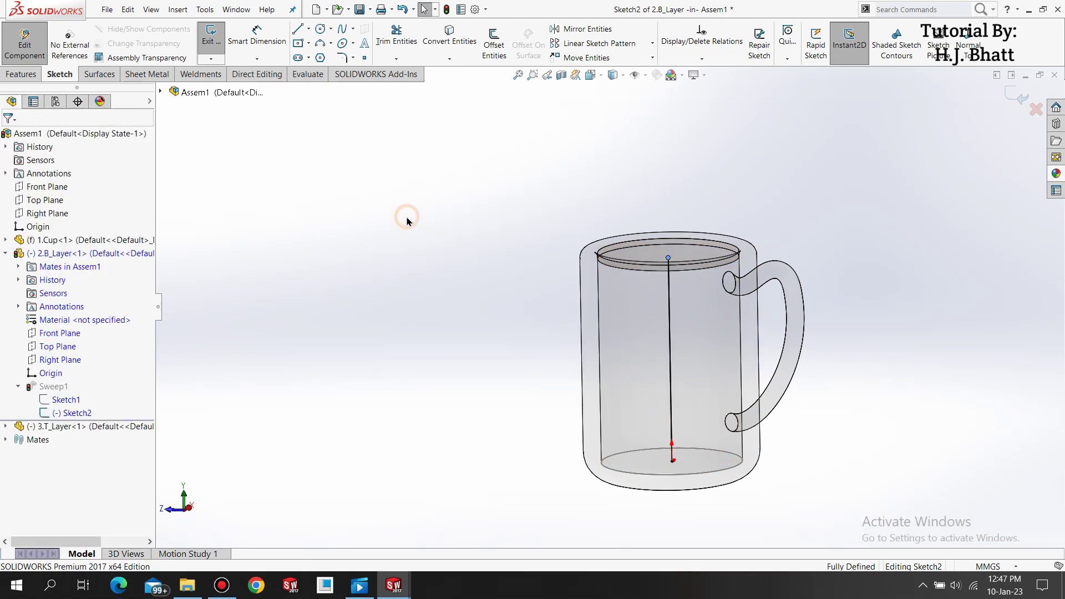
left_click(1002, 93)
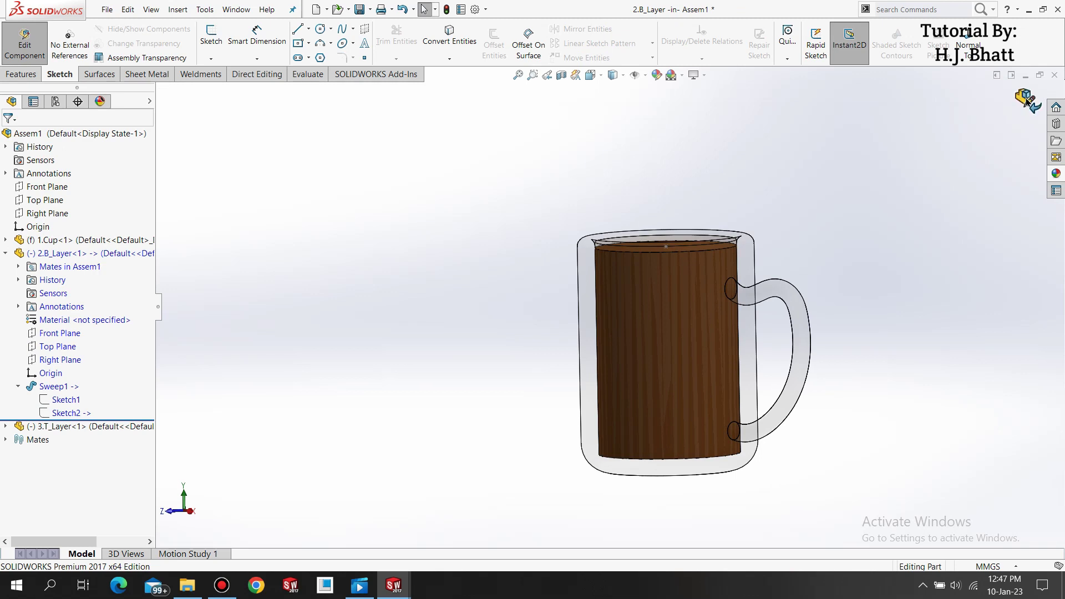
Return to top-level assembly editing and test-drag the top coffee layer down the mug.
left_click(1027, 102)
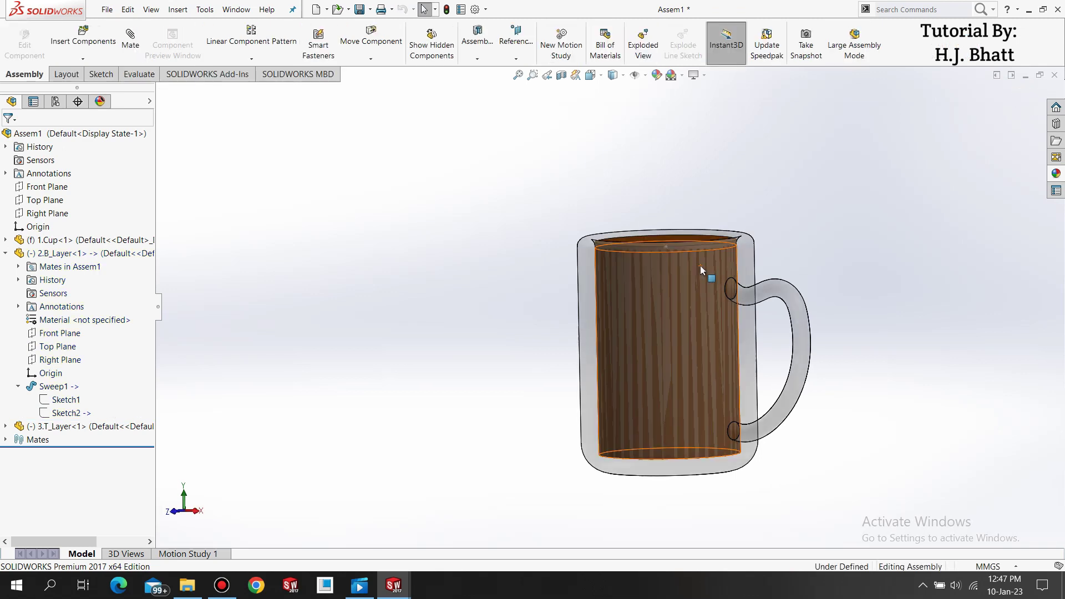
middle_click_drag(691, 293, 694, 332)
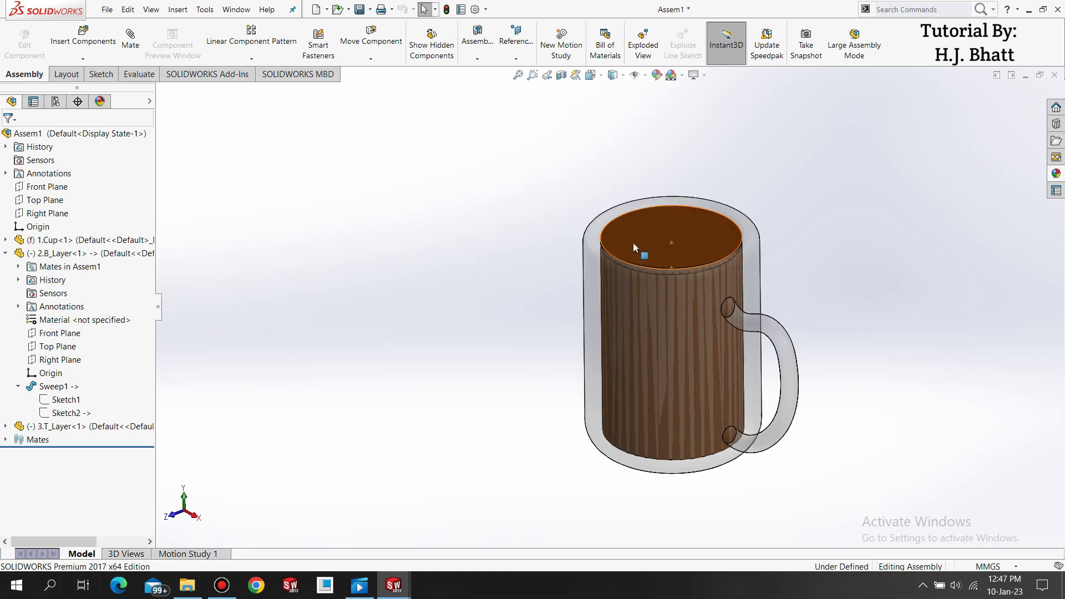
left_click(647, 247)
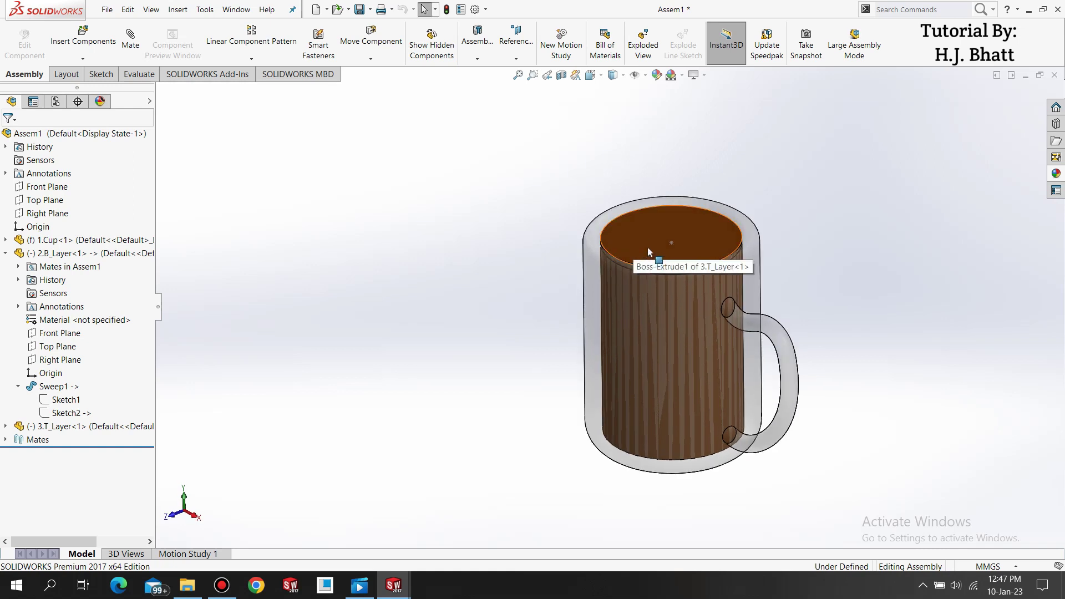
left_click_drag(652, 267, 670, 404)
left_click(477, 337)
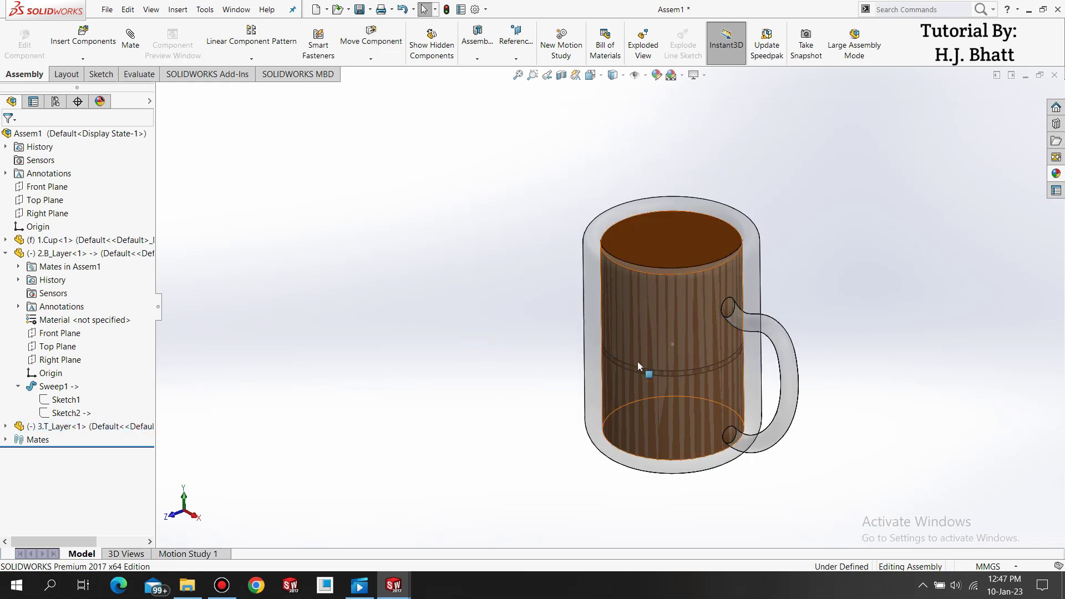
Undo the move, restoring the coffee to half height, and switch to isometric view.
mouse_move(637, 360)
middle_mouse_down()
mouse_move(622, 333)
mouse_move(638, 361)
middle_mouse_up()
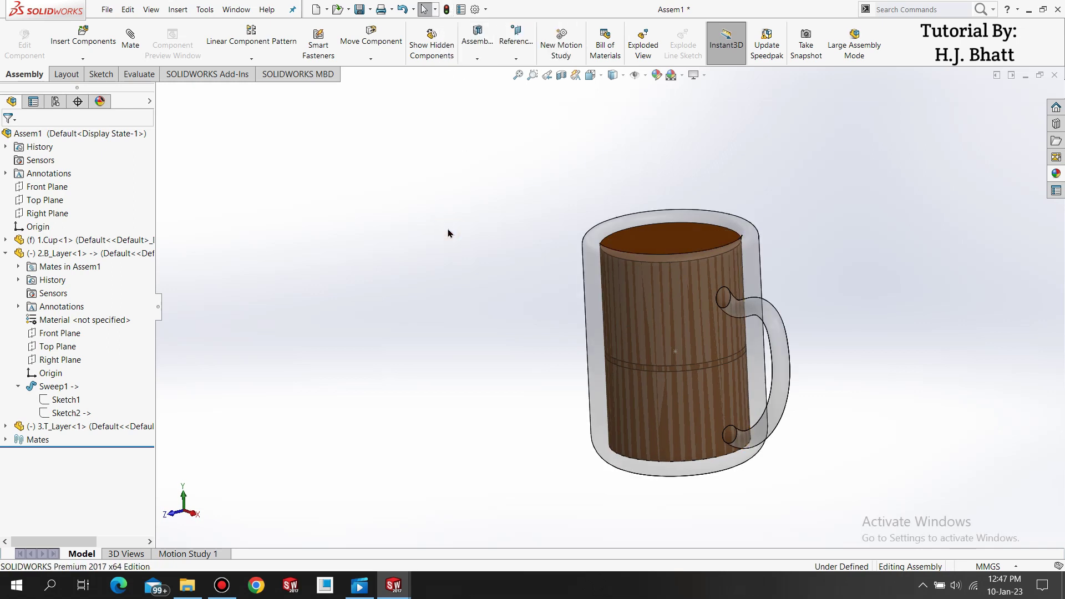
key("ctrl+z")
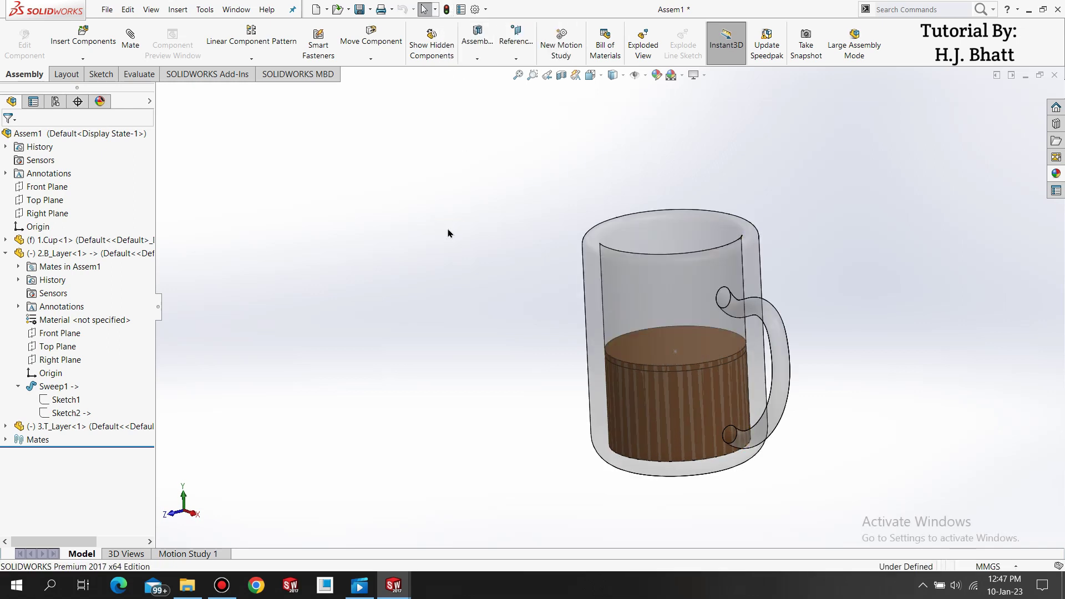
middle_click_drag(604, 336, 764, 353)
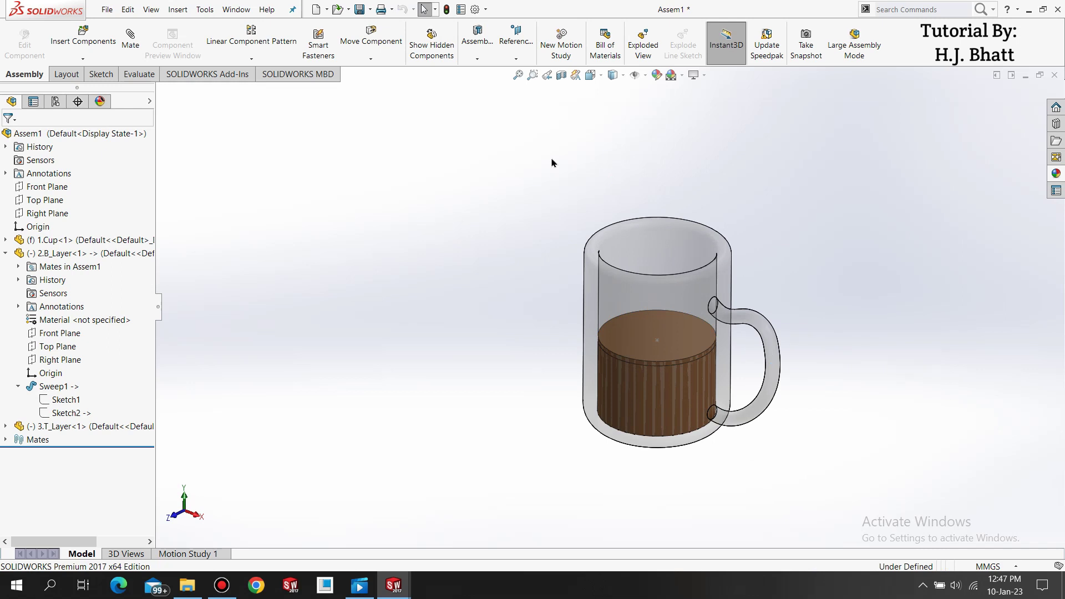
key("ctrl+7")
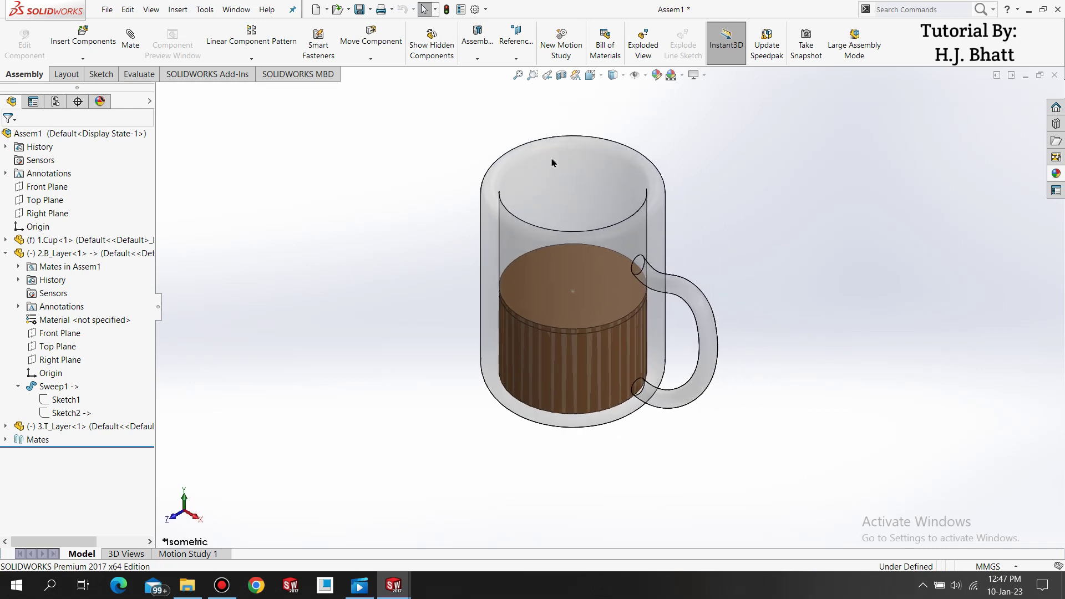
In Motion Study 1, add a constant 5mm/s linear motor on the 3.T_Layer point and top face.
left_click(205, 554)
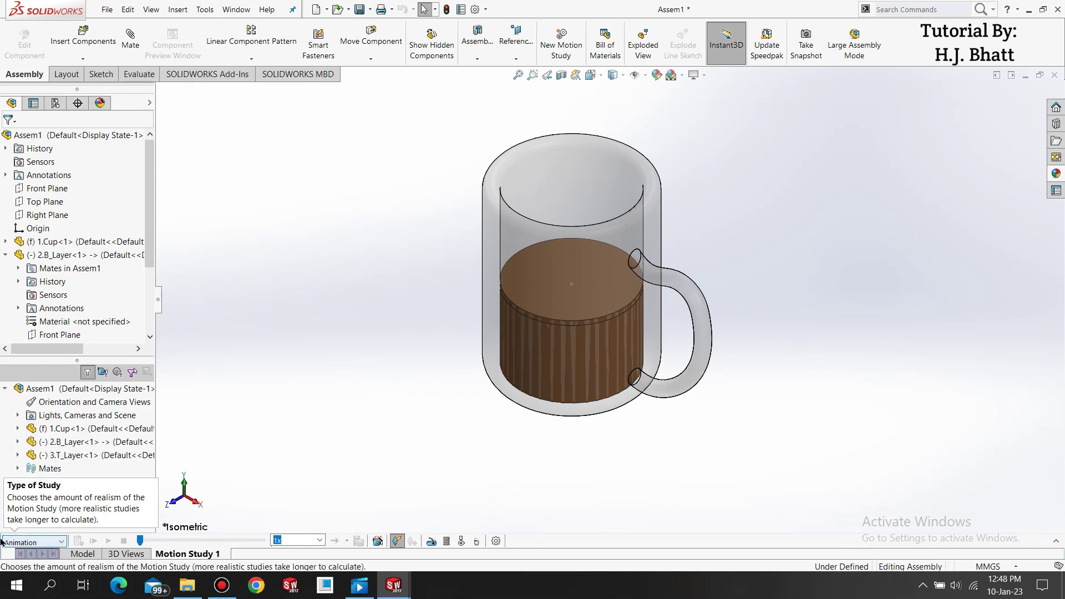
left_click(1056, 541)
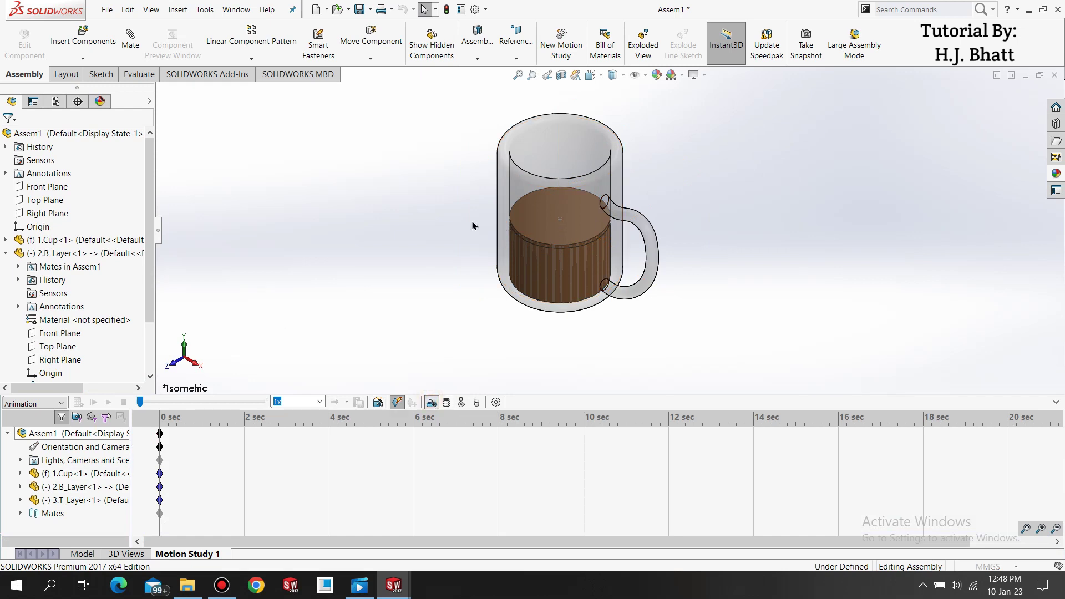
left_click(431, 403)
left_click(28, 198)
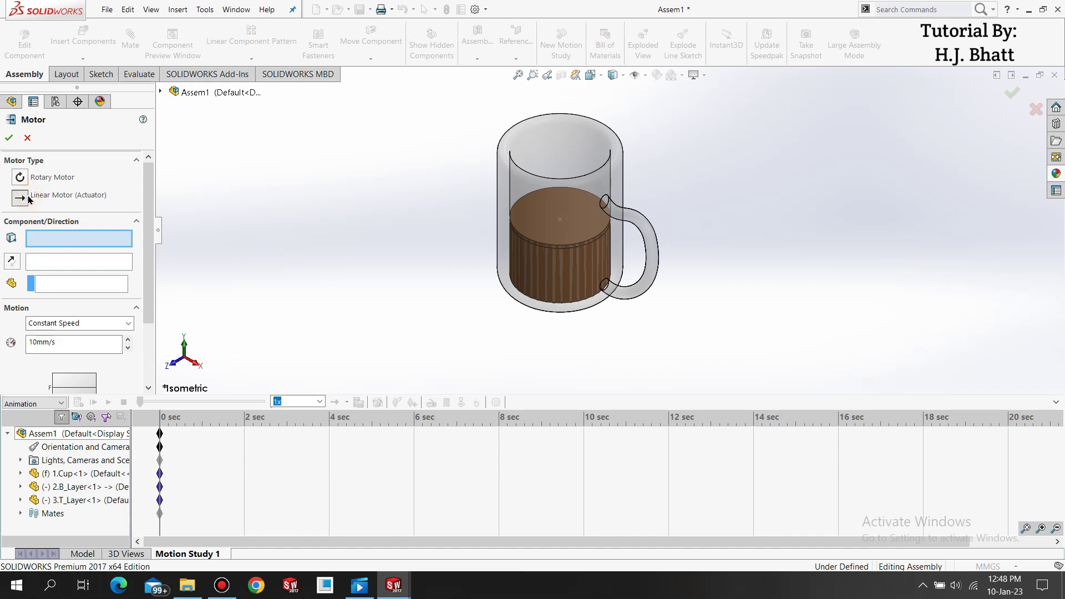
left_click(560, 219)
left_click(543, 219)
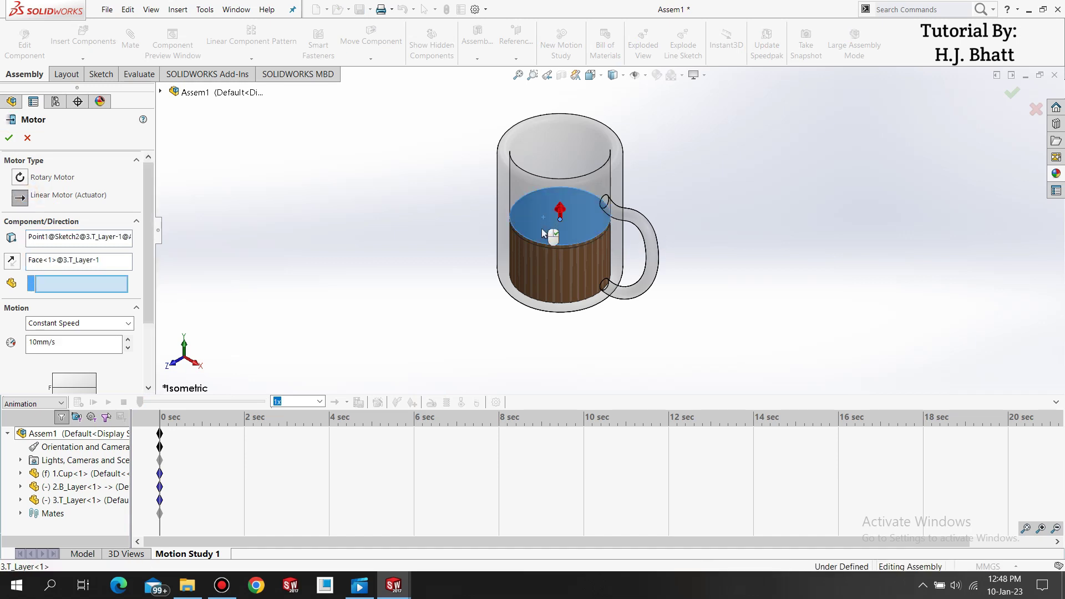
left_click(61, 343)
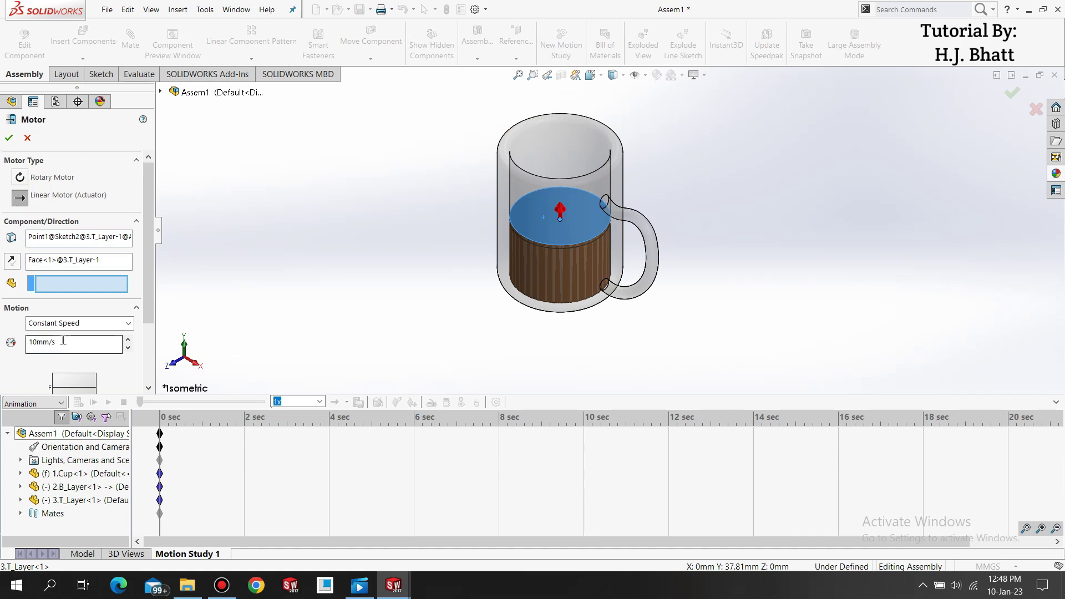
double_click(61, 343)
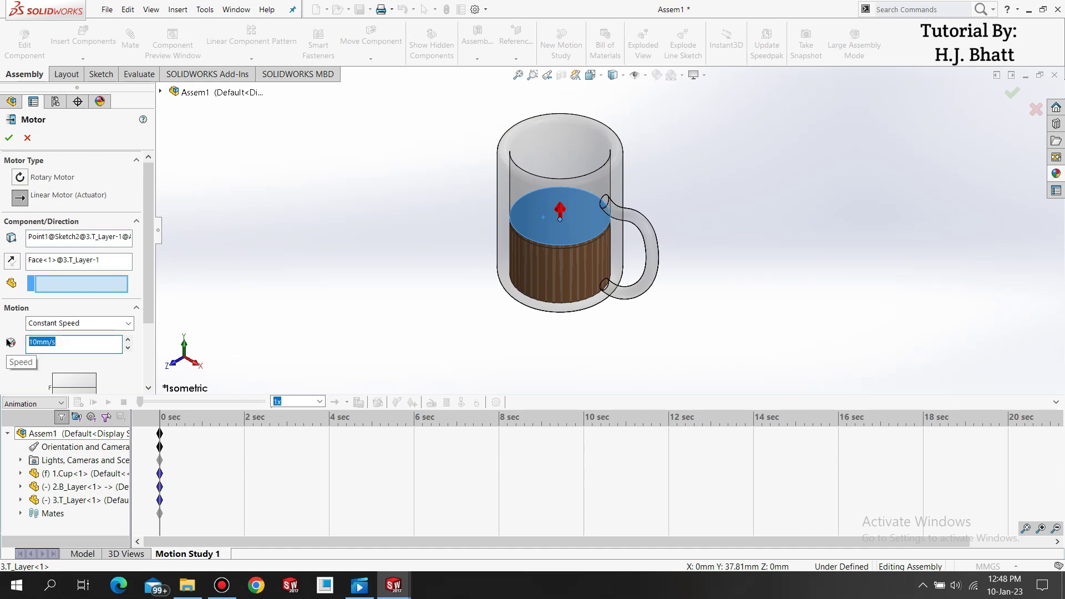
type("5")
left_click(10, 139)
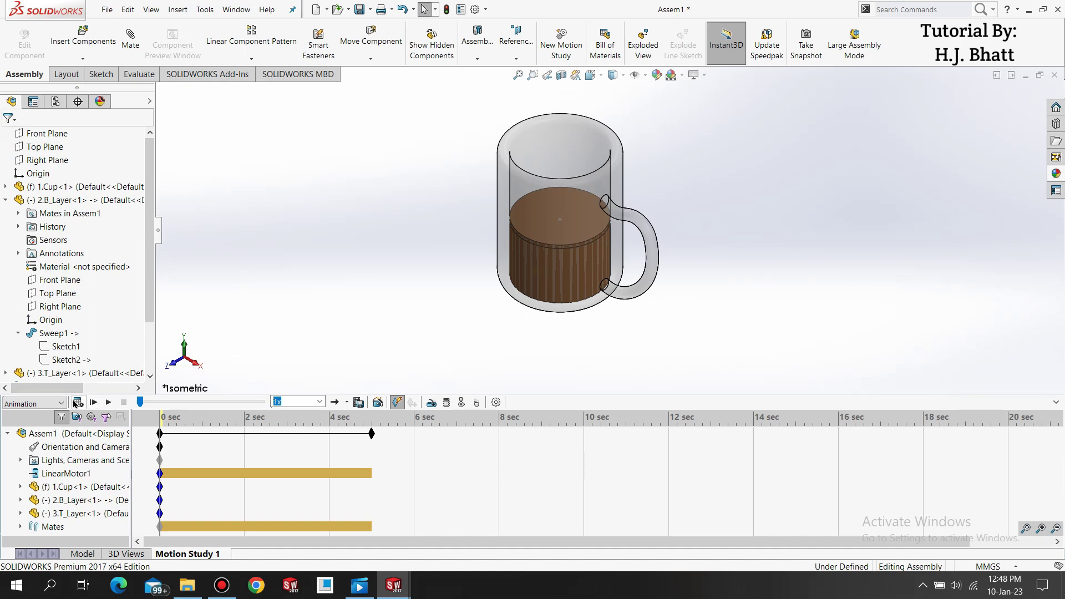
Adjust the frames per second setting in the Motion Study Properties.
left_click(495, 402)
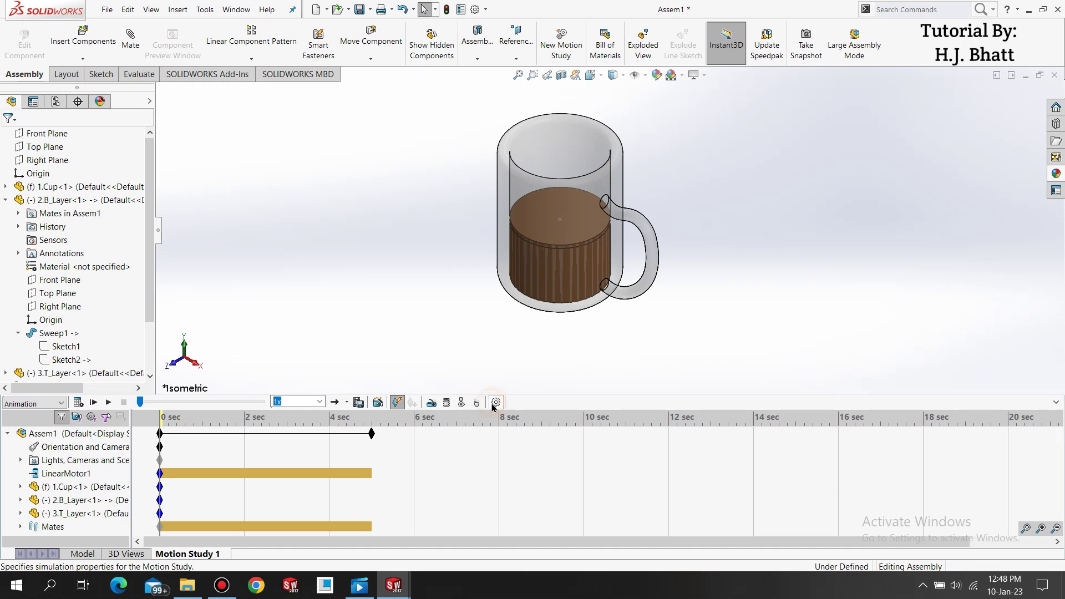
left_click_drag(18, 191, 7, 201)
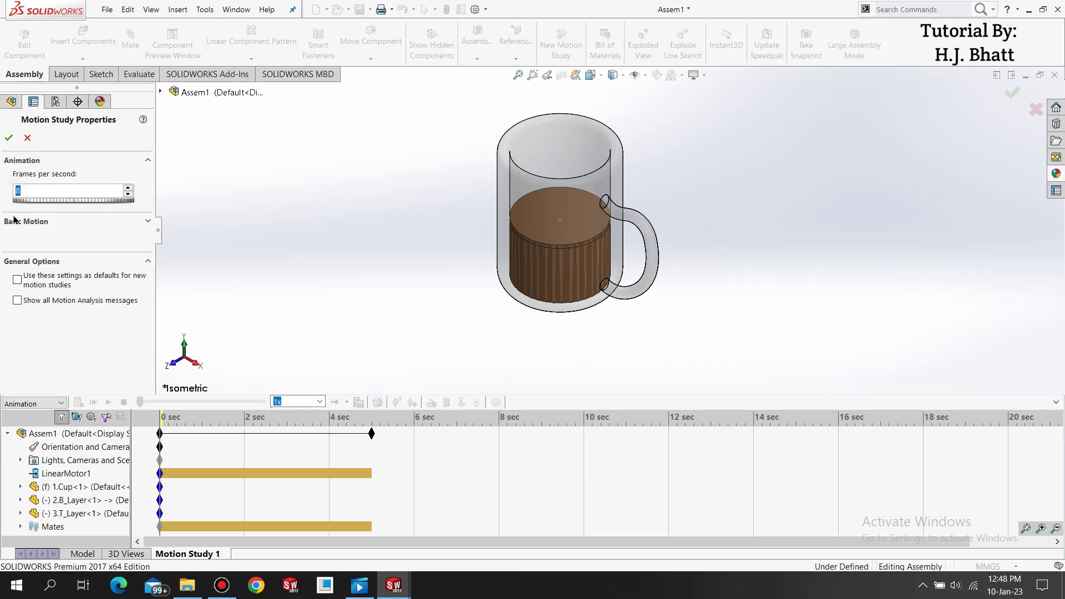
left_click(8, 139)
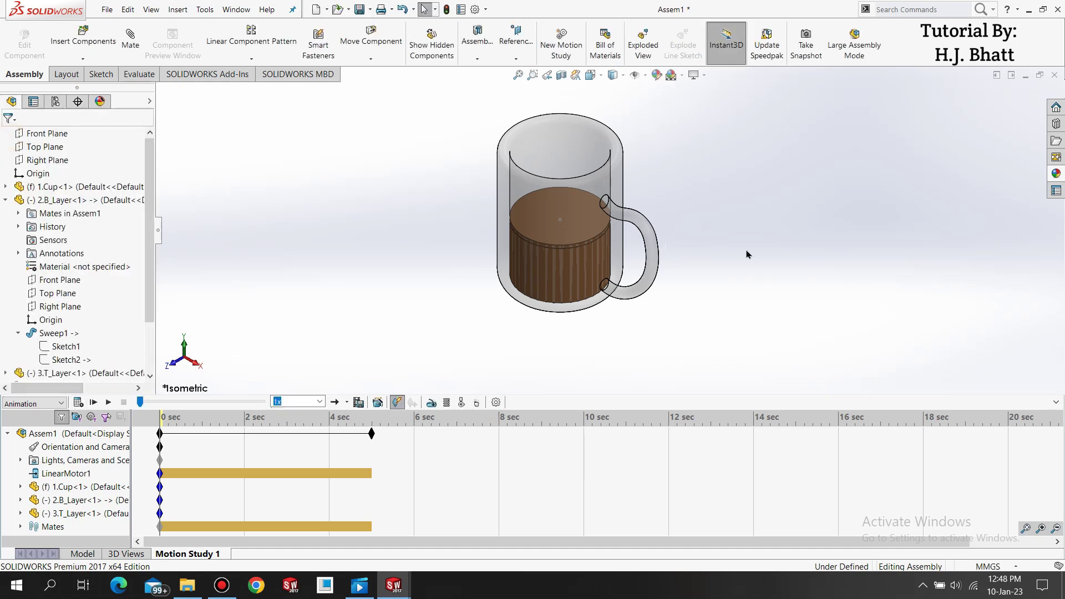
Dismiss the display options list, clear the selection, and calculate the motion study.
left_click(694, 75)
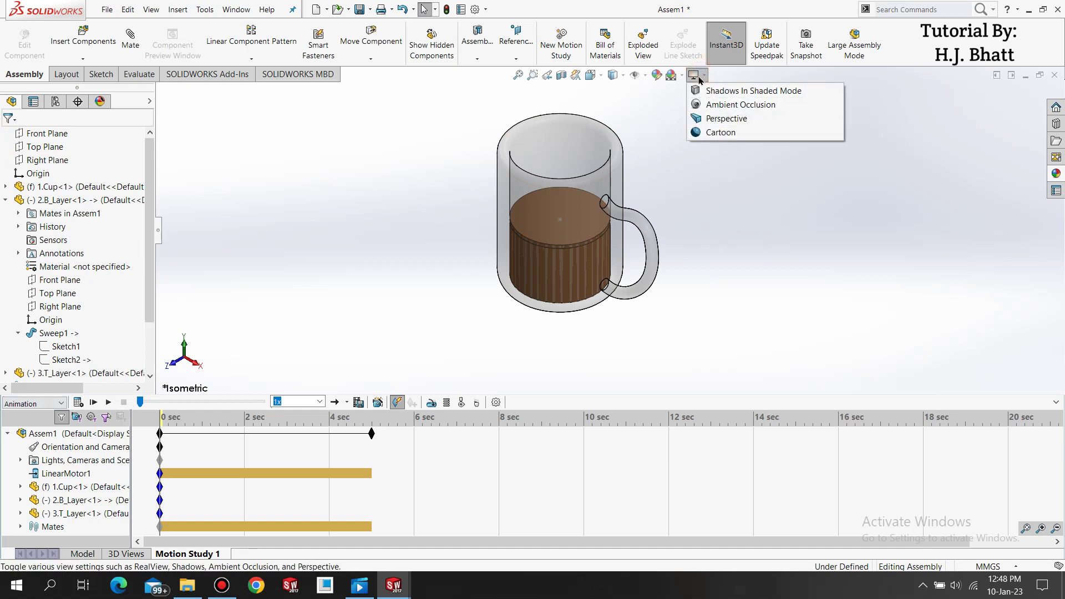
left_click(679, 304)
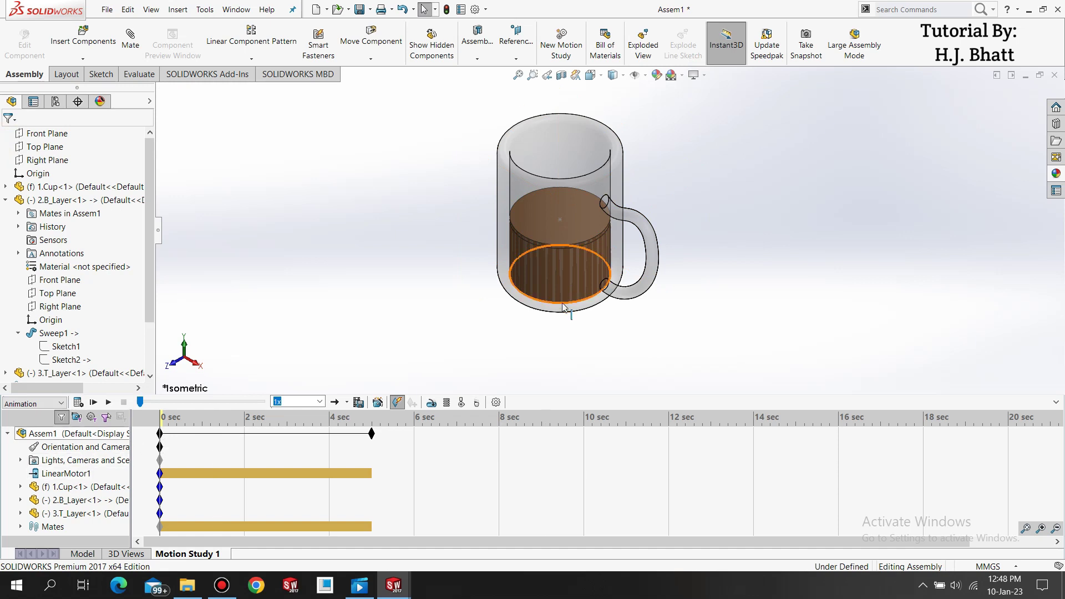
left_click(421, 342)
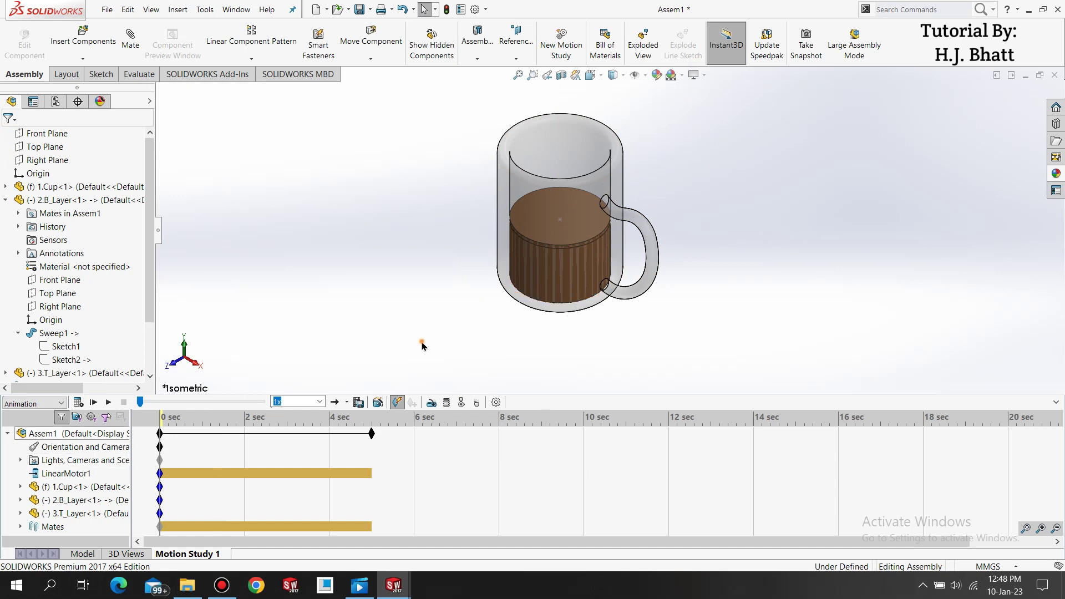
left_click(78, 403)
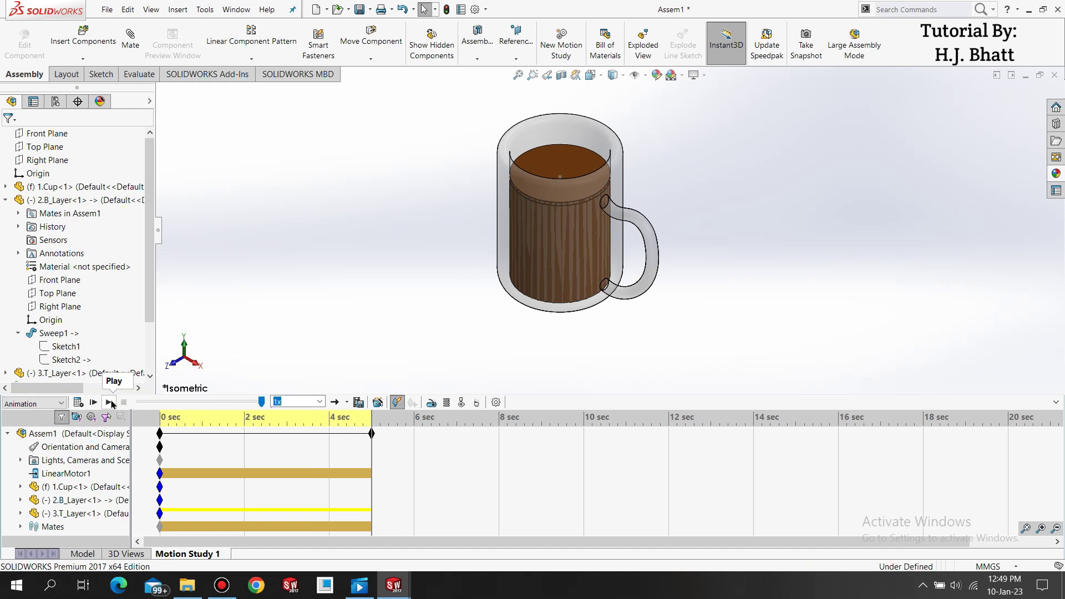
left_click(111, 402)
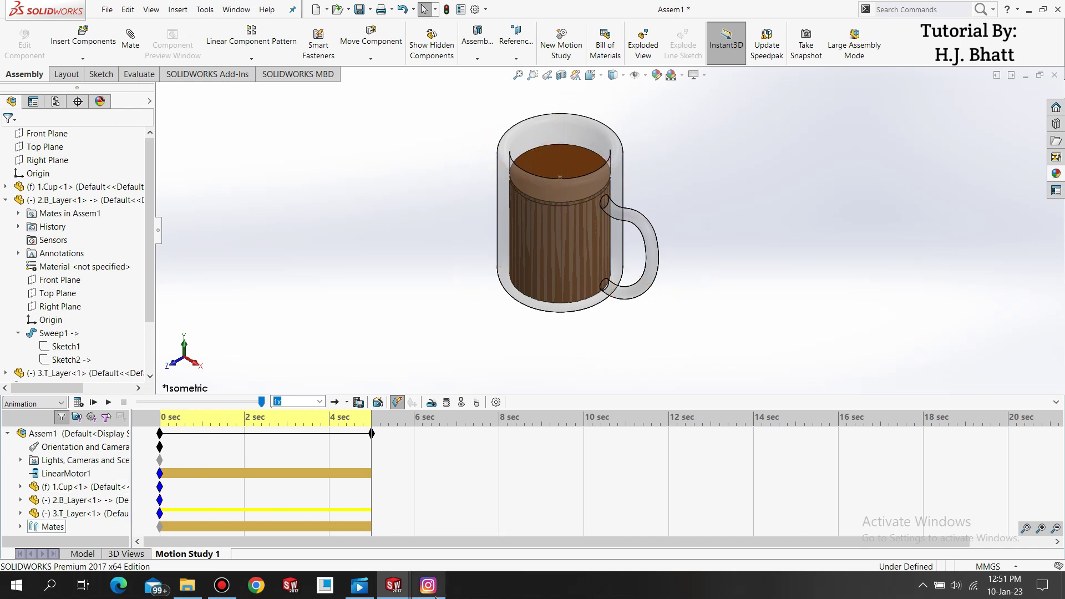
Bring the Instagram window with the tutorial creator's profile to the front.
mouse_move(428, 586)
left_click(423, 505)
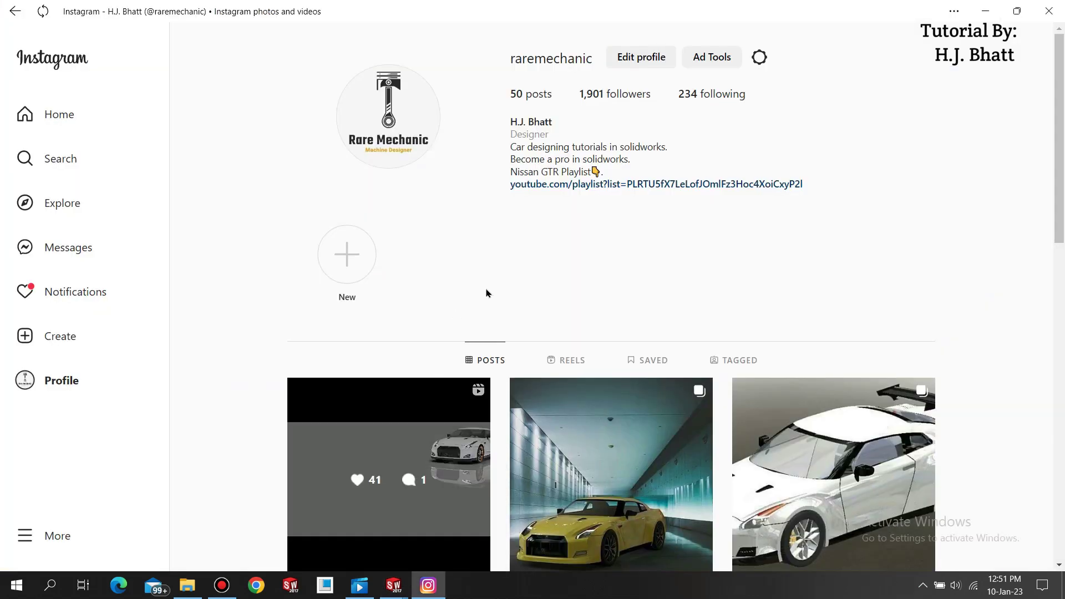